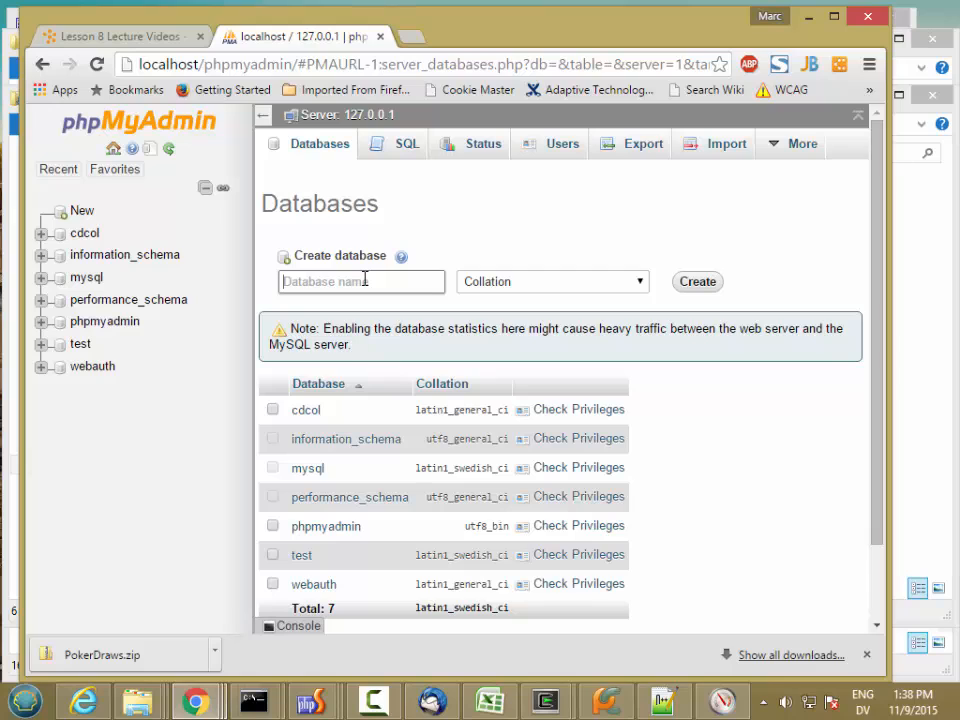
# Step: Create a database named Poker with the utf8_general_ci collation
pyautogui.click(364, 280)
pyautogui.write('Poker')
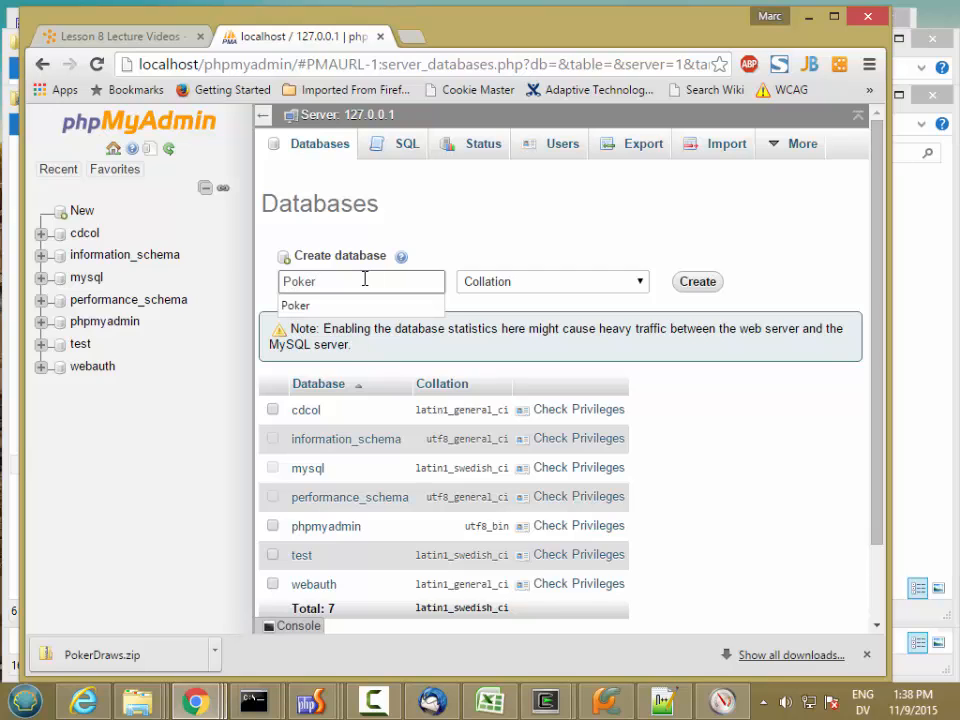
pyautogui.press('Tab')
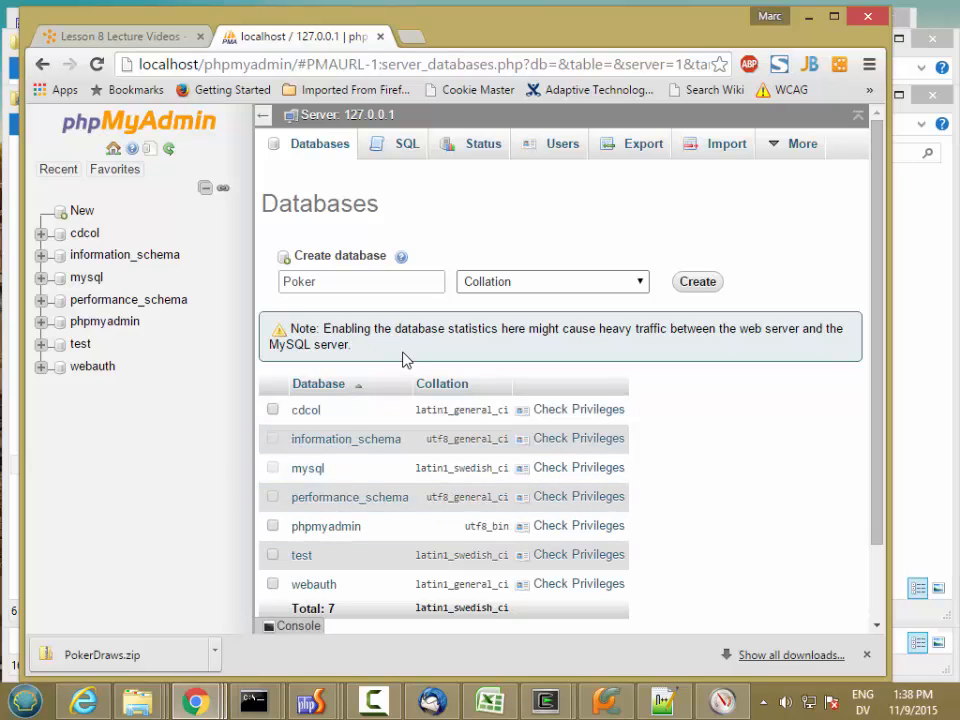
pyautogui.click(604, 285)
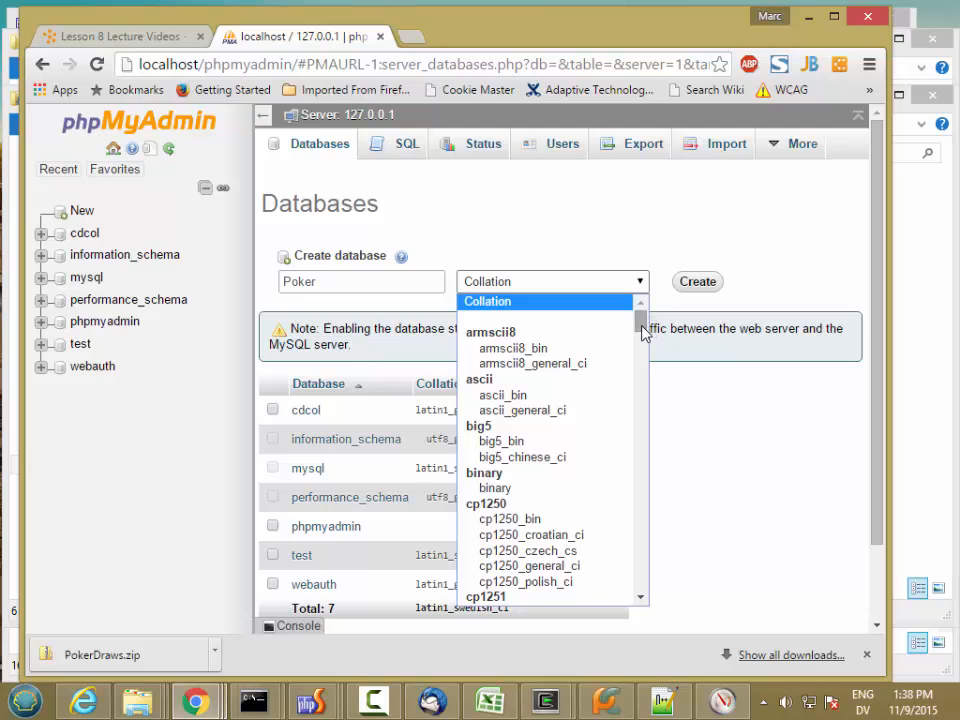
pyautogui.scroll(-4, 644, 378)
pyautogui.moveTo(644, 378); pyautogui.dragTo(636, 558)
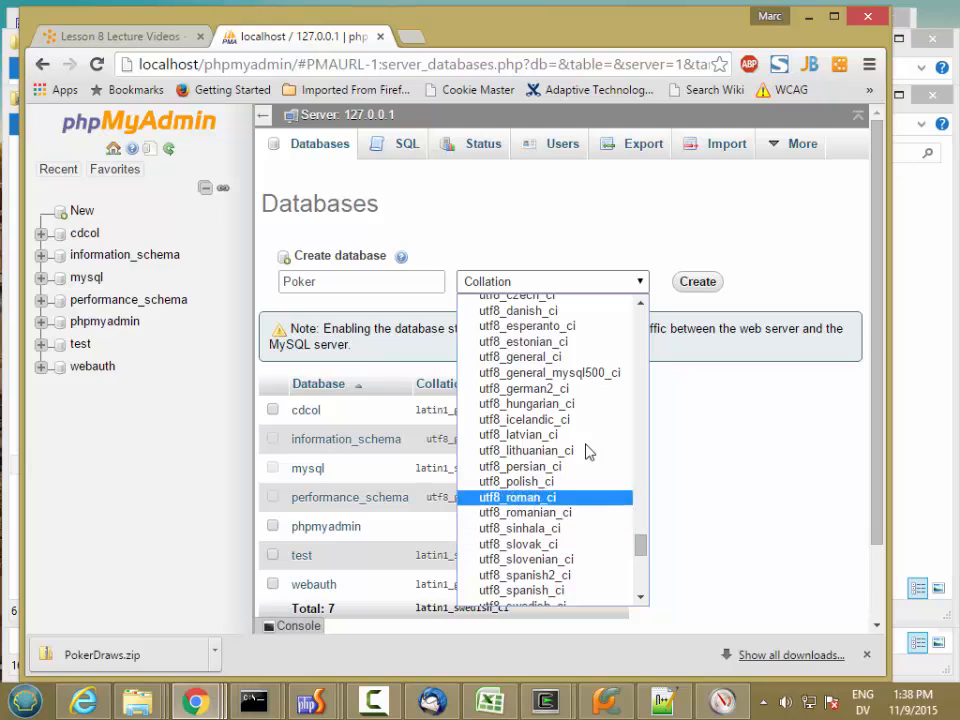
pyautogui.click(547, 359)
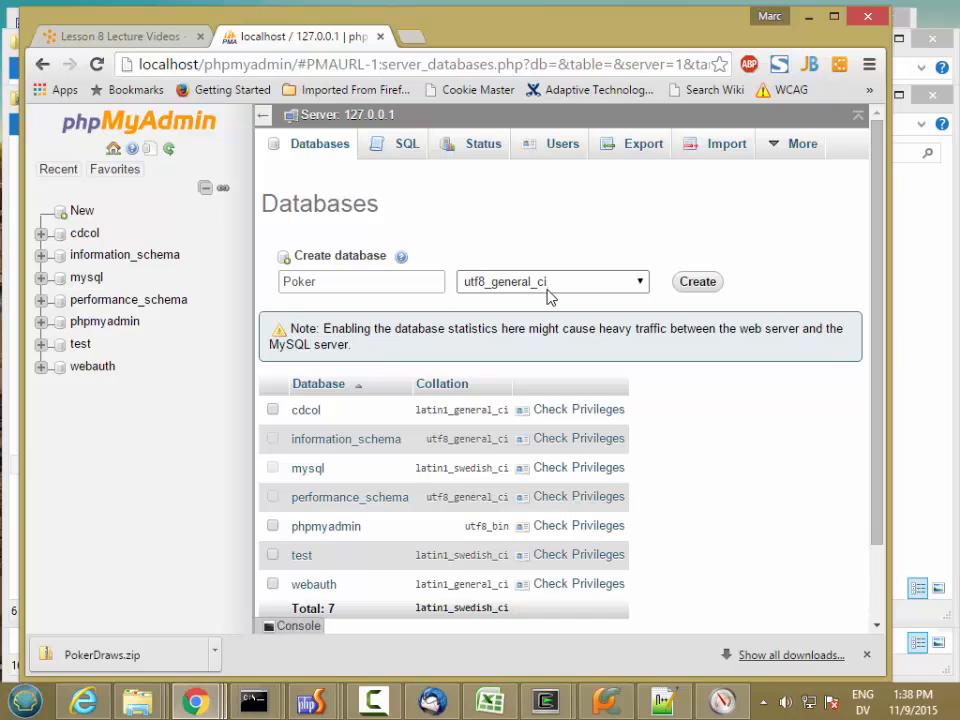
pyautogui.click(699, 283)
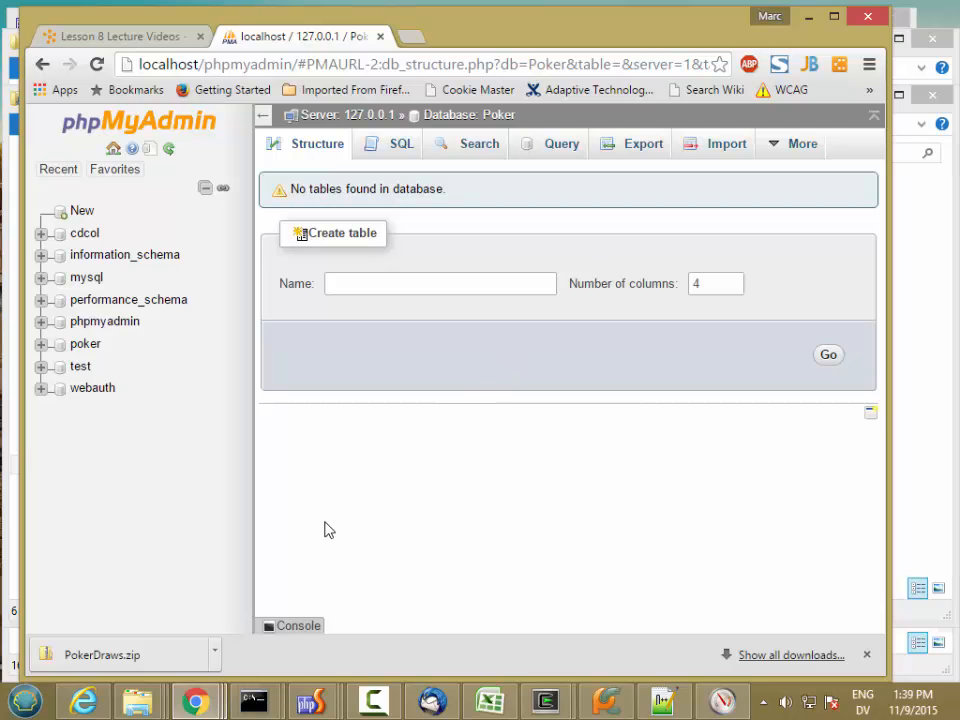
# Step: Switch to the video_poker project in PhpStorm and open users.csv from the data folder to examine its fields
pyautogui.moveTo(313, 706)
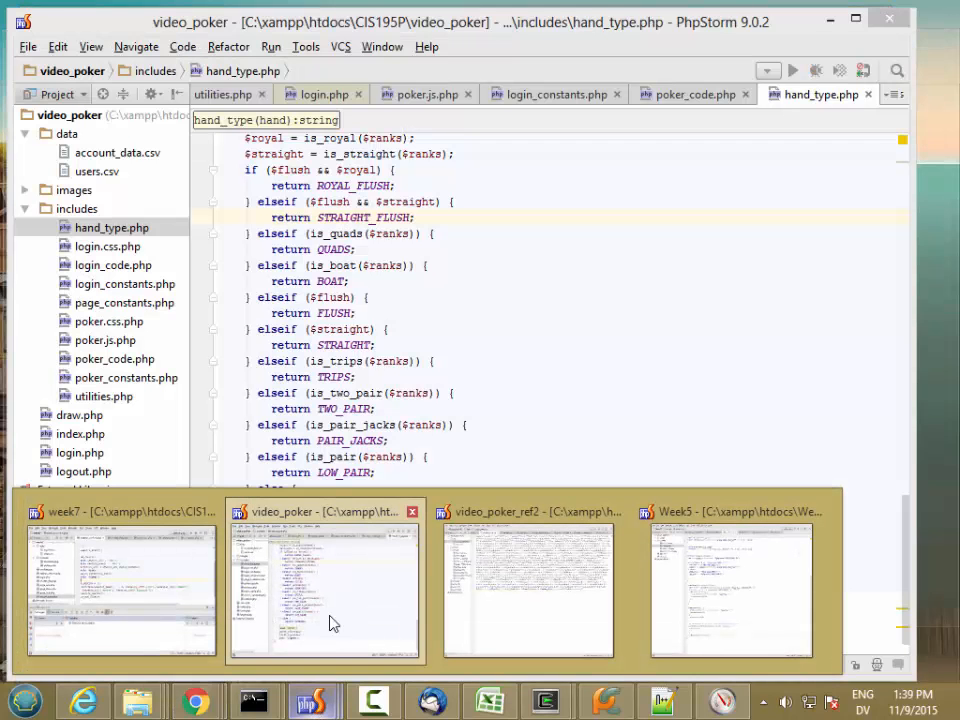
pyautogui.click(332, 620)
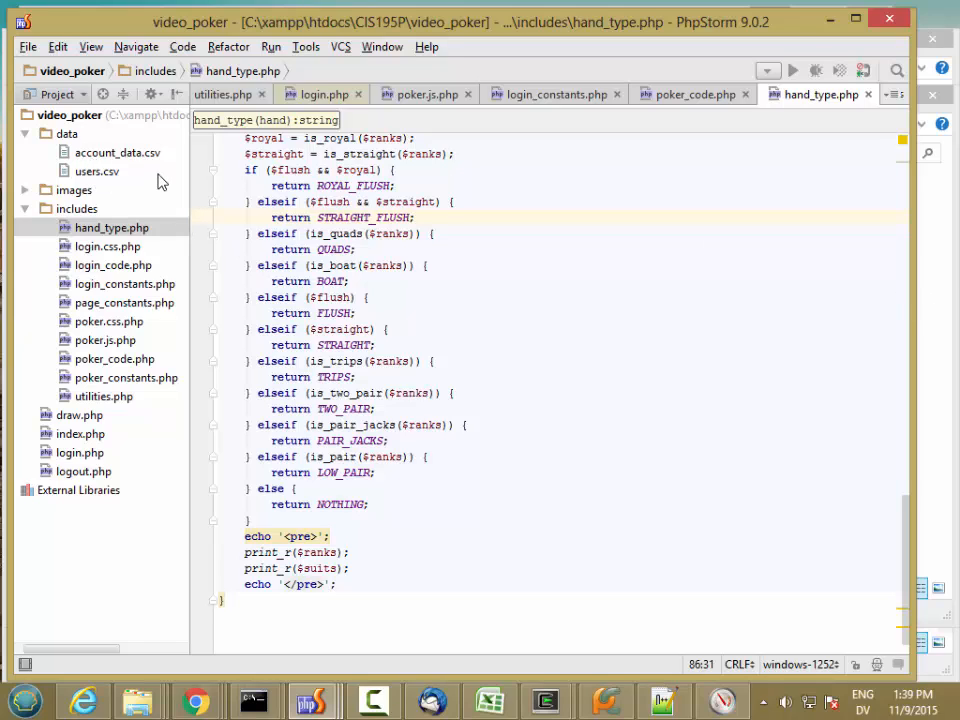
pyautogui.doubleClick(92, 172)
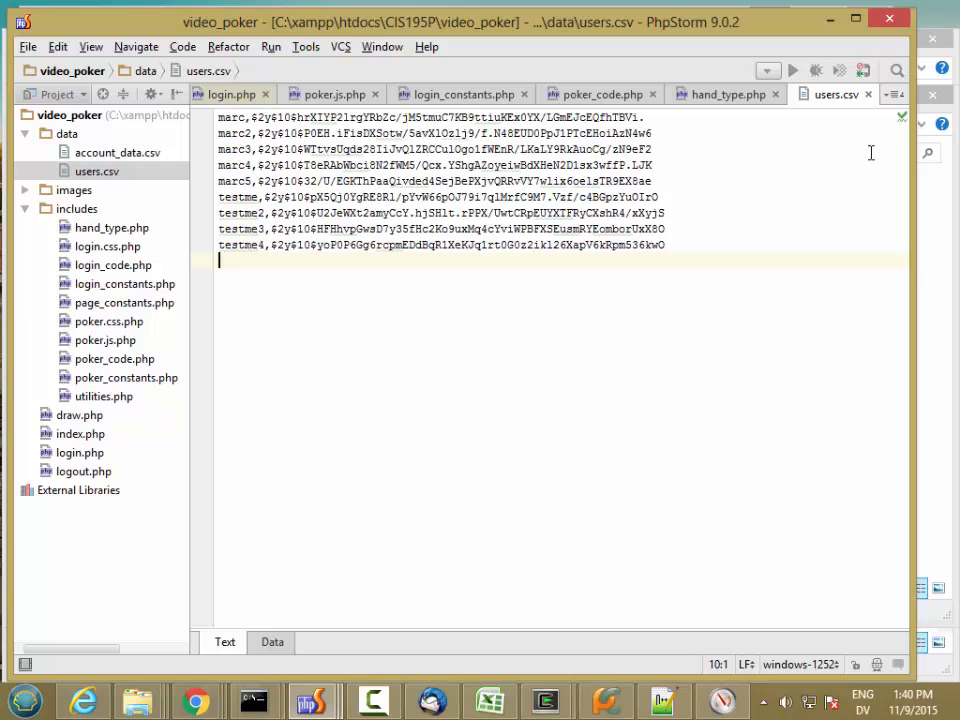
# Step: Switch back to phpMyAdmin and start a new two-column table named Users in the Poker database
pyautogui.moveTo(195, 700)
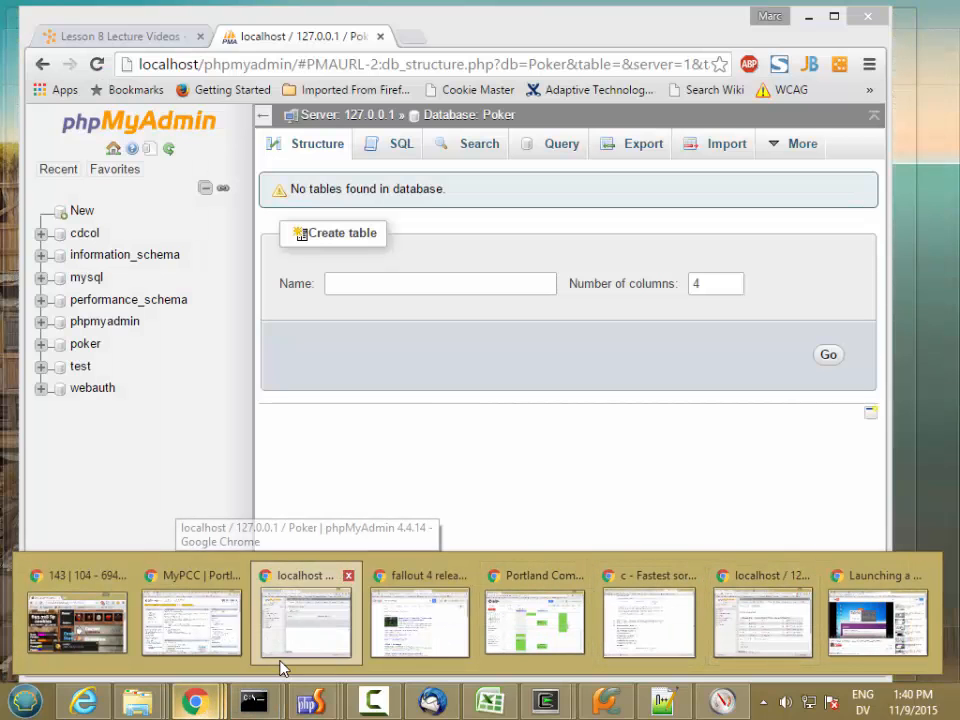
pyautogui.click(281, 665)
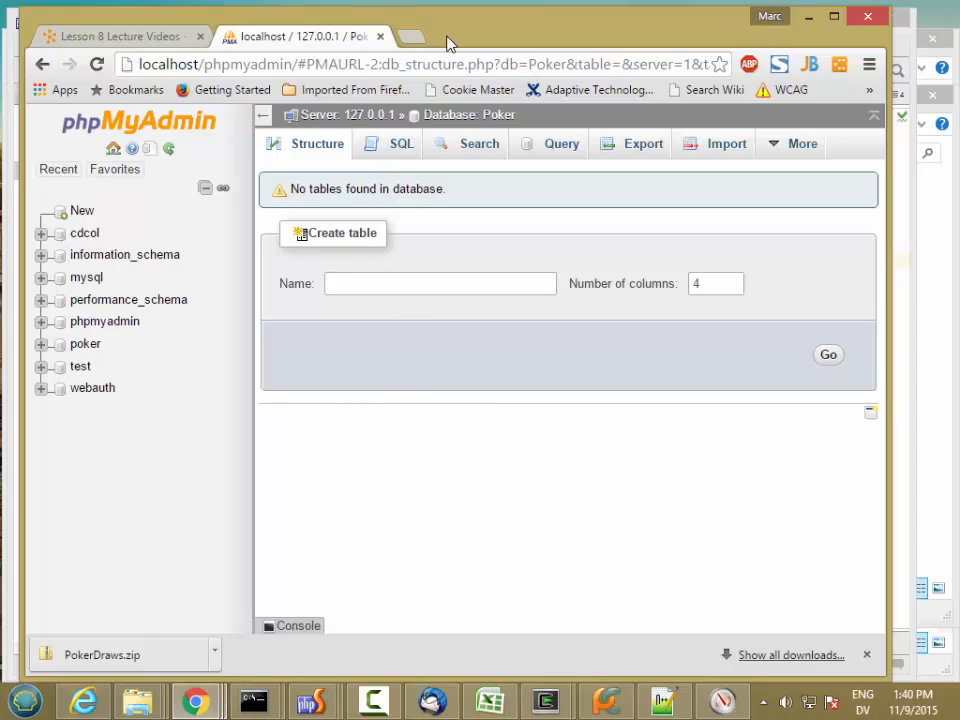
pyautogui.moveTo(20, 269); pyautogui.dragTo(128, 269)
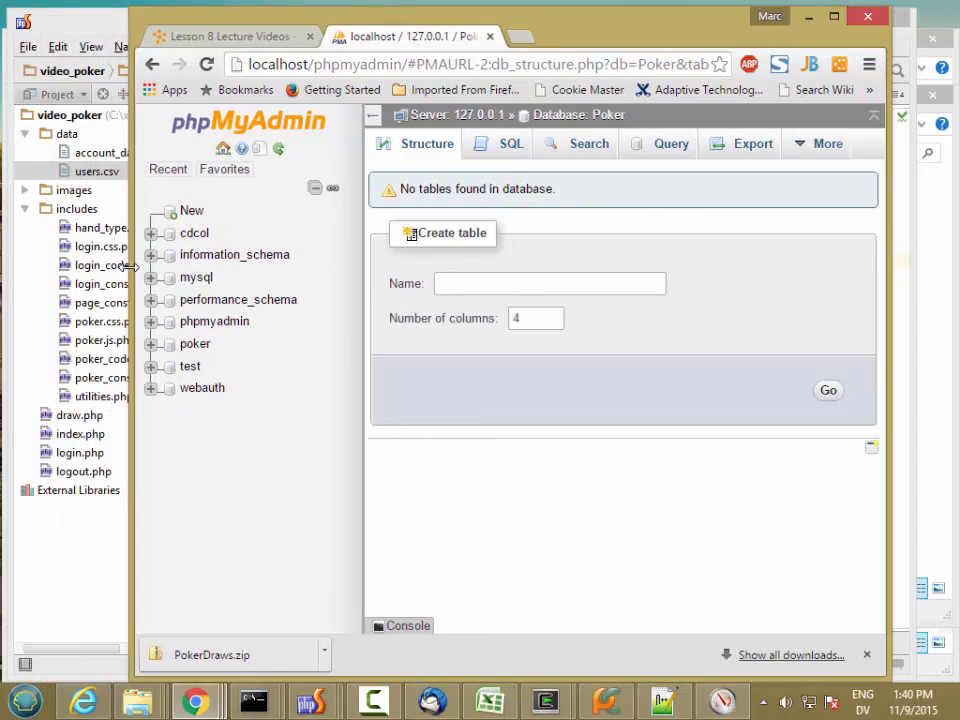
pyautogui.click(516, 284)
pyautogui.write('Users')
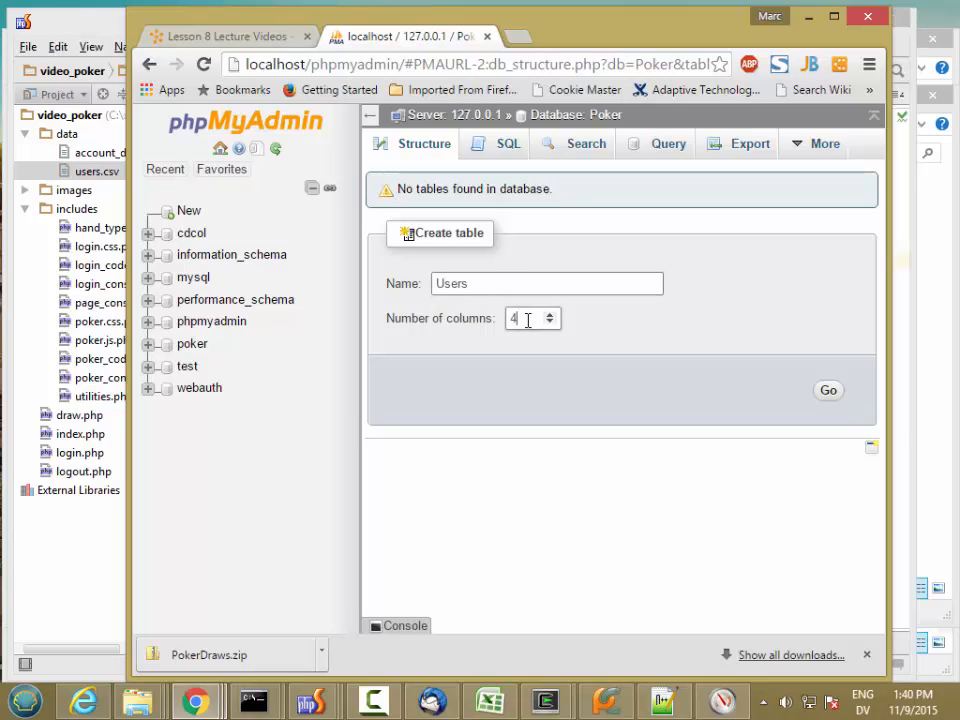
pyautogui.moveTo(525, 318); pyautogui.dragTo(494, 320)
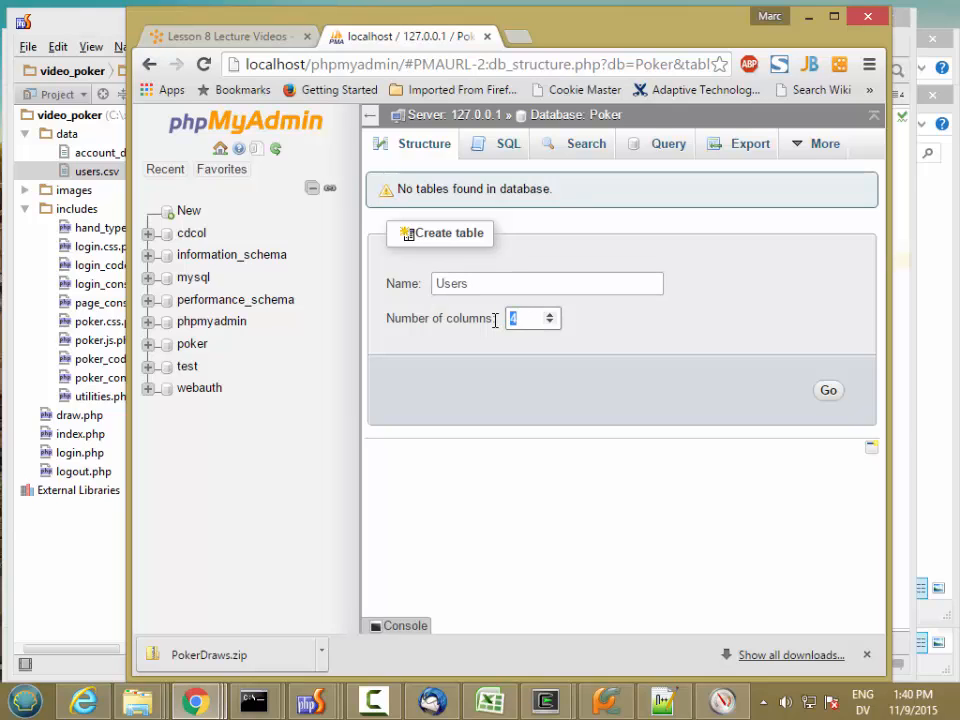
pyautogui.click(829, 391)
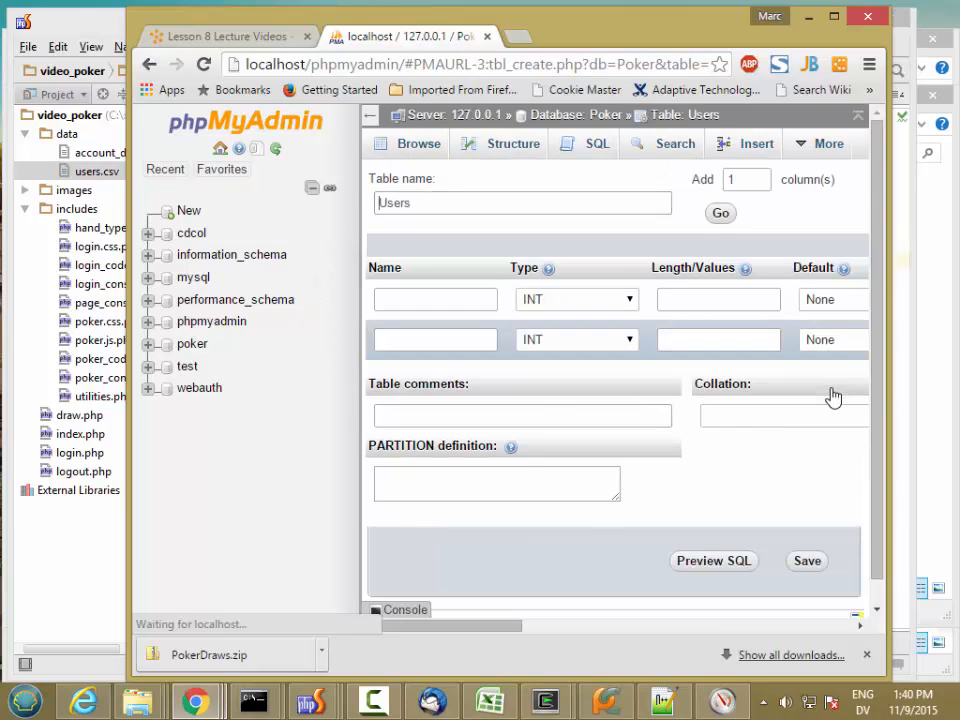
# Step: Name the first column Username and set its type to VARCHAR
pyautogui.click(431, 306)
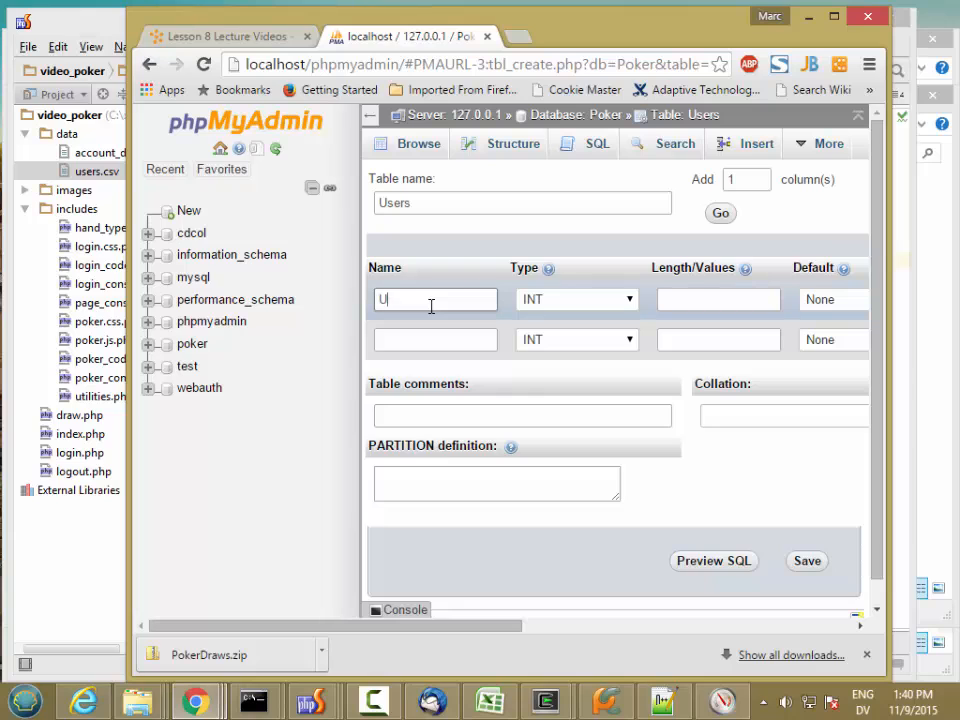
pyautogui.write('Username')
pyautogui.click(619, 303)
pyautogui.click(589, 336)
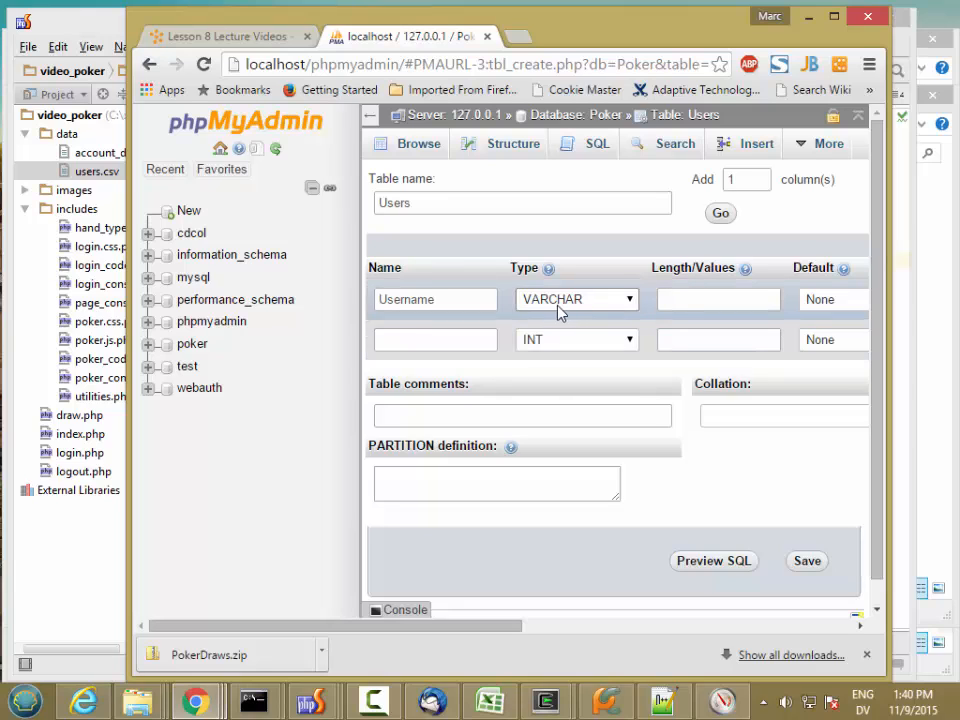
# Step: Name the second column Hash and set its type to VARCHAR
pyautogui.click(443, 339)
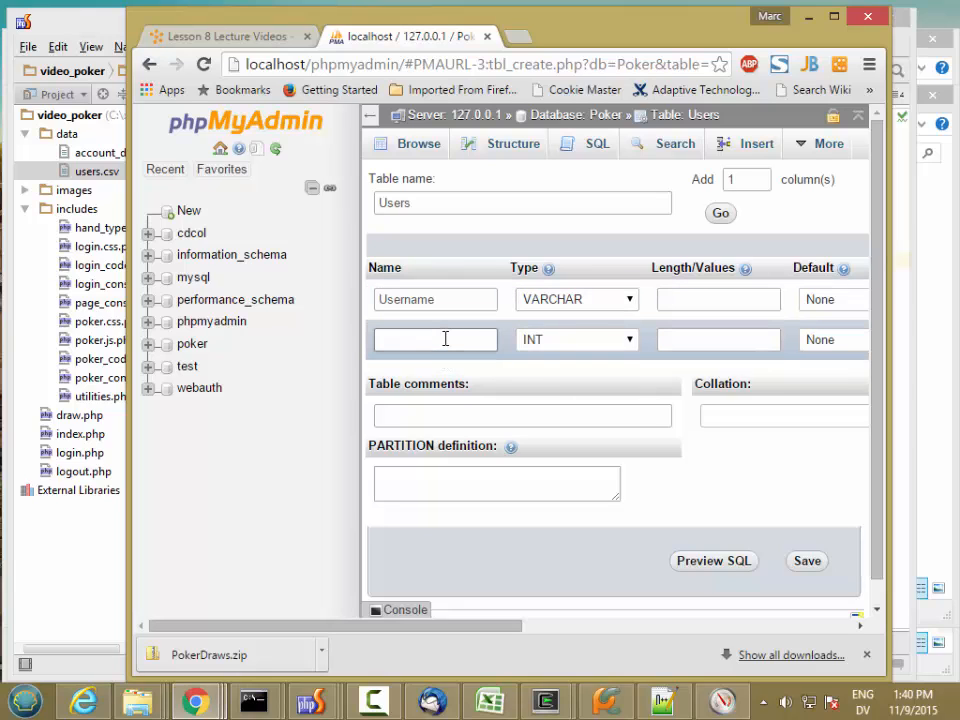
pyautogui.write('Hash')
pyautogui.click(615, 341)
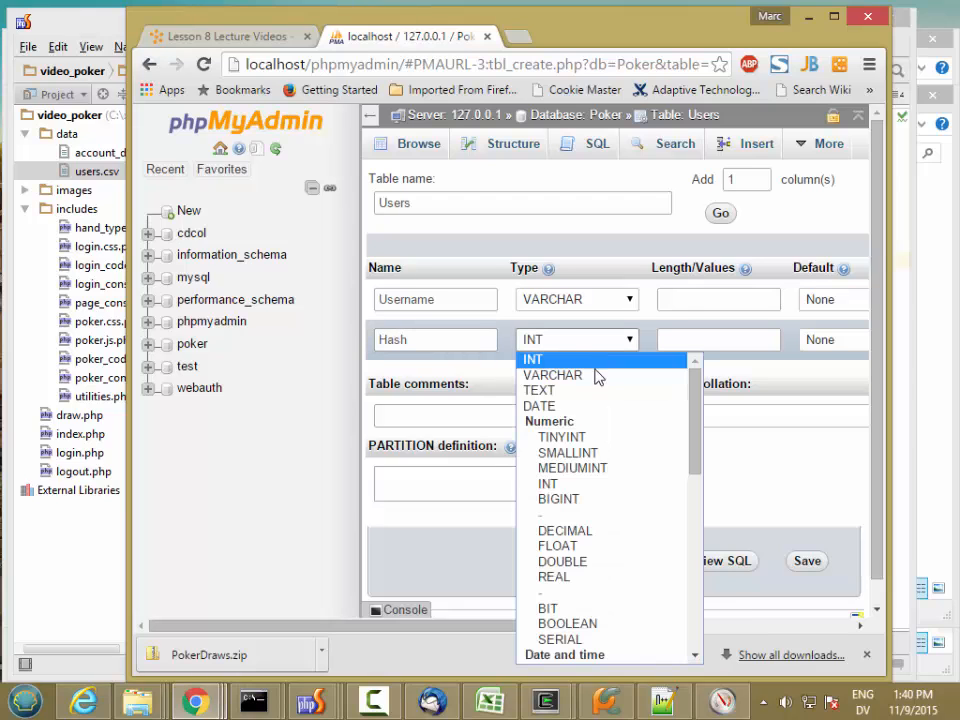
pyautogui.click(597, 375)
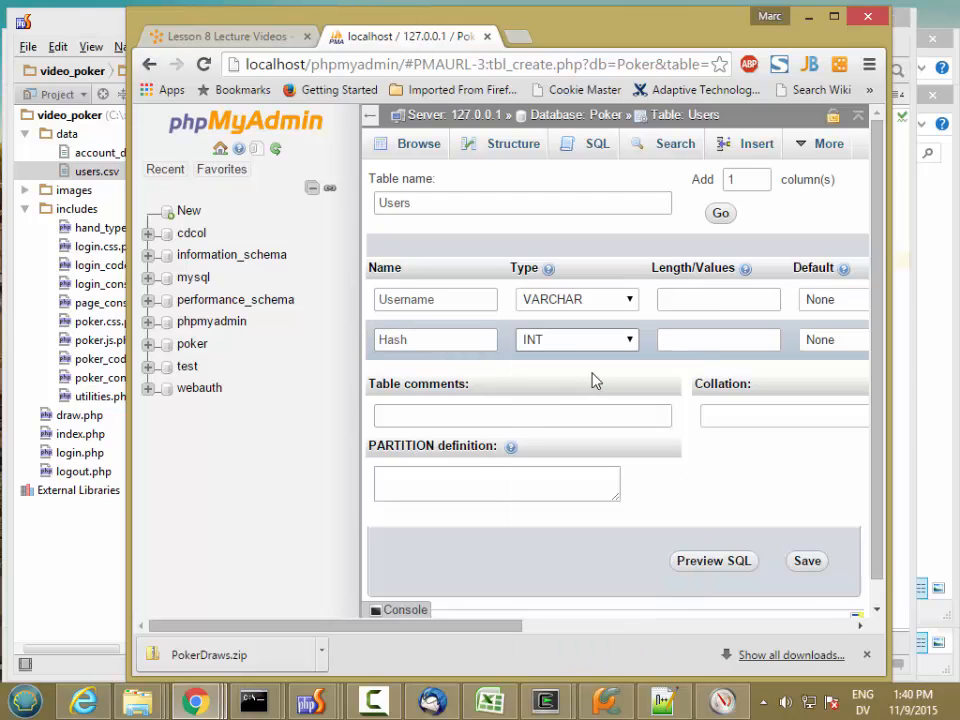
# Step: Set the column lengths to 256 for Username and 128 for Hash
pyautogui.click(701, 300)
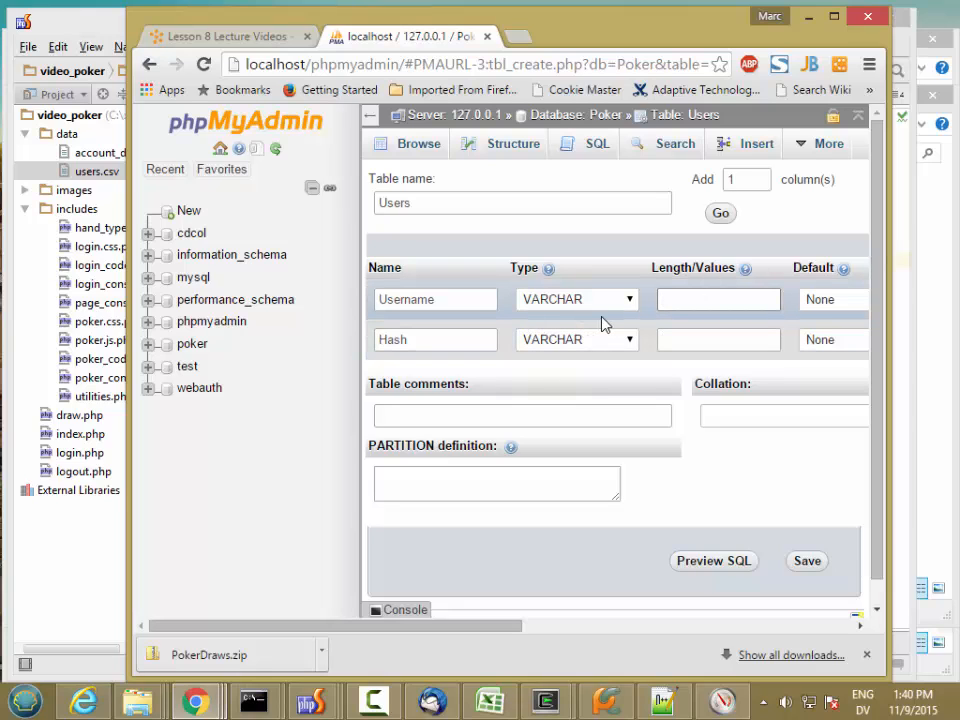
pyautogui.write('256')
pyautogui.click(675, 339)
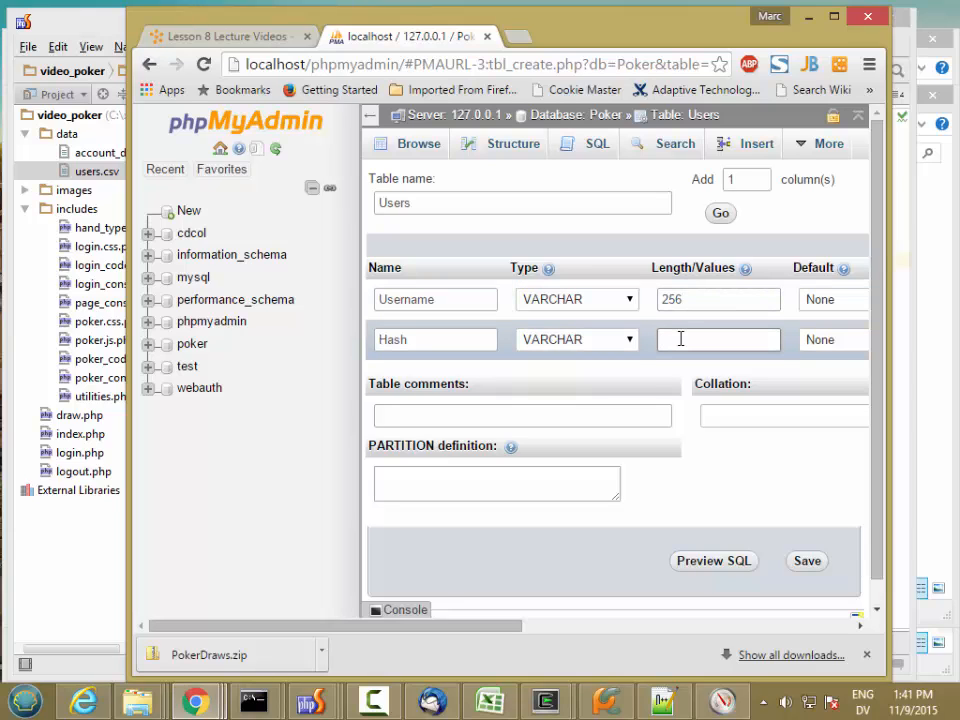
pyautogui.write('128')
pyautogui.press('Tab')
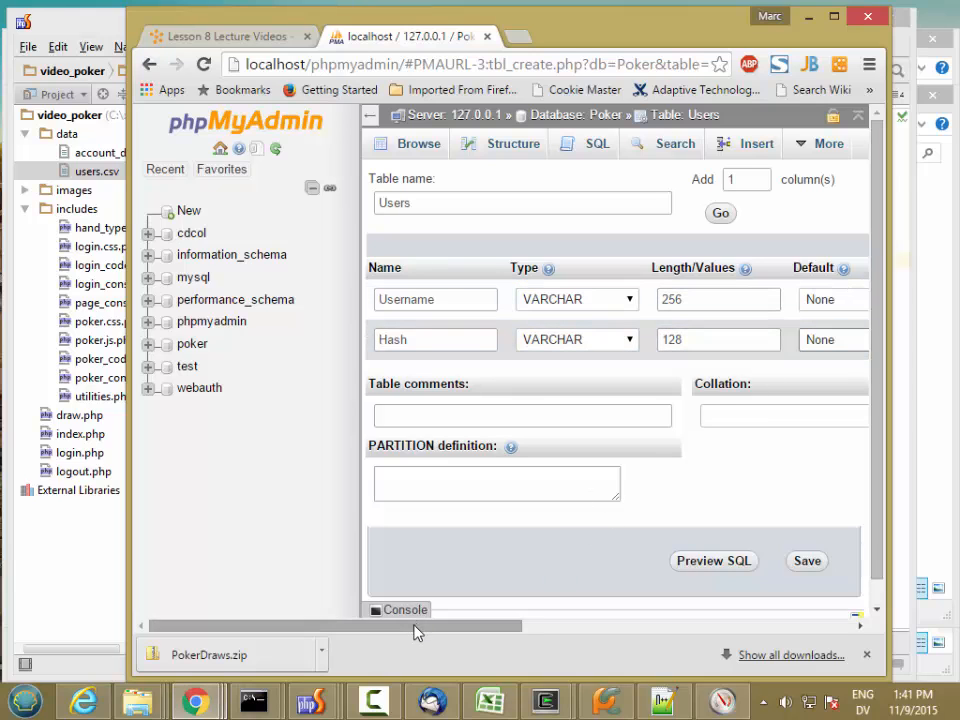
# Step: Add a PRIMARY index on the Username column, leaving the index size empty
pyautogui.moveTo(418, 632); pyautogui.dragTo(735, 607)
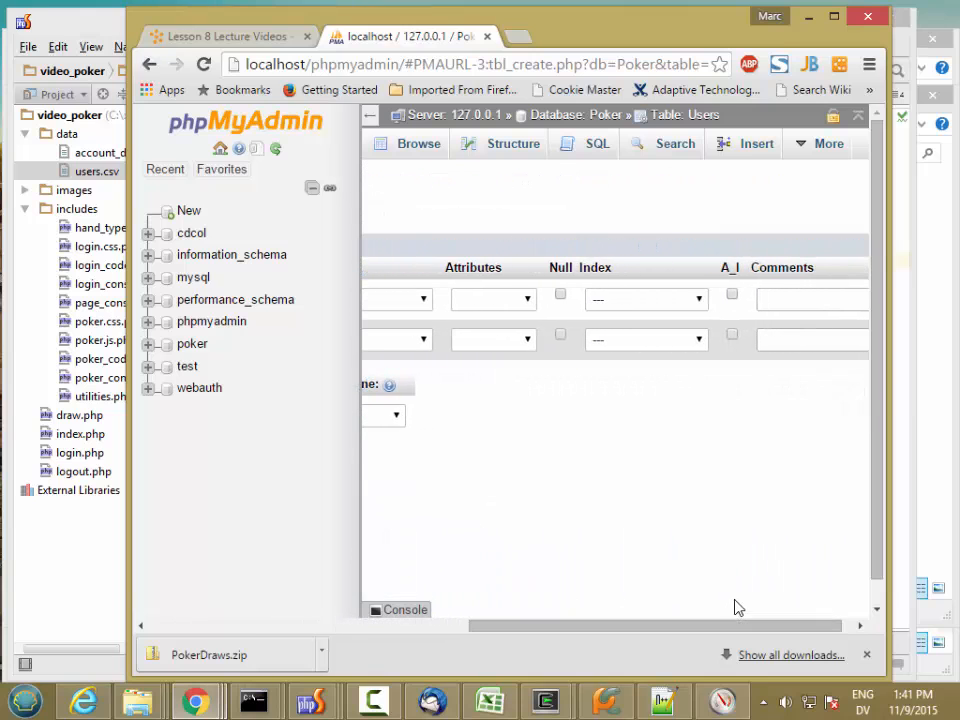
pyautogui.click(697, 302)
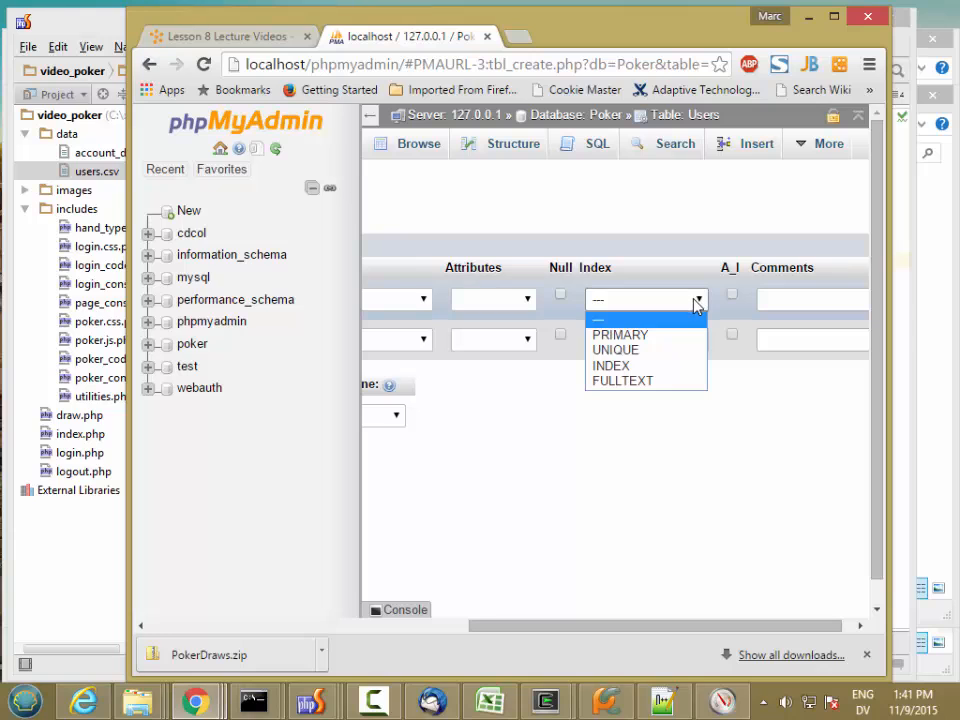
pyautogui.click(672, 336)
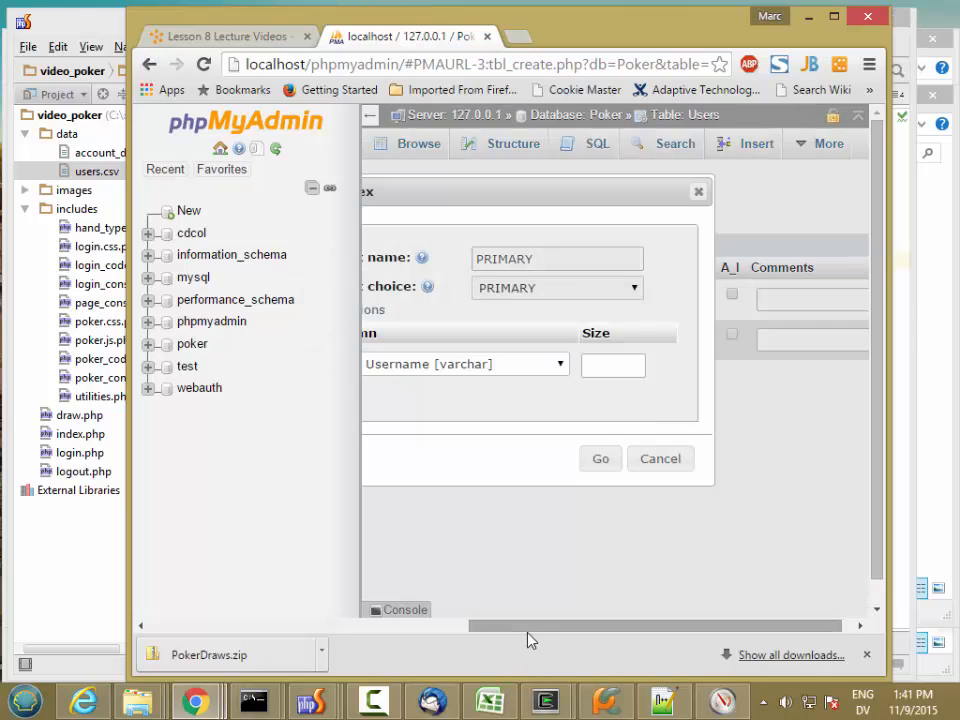
pyautogui.moveTo(529, 626); pyautogui.dragTo(450, 626)
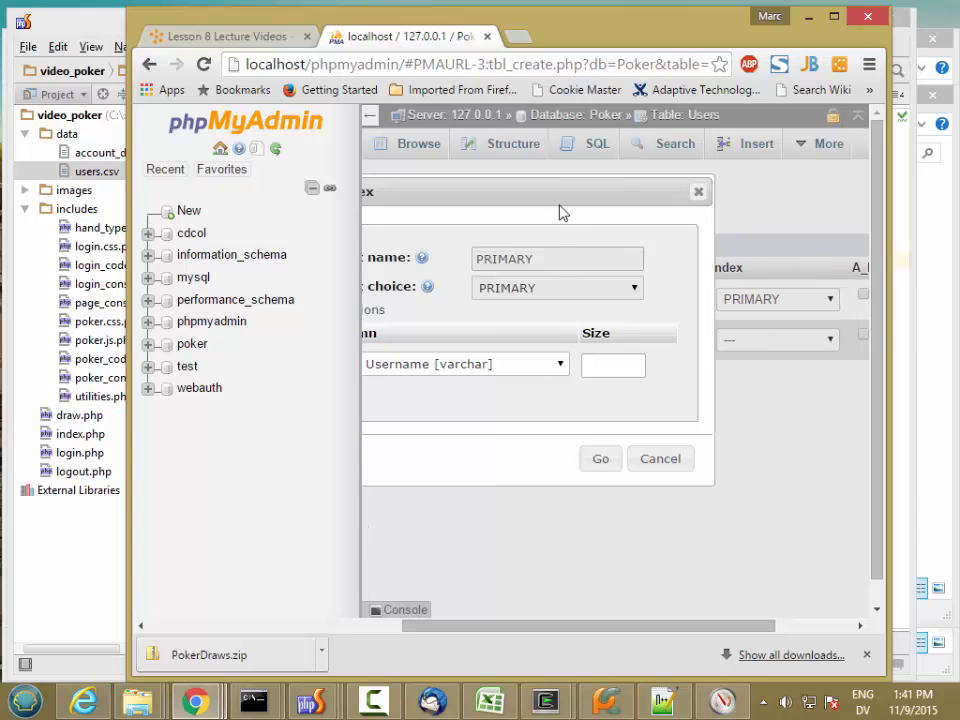
pyautogui.moveTo(555, 206); pyautogui.dragTo(686, 228)
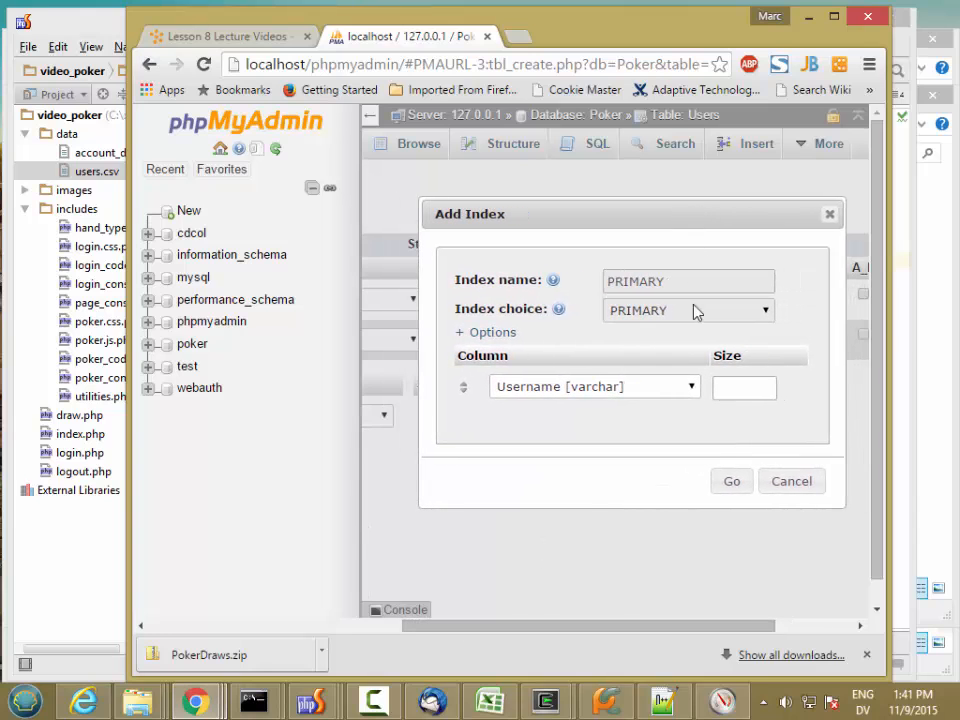
pyautogui.click(725, 485)
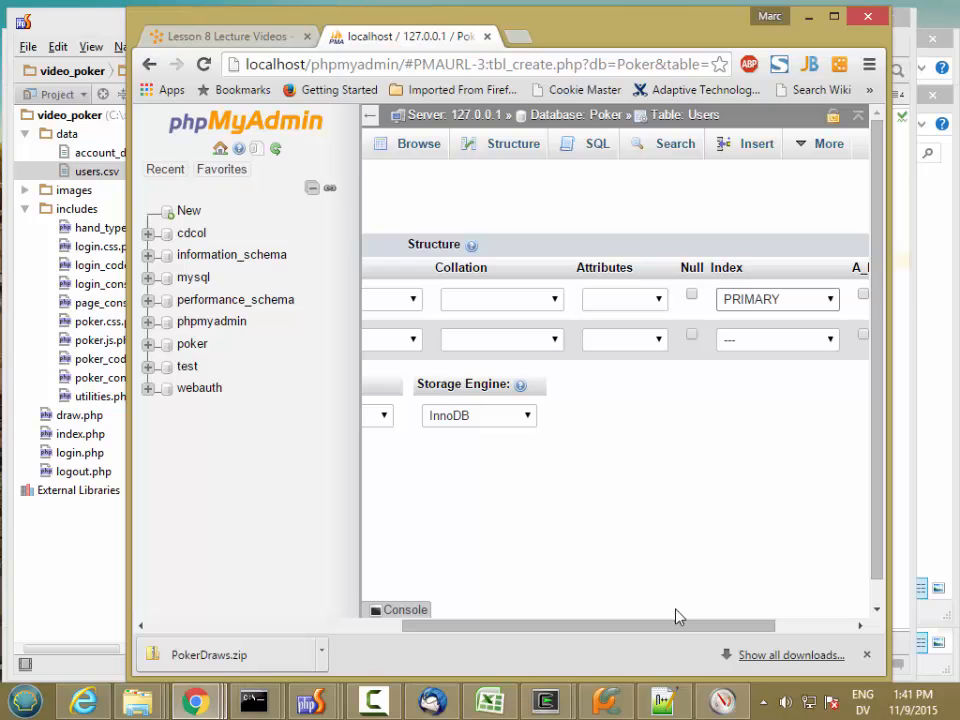
# Step: Try to save the Users table definition
pyautogui.moveTo(677, 627); pyautogui.dragTo(378, 625)
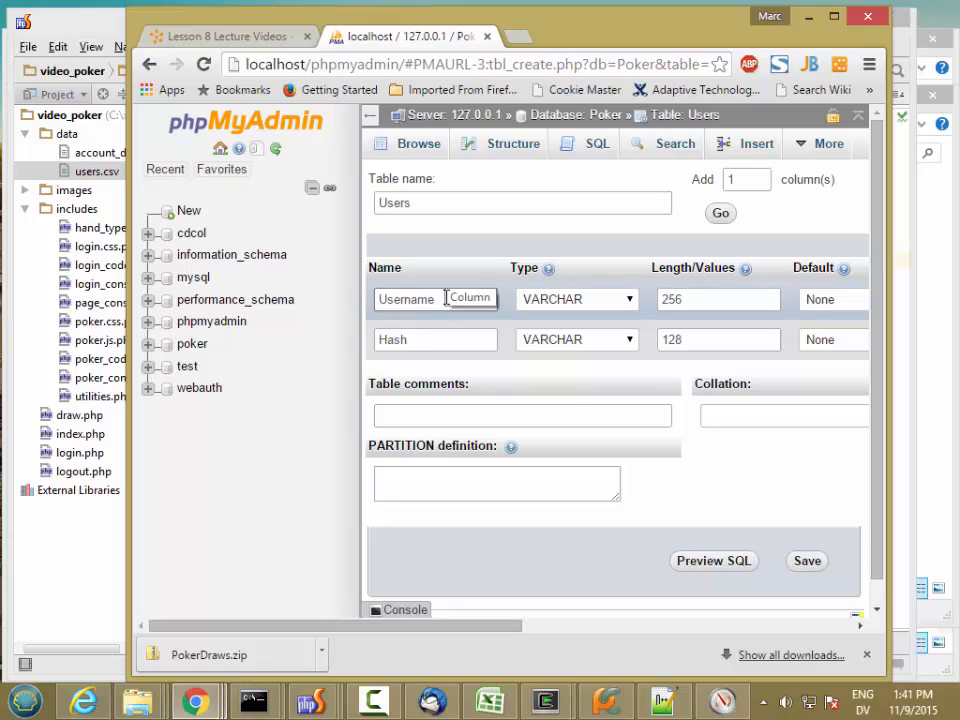
pyautogui.click(805, 562)
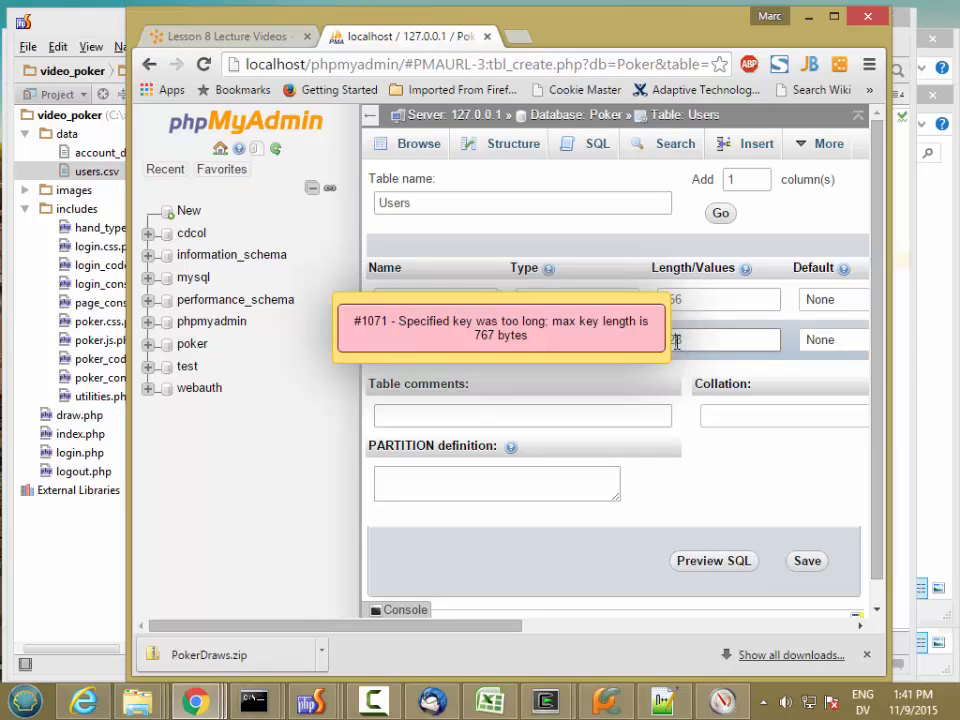
pyautogui.click(634, 308)
pyautogui.click(634, 308)
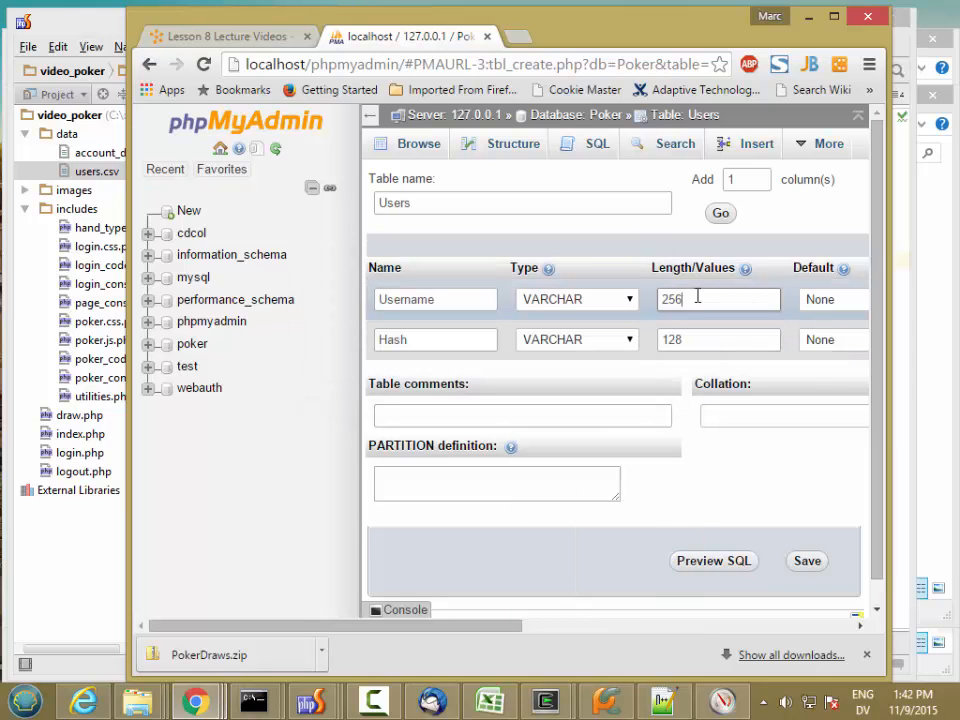
# Step: Set the Username column's length to 64 and save the Users table
pyautogui.moveTo(698, 297); pyautogui.dragTo(628, 302)
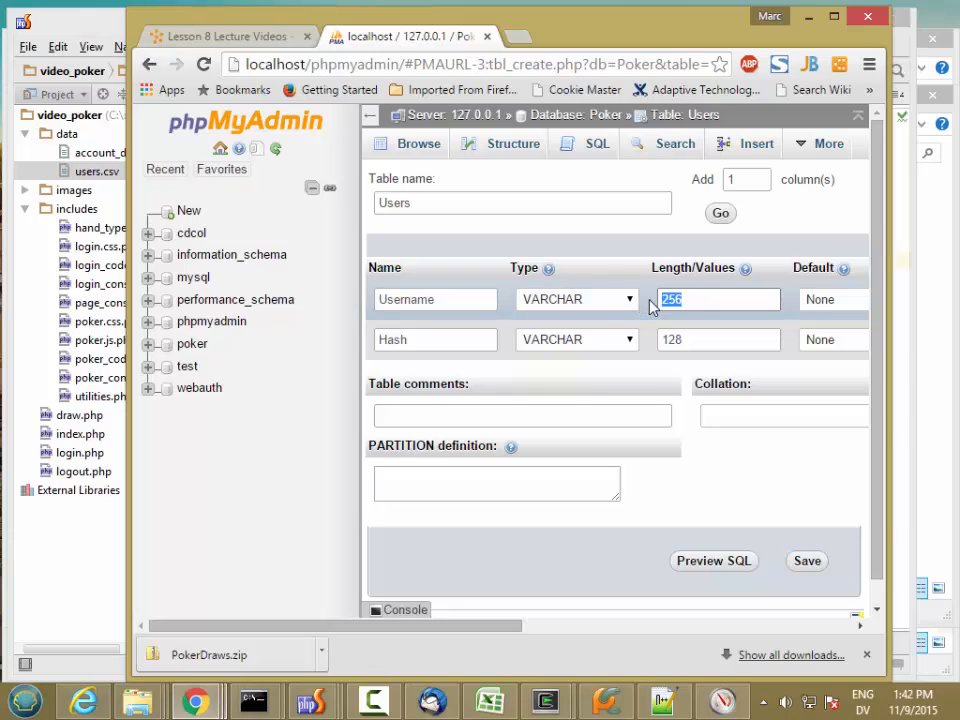
pyautogui.write('64')
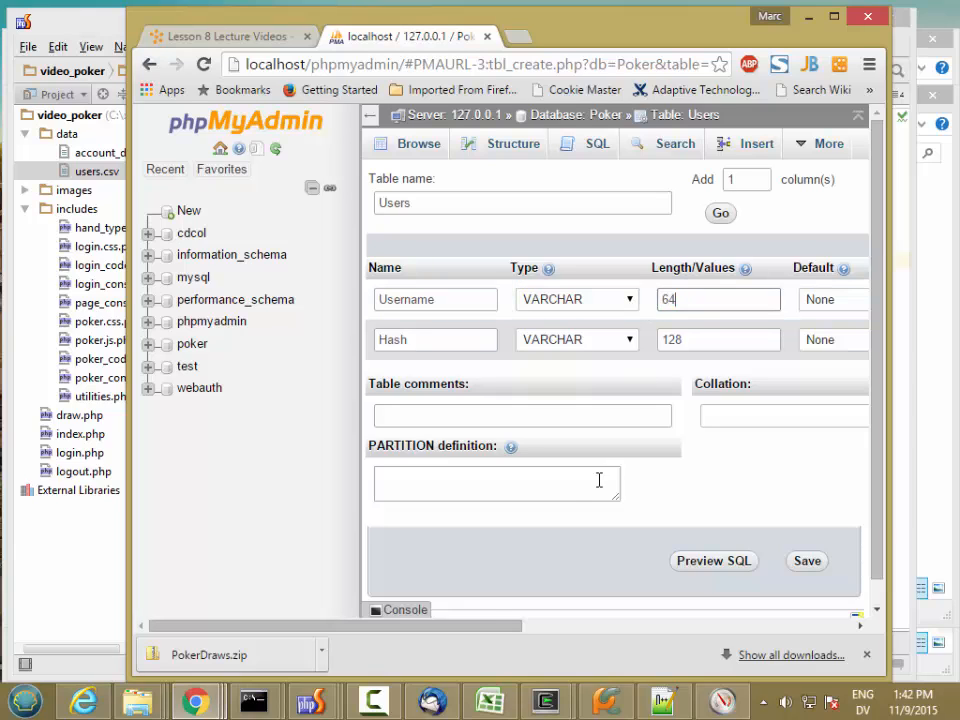
pyautogui.click(816, 563)
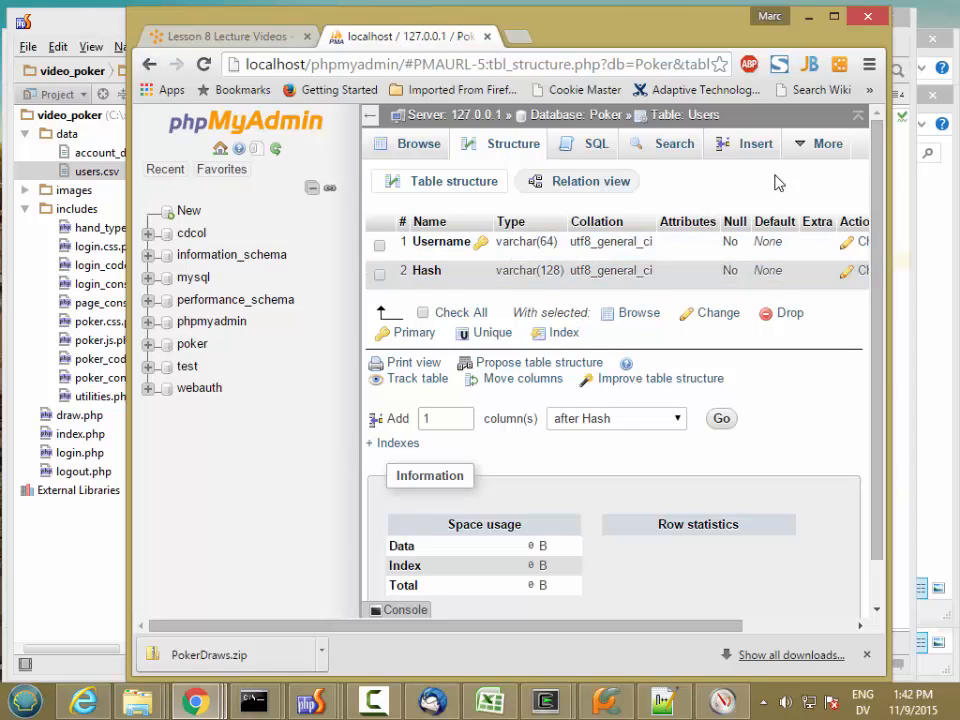
# Step: Start an import into the Users table and browse for its source file in C:\xampp\htdocs
pyautogui.moveTo(808, 154)
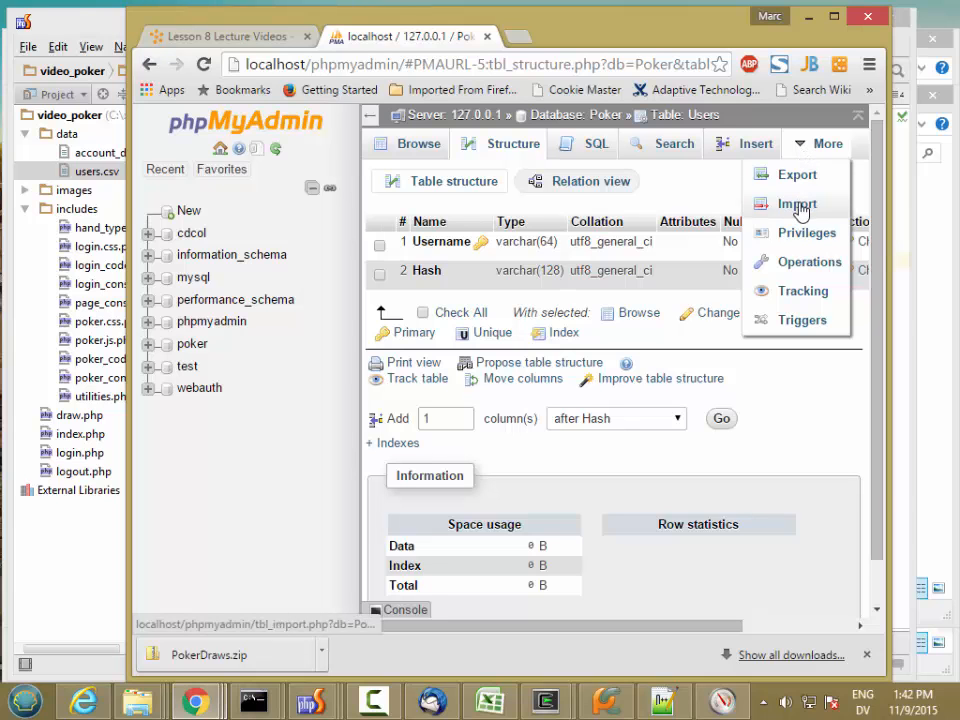
pyautogui.click(799, 207)
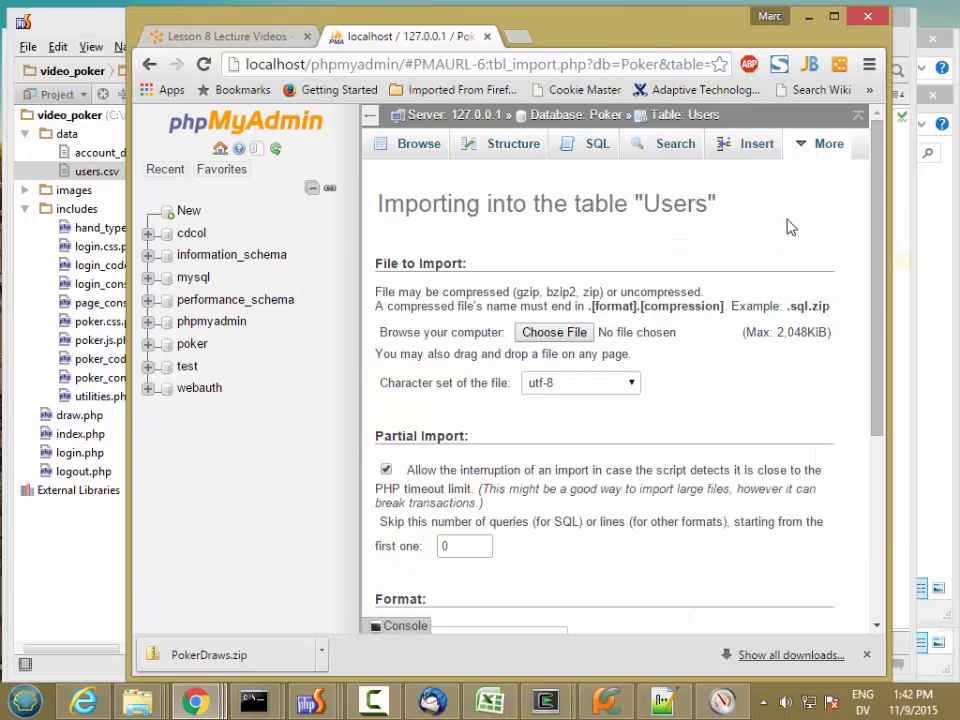
pyautogui.click(553, 332)
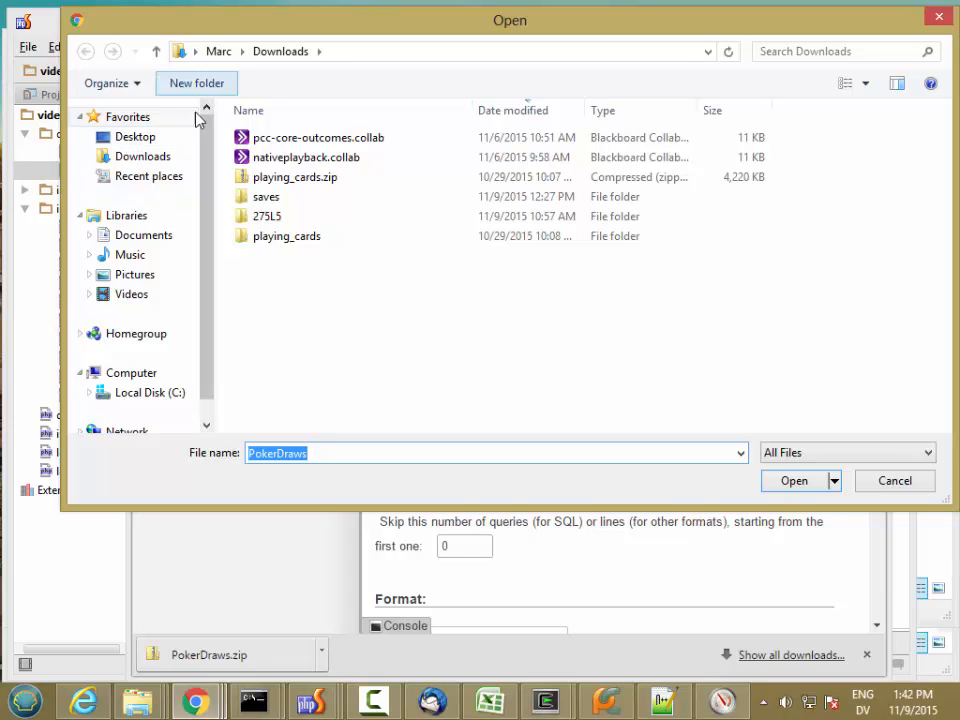
pyautogui.click(176, 393)
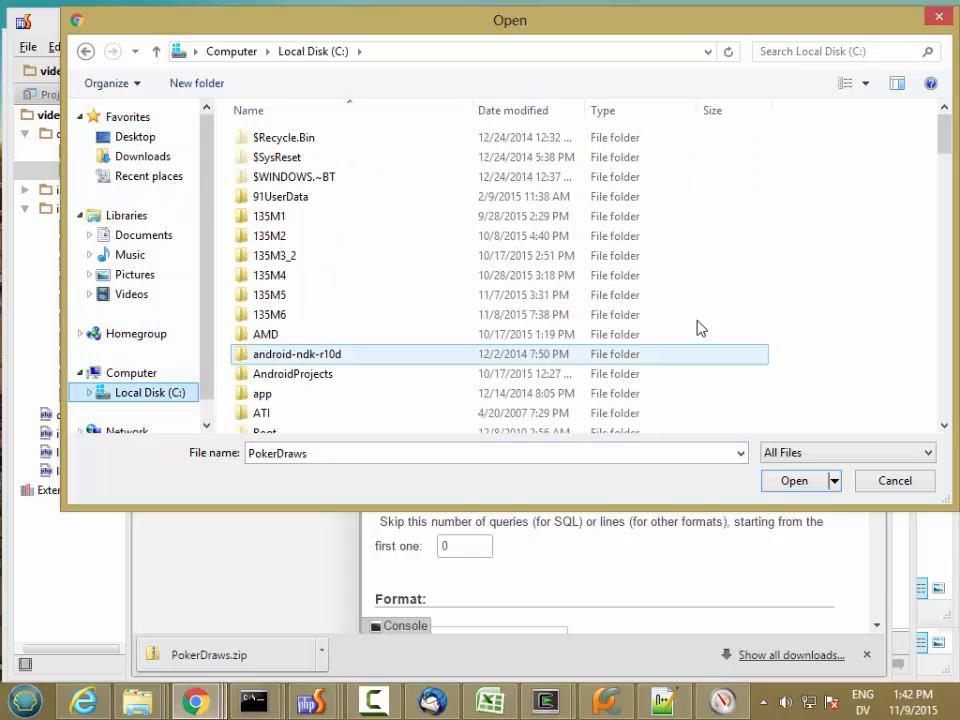
pyautogui.moveTo(945, 150); pyautogui.dragTo(889, 285)
pyautogui.doubleClick(295, 423)
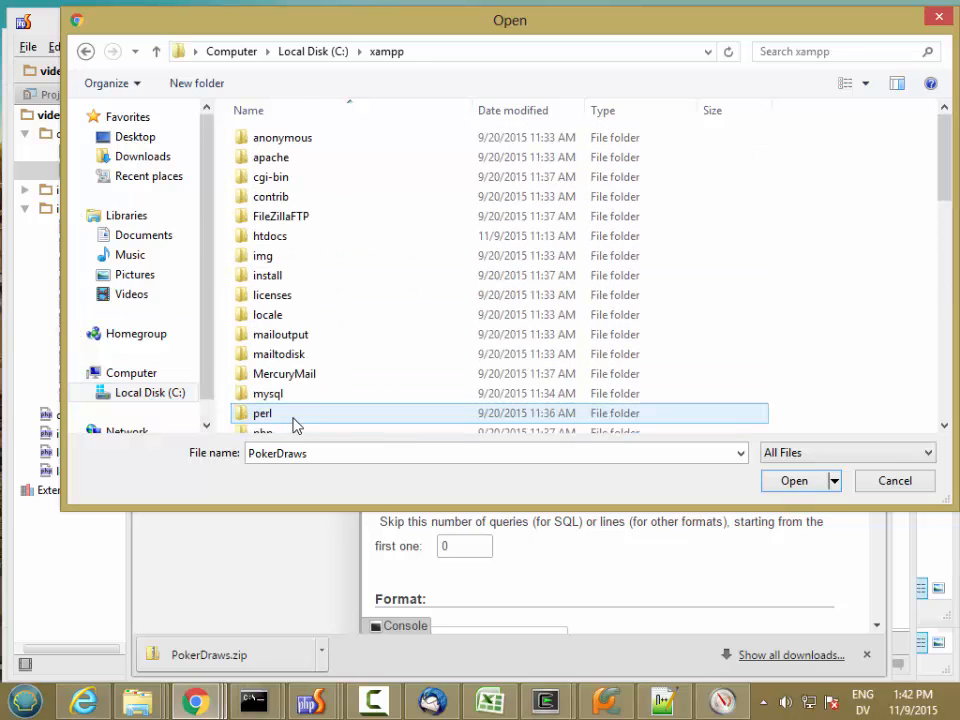
pyautogui.doubleClick(299, 243)
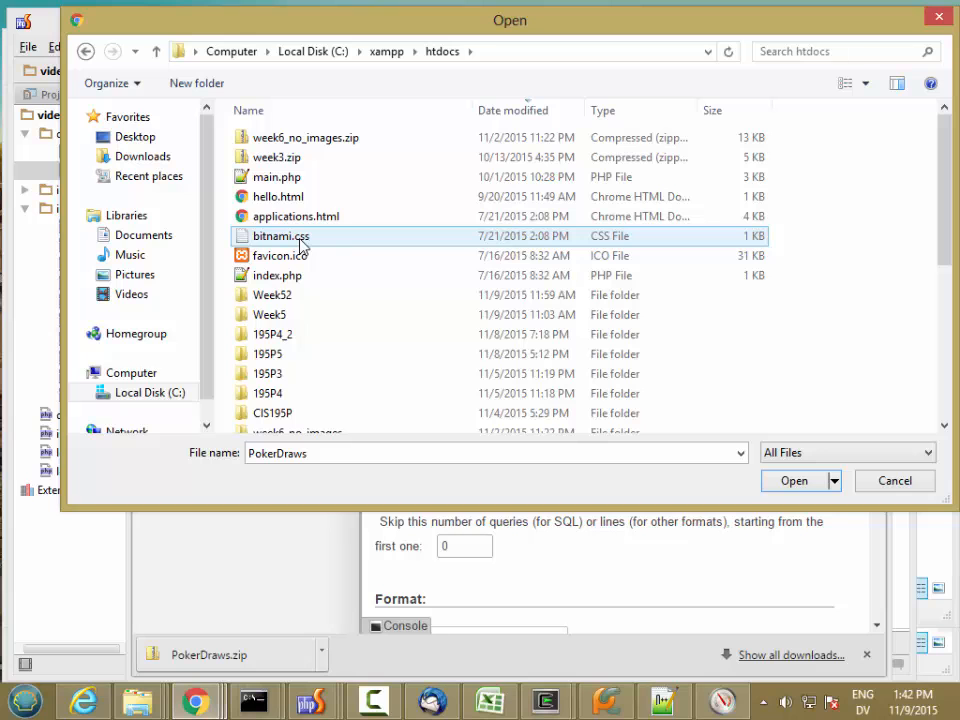
# Step: Choose users.csv from CIS195P\video_poker\data and run the import into the Users table with the default format options
pyautogui.moveTo(100, 24); pyautogui.dragTo(104, 78)
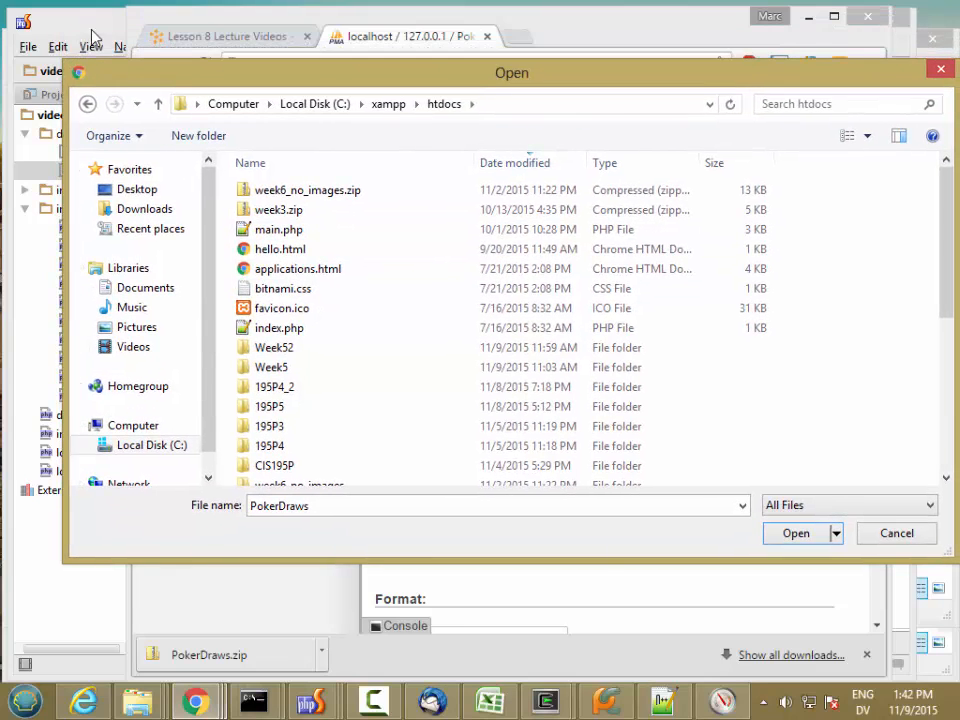
pyautogui.doubleClick(284, 465)
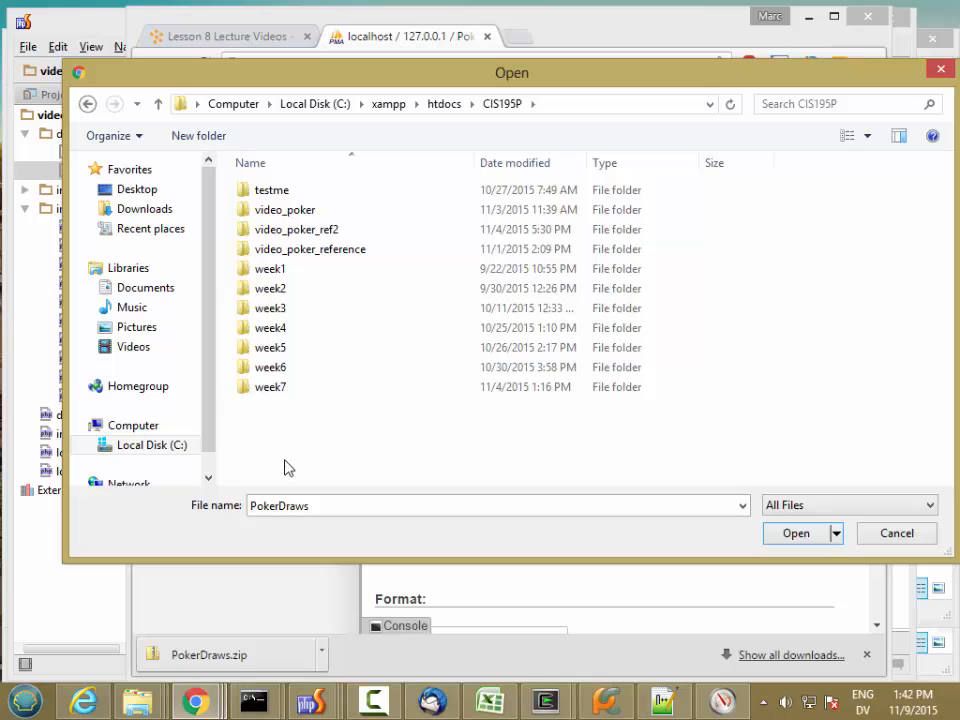
pyautogui.doubleClick(276, 211)
pyautogui.doubleClick(275, 212)
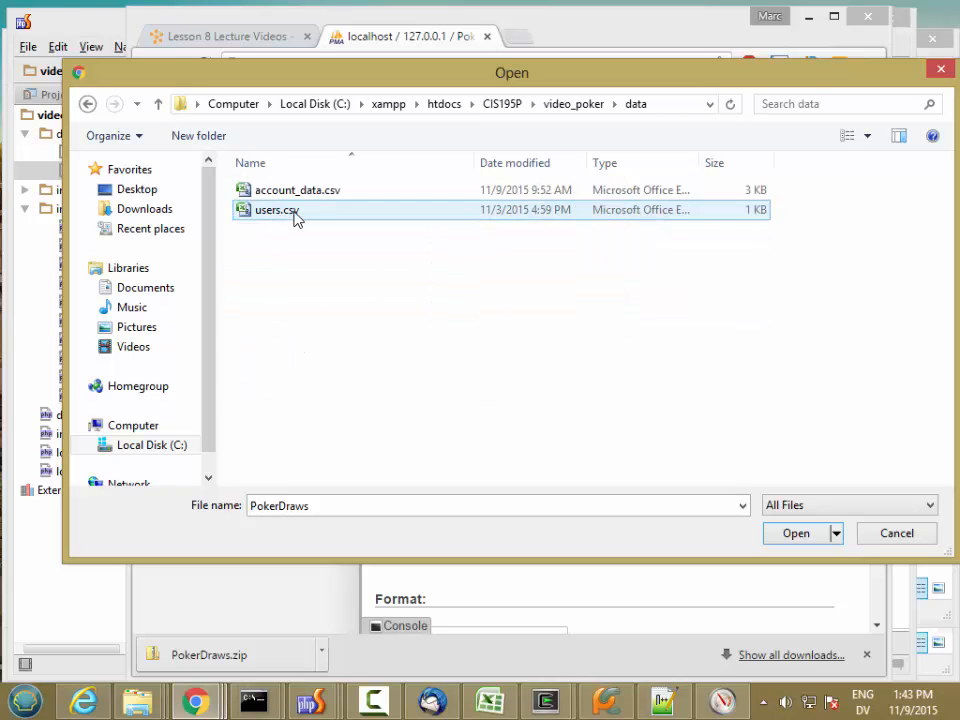
pyautogui.click(294, 213)
pyautogui.doubleClick(294, 214)
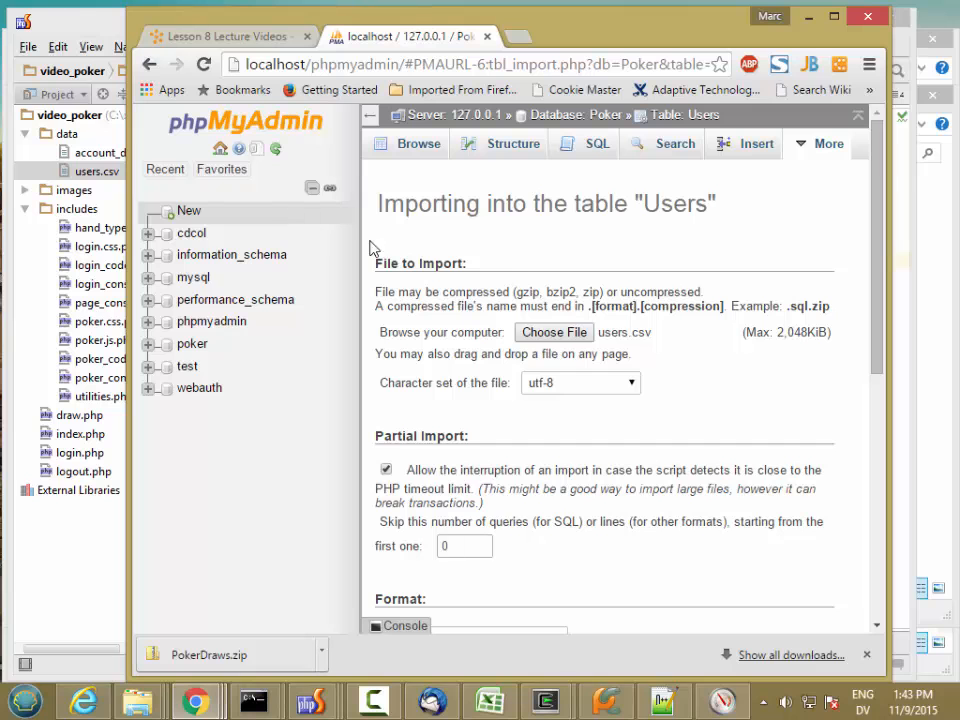
pyautogui.moveTo(876, 328); pyautogui.dragTo(860, 598)
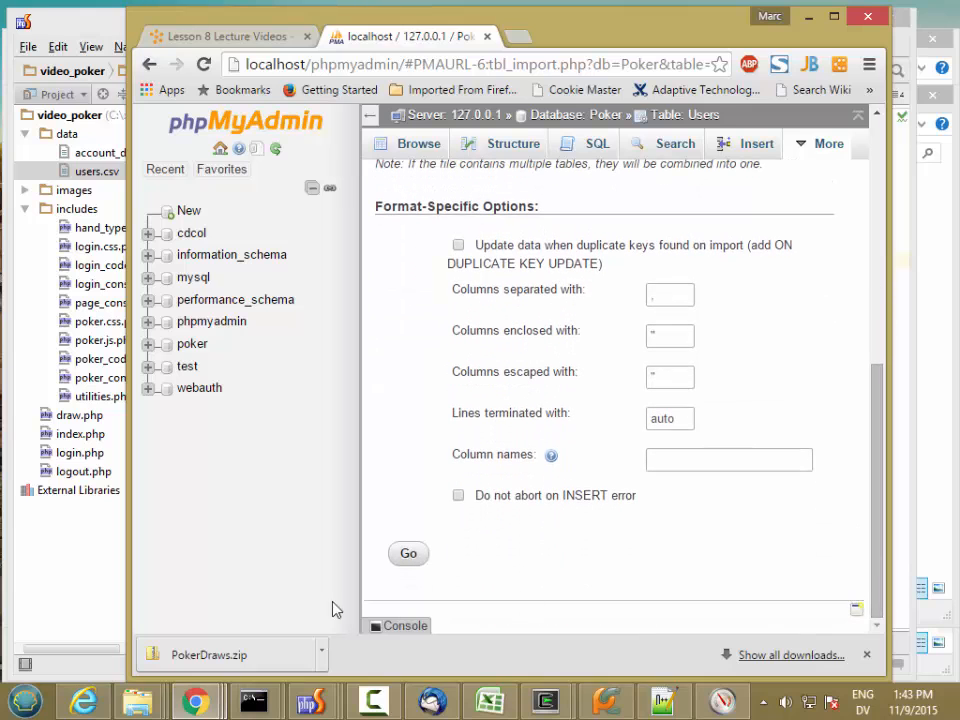
pyautogui.click(408, 553)
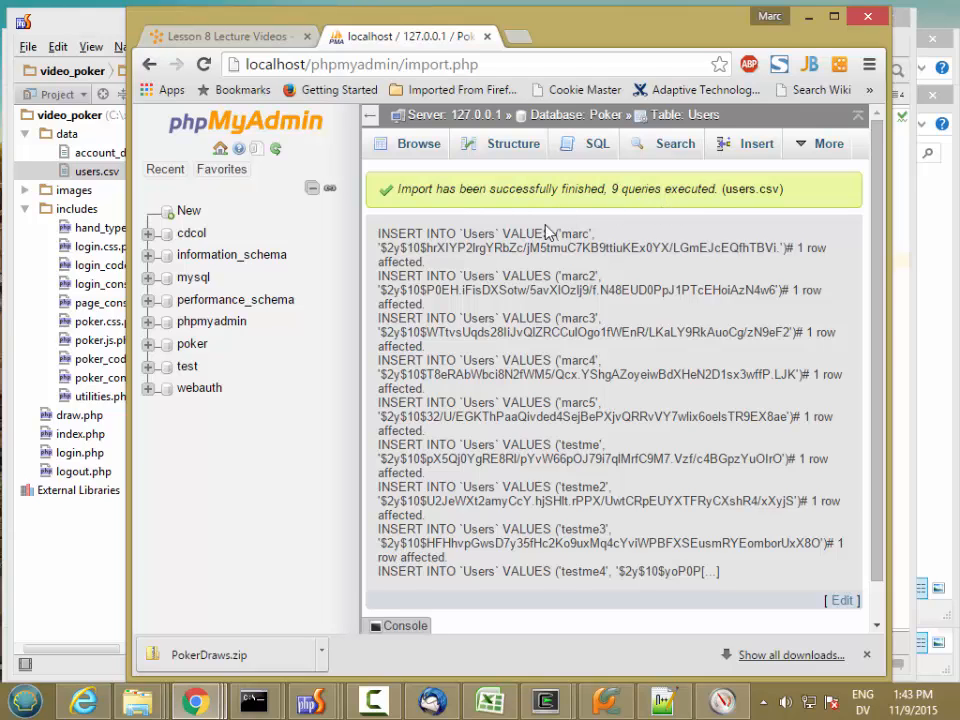
# Step: Browse the imported rows of the Users table, ignoring all reported server errors
pyautogui.click(413, 147)
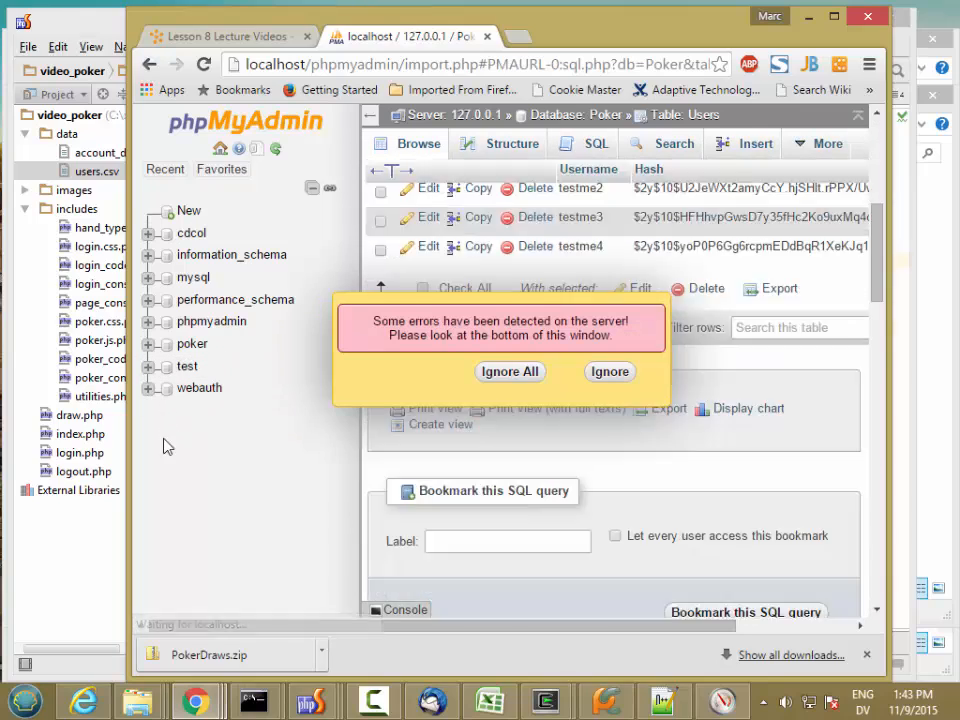
pyautogui.moveTo(128, 437); pyautogui.dragTo(46, 325)
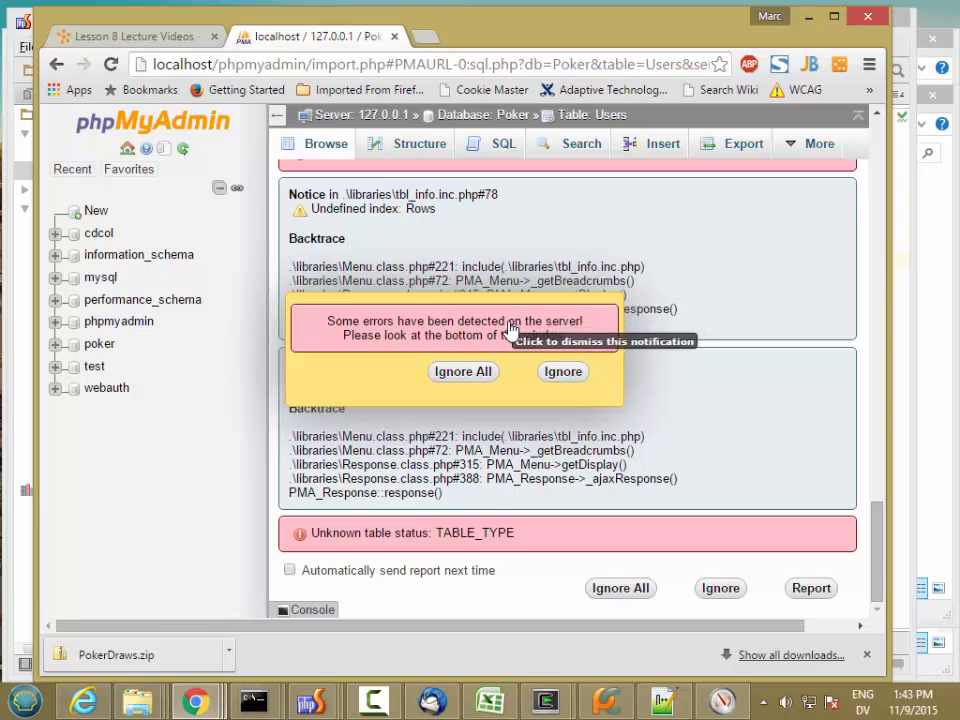
pyautogui.click(462, 372)
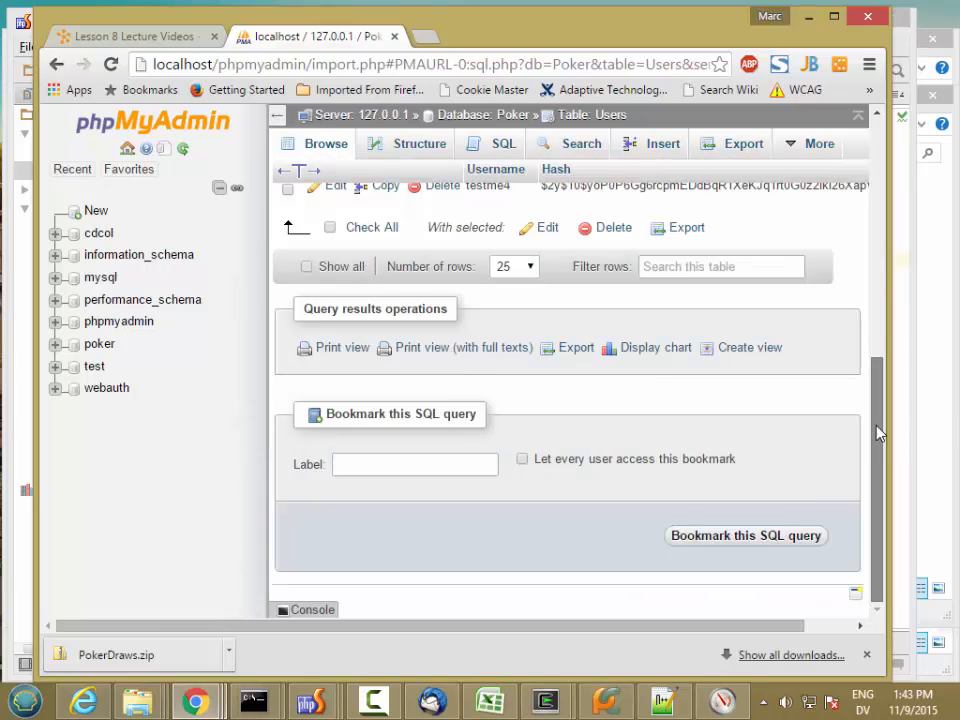
pyautogui.scroll(5, 615, 316)
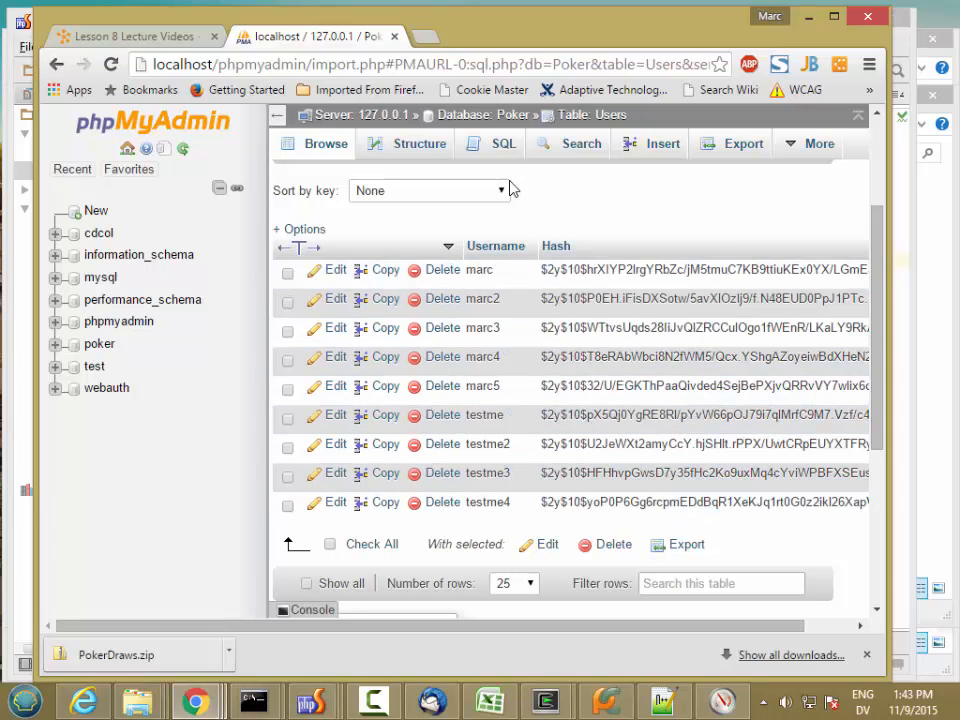
# Step: Start a new table named account_data with 2 columns in the Poker database
pyautogui.click(477, 118)
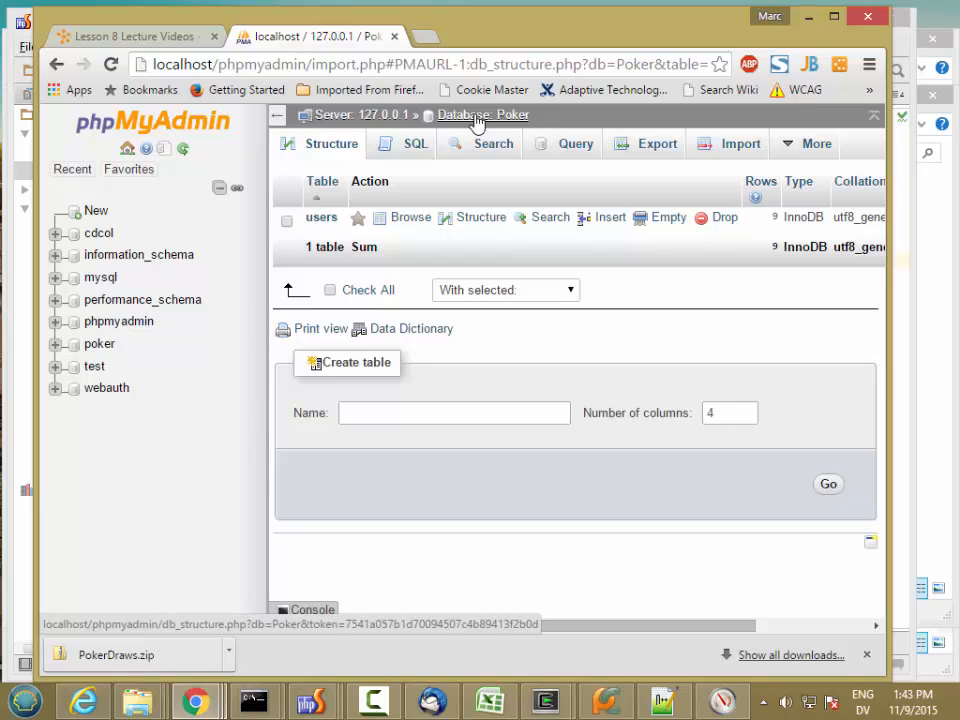
pyautogui.click(432, 412)
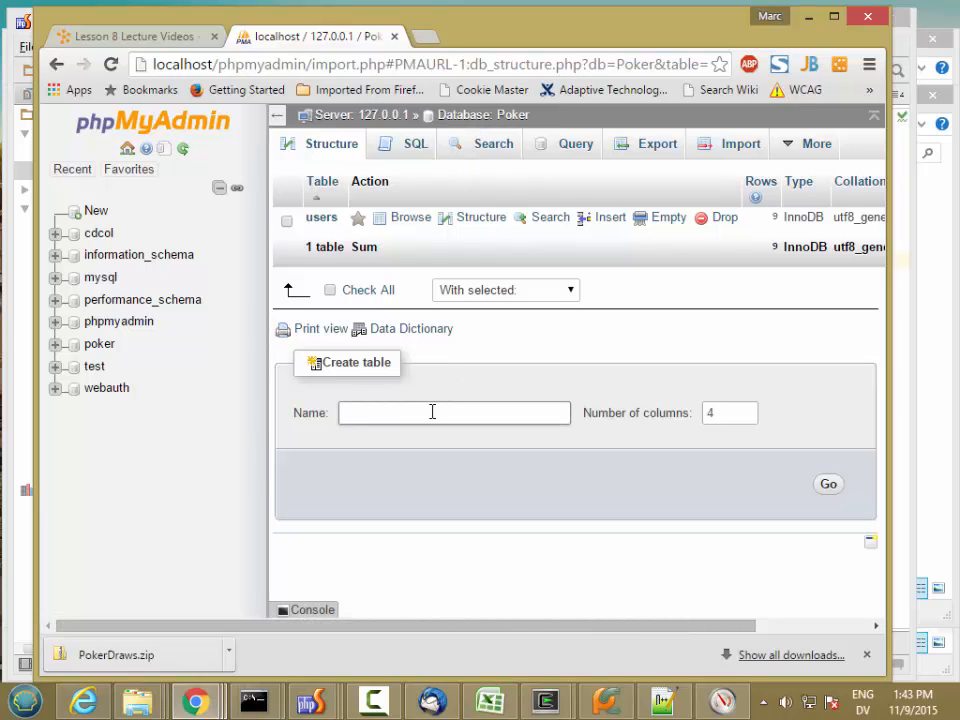
pyautogui.click(21, 400)
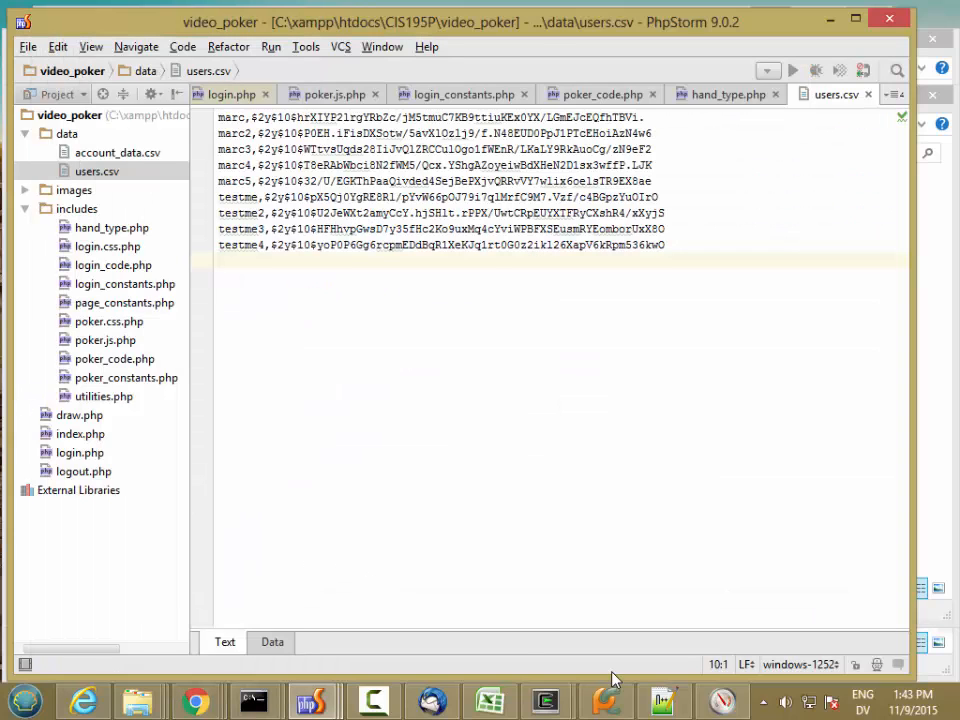
pyautogui.moveTo(200, 698)
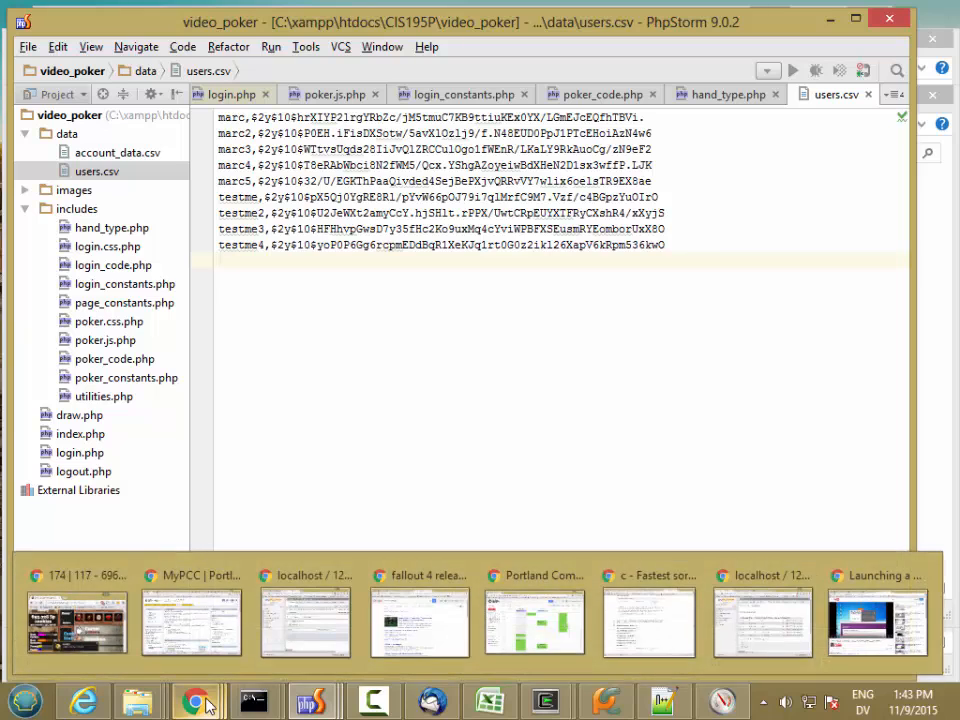
pyautogui.click(304, 636)
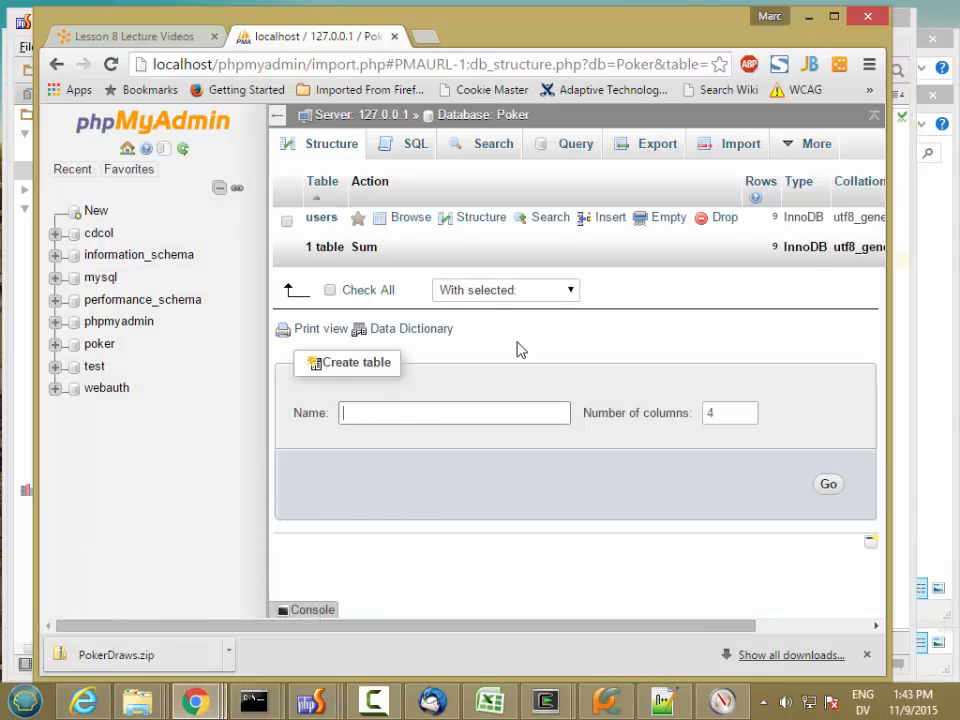
pyautogui.write('account_data')
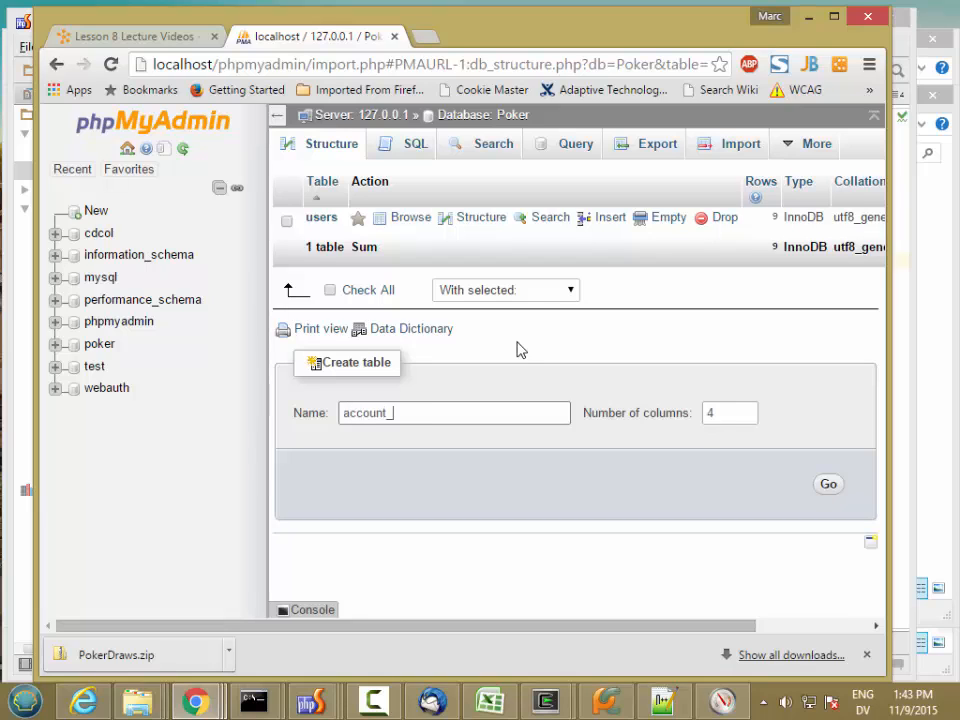
pyautogui.doubleClick(722, 412)
pyautogui.write('2')
pyautogui.click(829, 488)
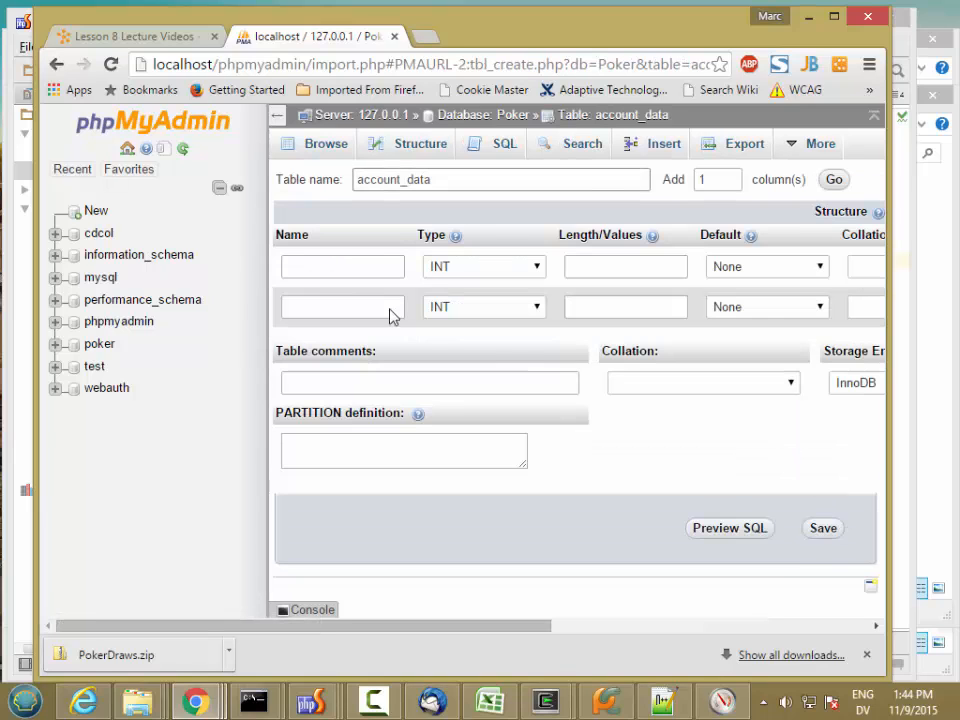
# Step: Name the two account_data columns username and session
pyautogui.click(343, 268)
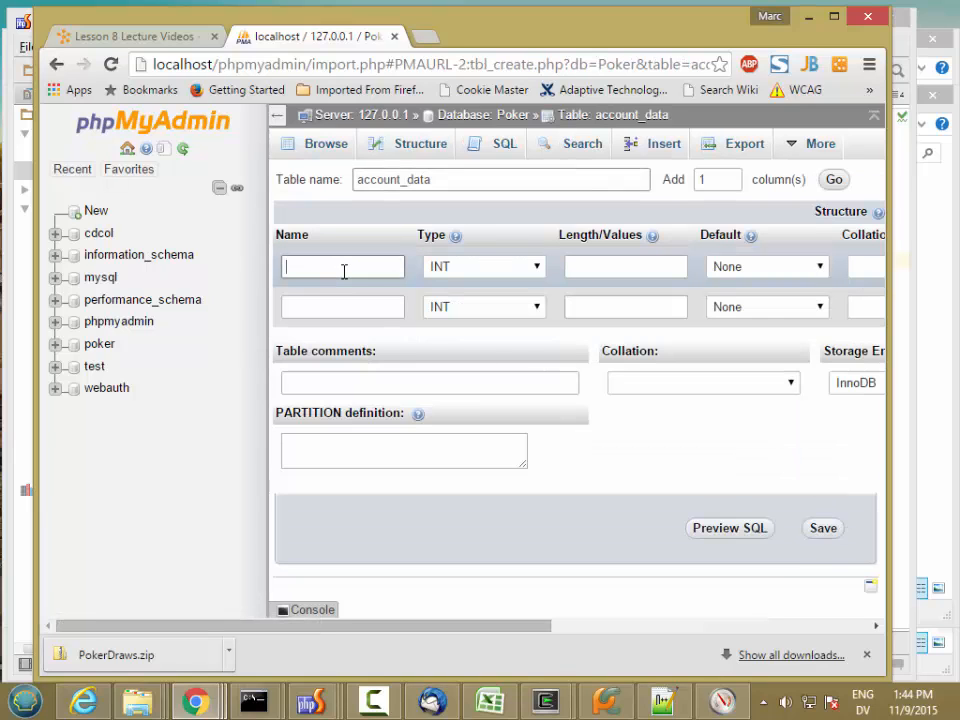
pyautogui.write('us')
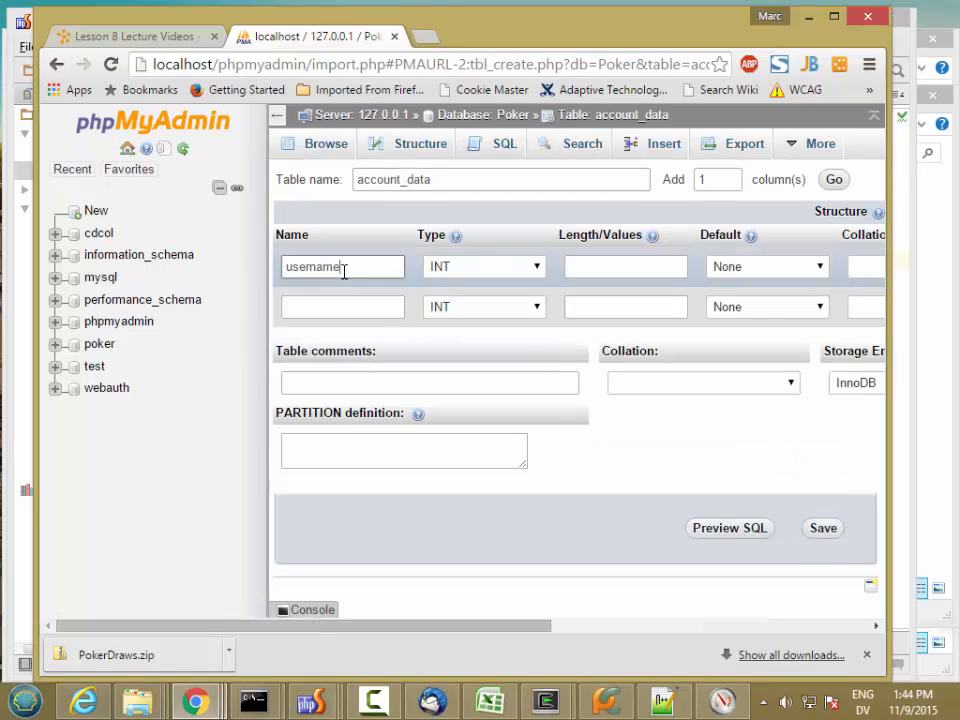
pyautogui.write('ername')
pyautogui.click(341, 308)
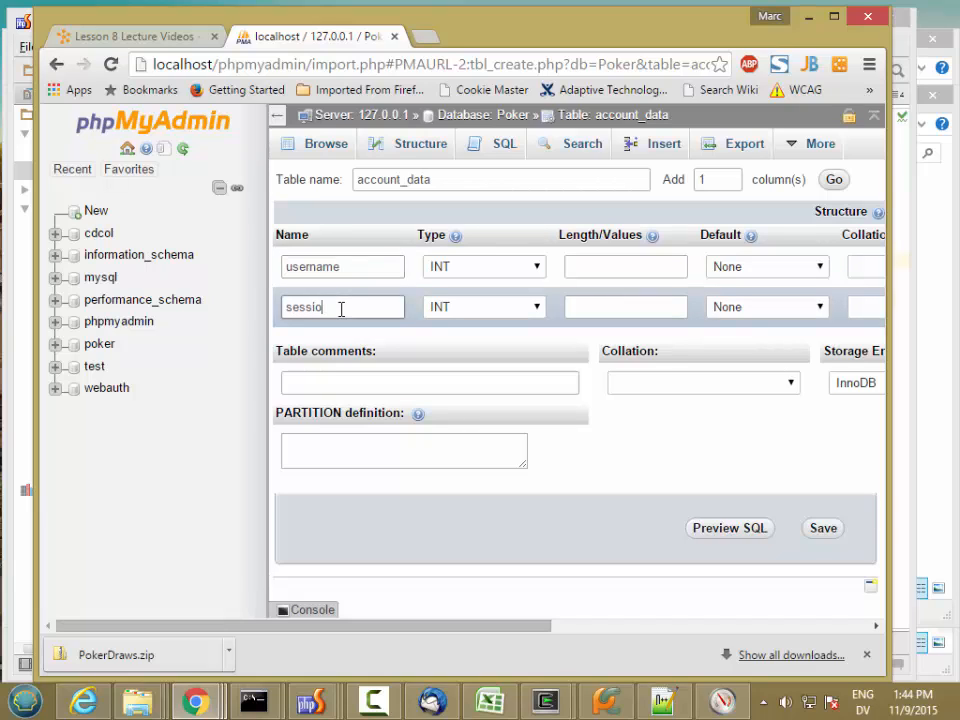
# Step: Set both columns' type to VARCHAR and give the username column a length of 64
pyautogui.click(506, 274)
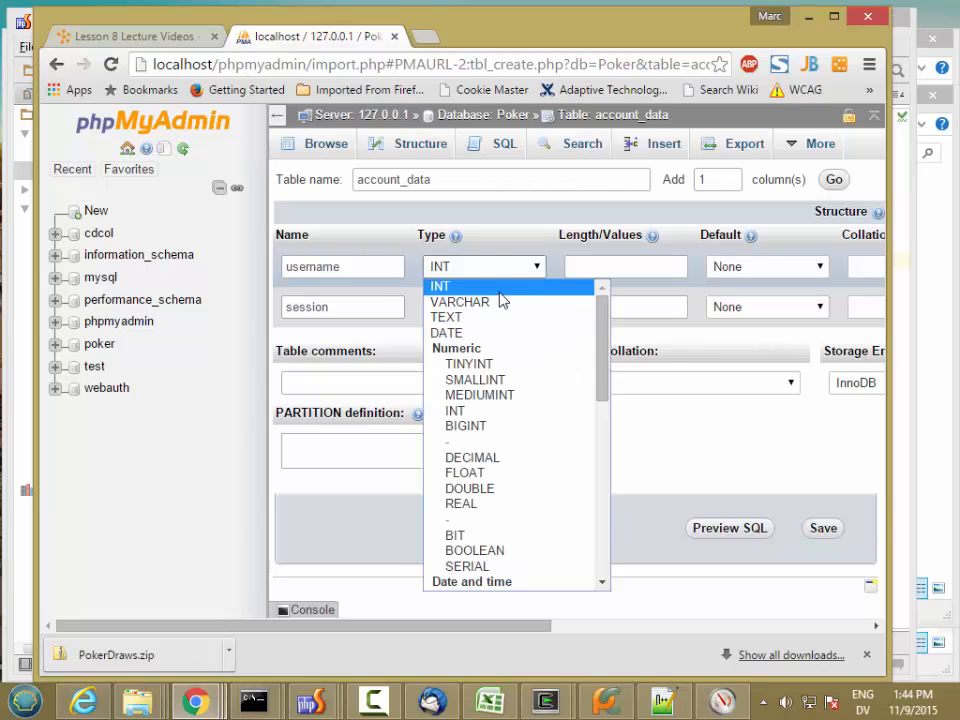
pyautogui.click(499, 303)
pyautogui.click(602, 267)
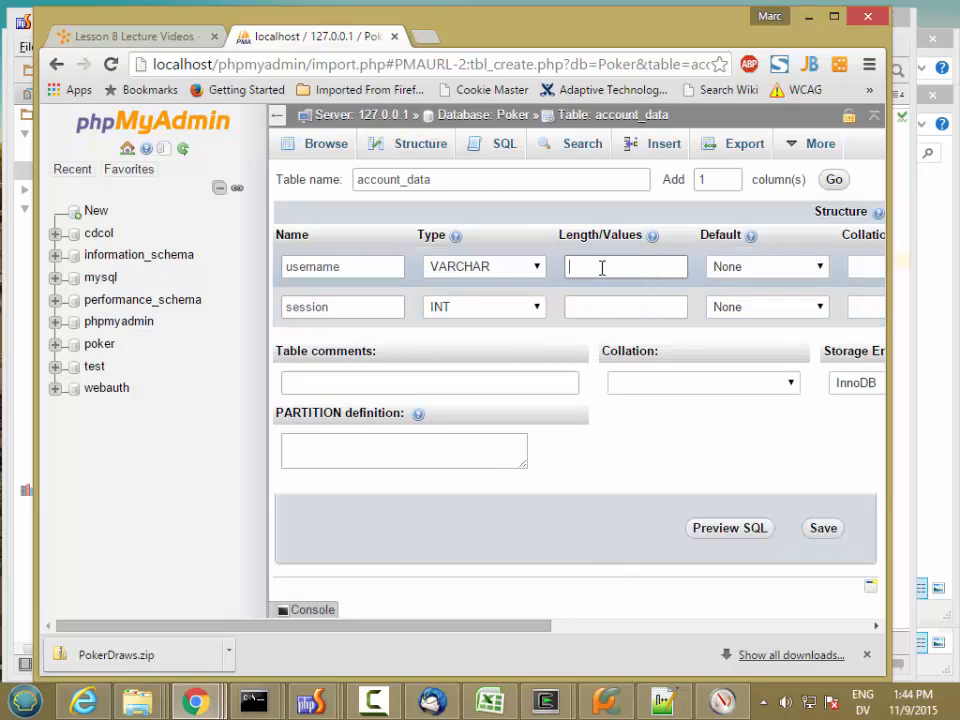
pyautogui.write('64')
pyautogui.press('Tab')
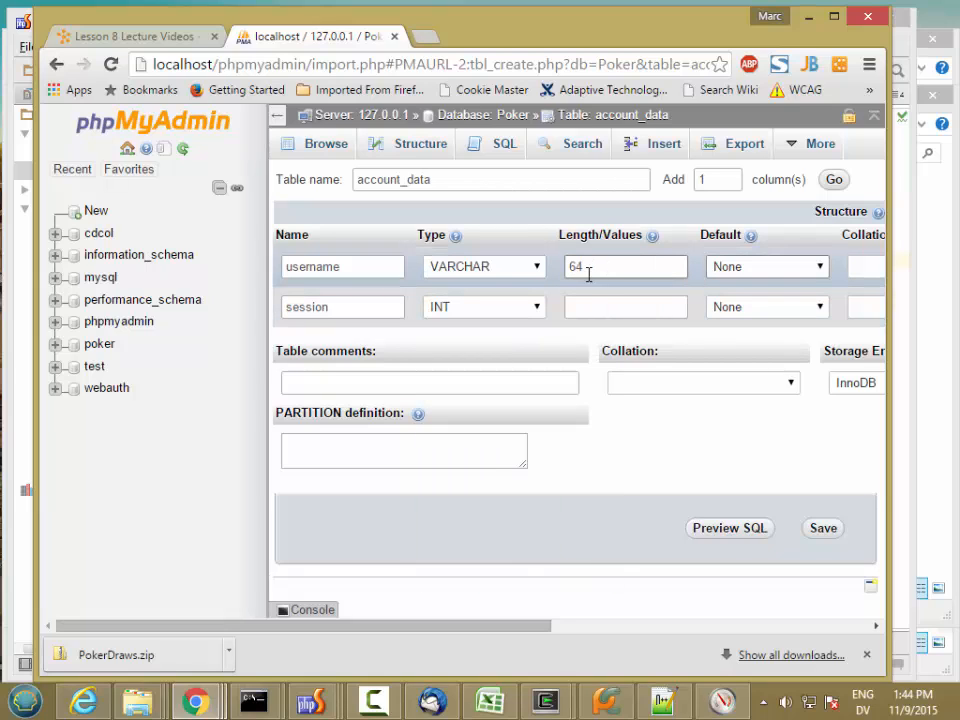
pyautogui.click(490, 316)
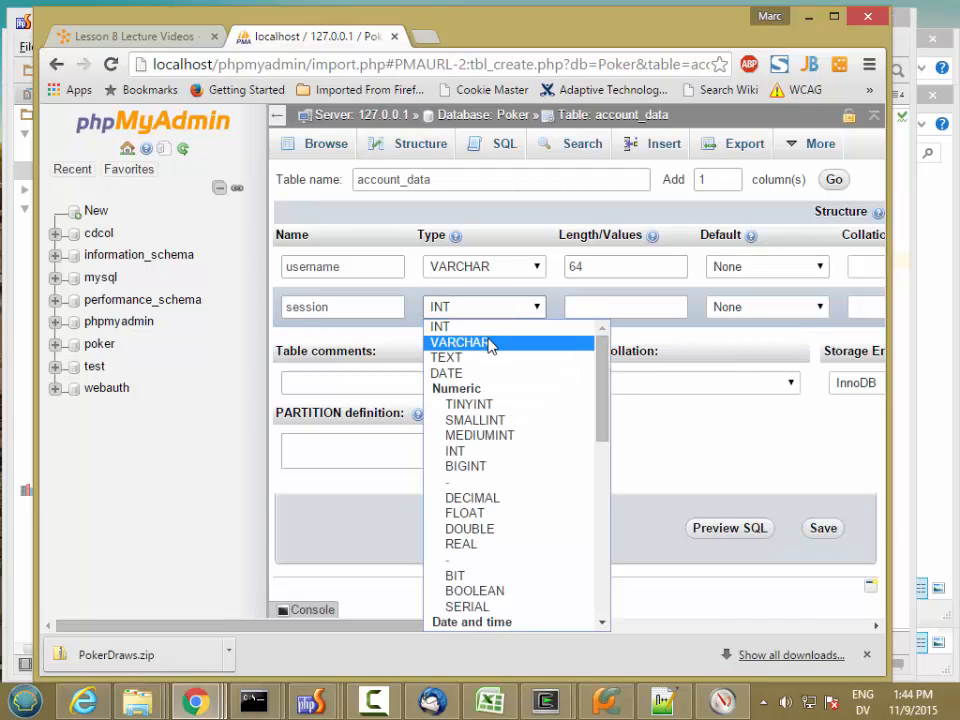
pyautogui.click(490, 341)
# Step: Switch to PhpStorm, open account_data.csv and select the last record's serialized session data to examine its length
pyautogui.click(10, 475)
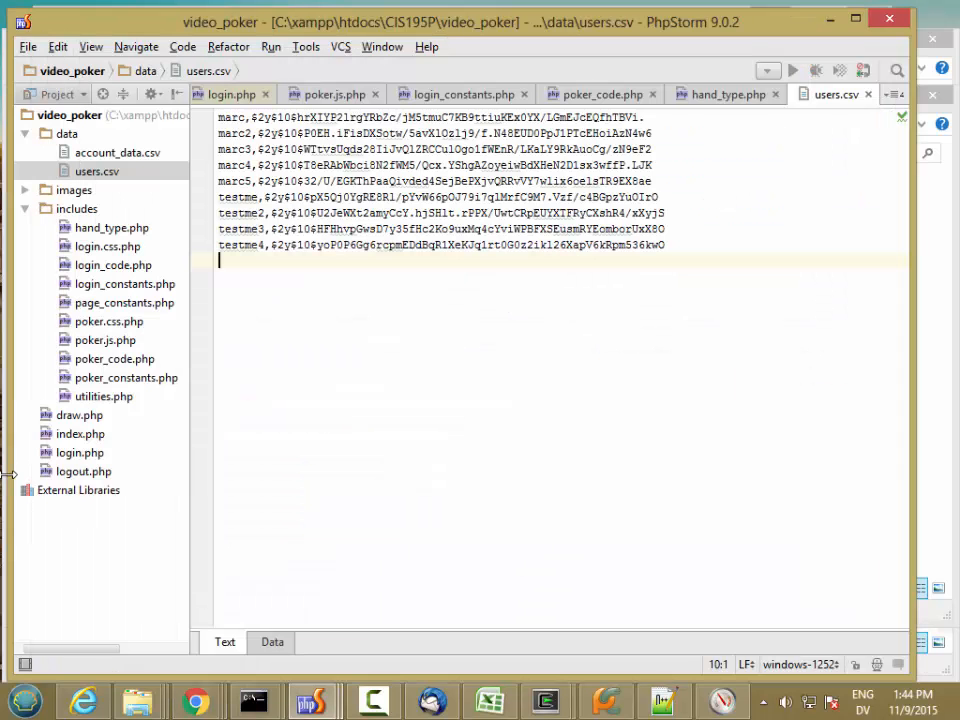
pyautogui.doubleClick(116, 155)
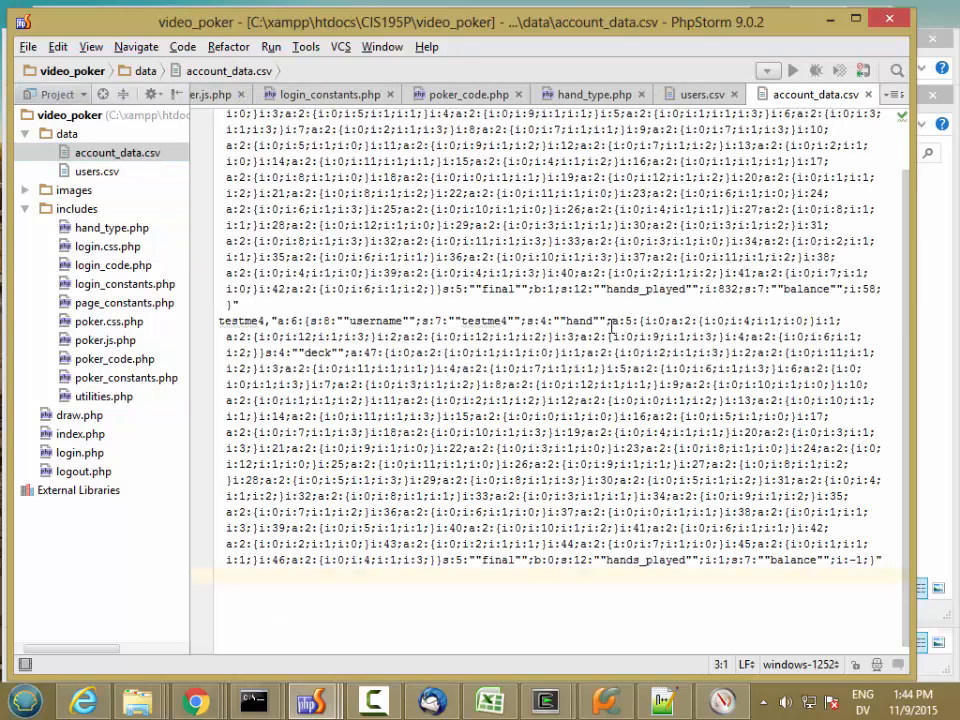
pyautogui.click(270, 320)
pyautogui.moveTo(272, 320); pyautogui.dragTo(819, 593)
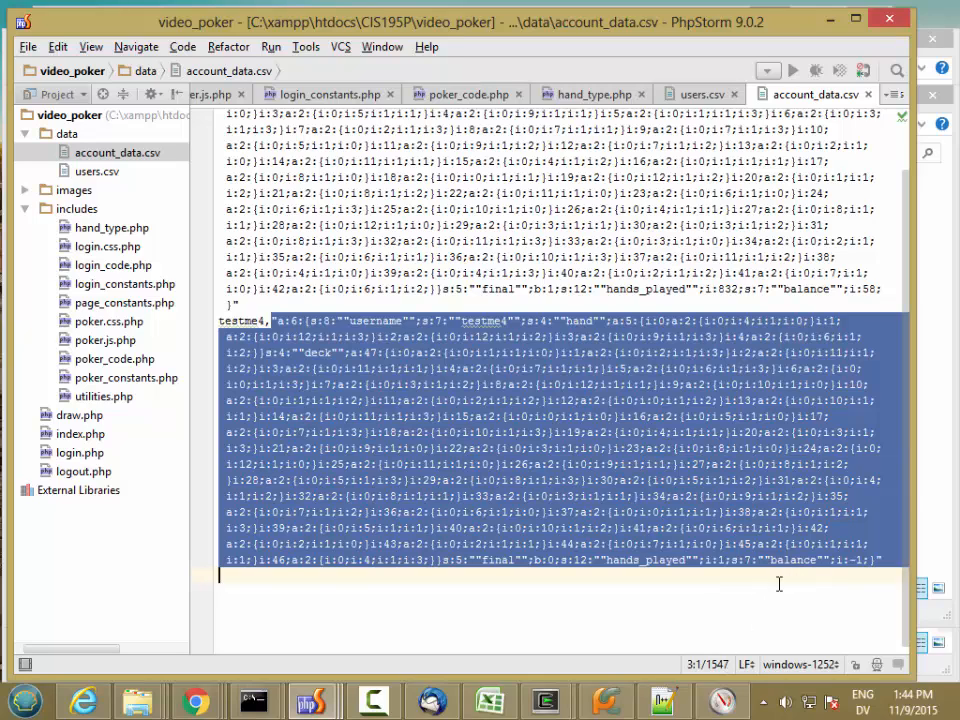
pyautogui.moveTo(779, 584); pyautogui.dragTo(884, 560)
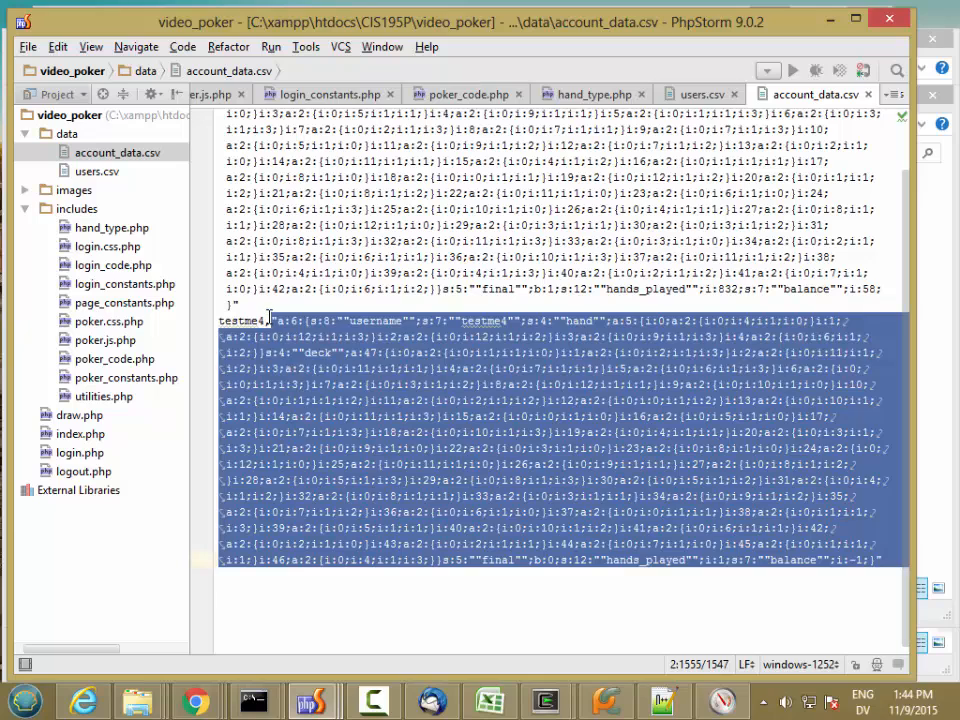
pyautogui.click(268, 318)
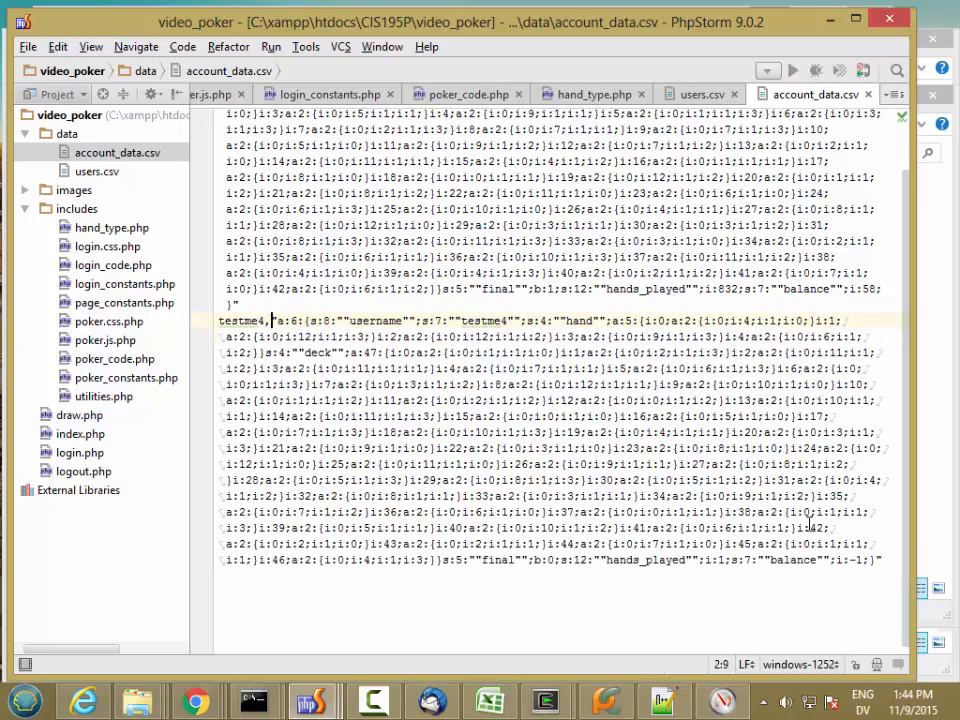
# Step: Check where the last account_data.csv record ends, then return to phpMyAdmin in Chrome and set the session column's length to 3200
pyautogui.click(891, 563)
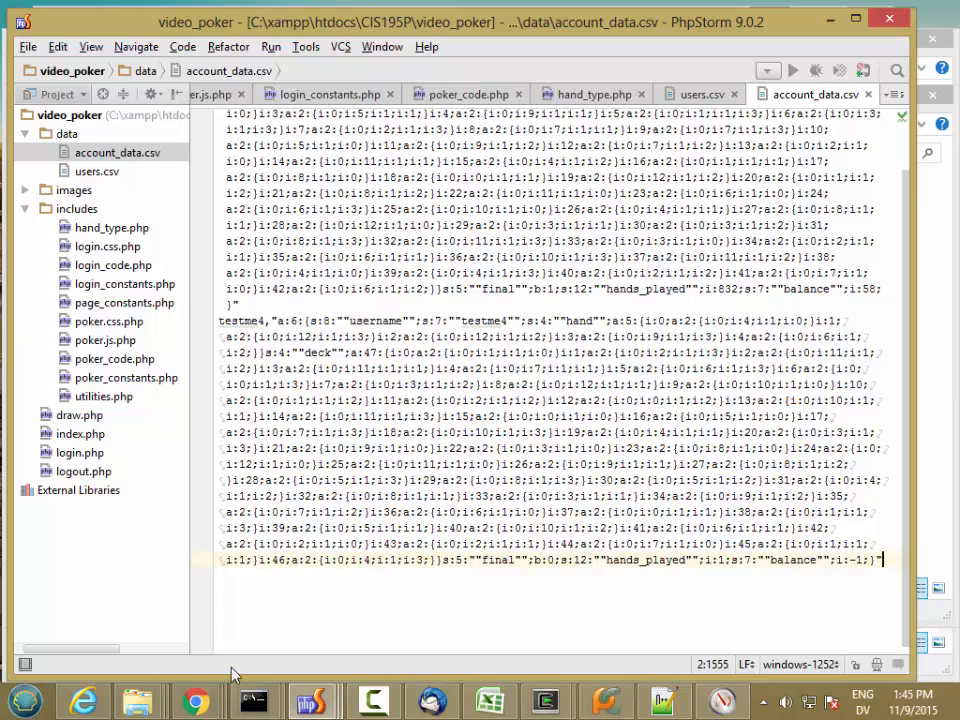
pyautogui.moveTo(209, 710)
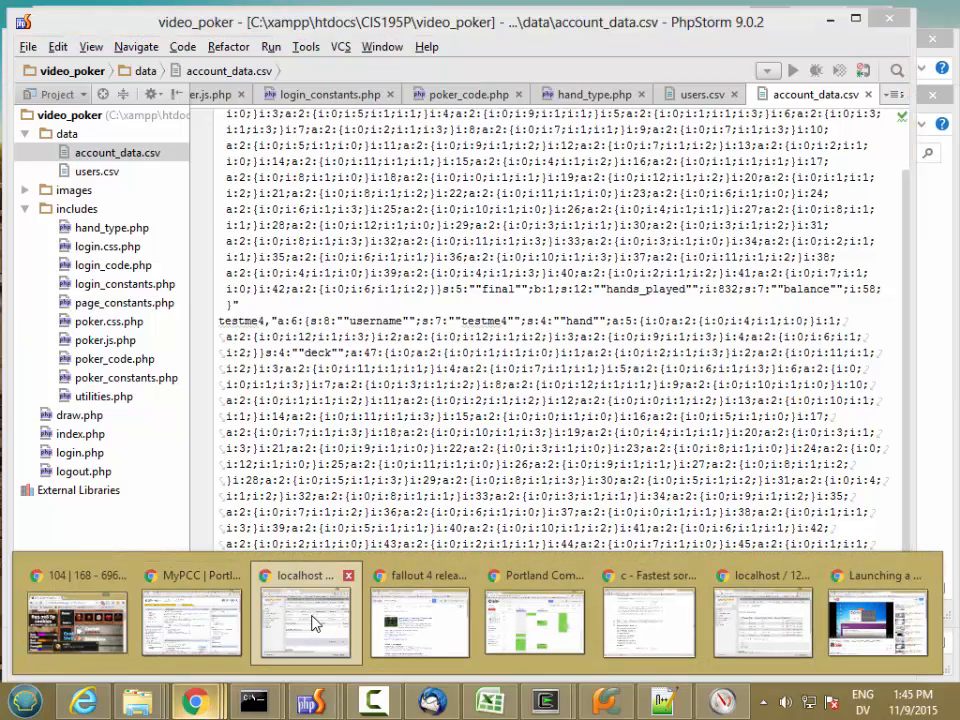
pyautogui.click(315, 621)
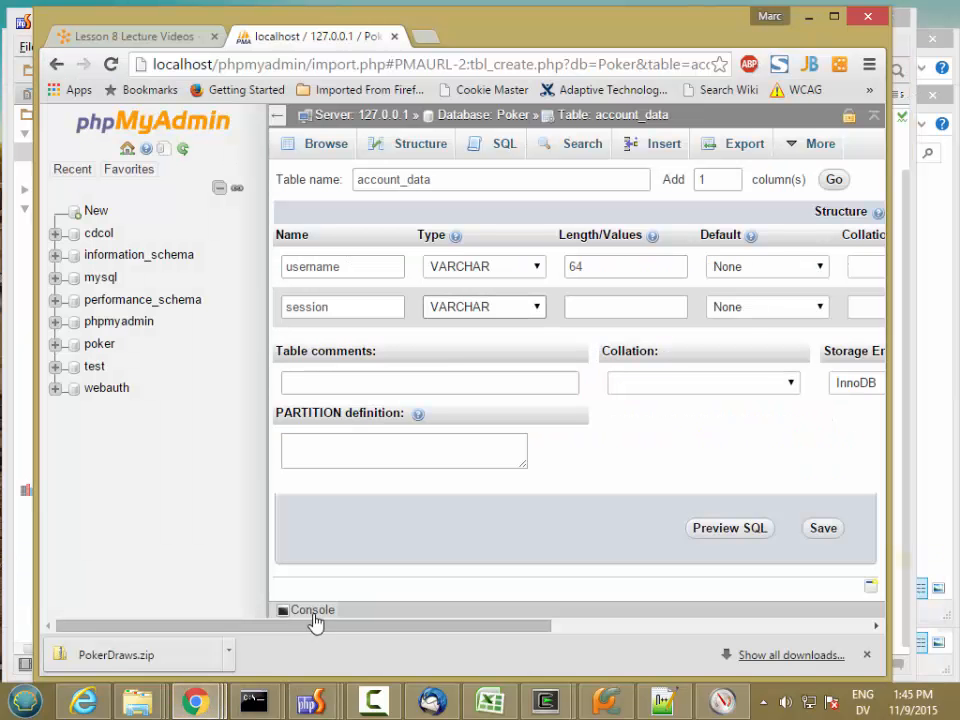
pyautogui.click(610, 307)
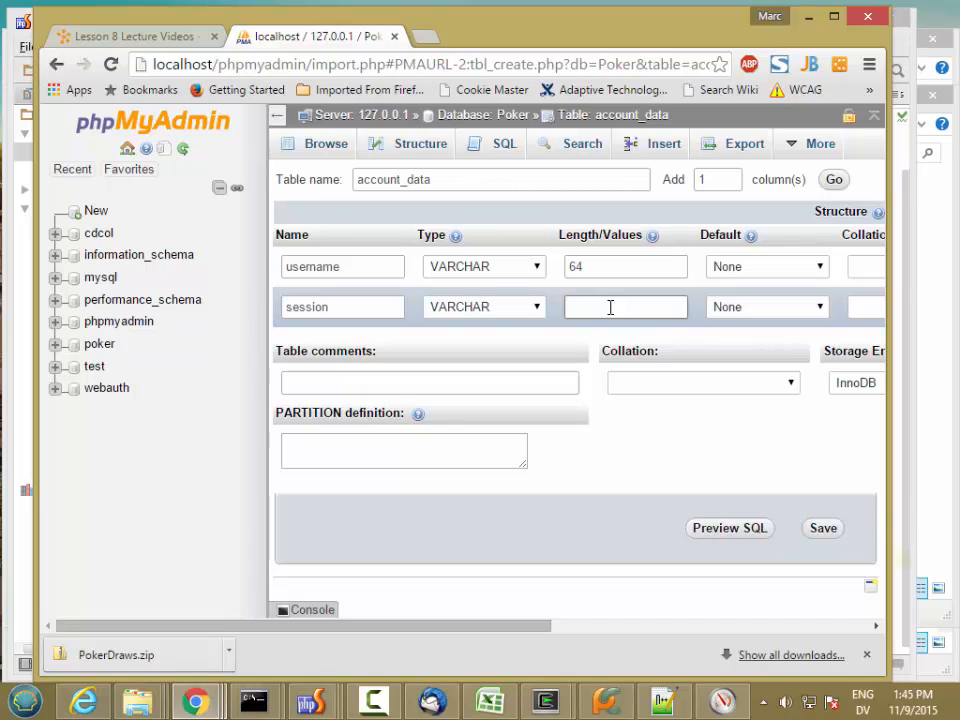
pyautogui.write('3200')
pyautogui.press('Tab')
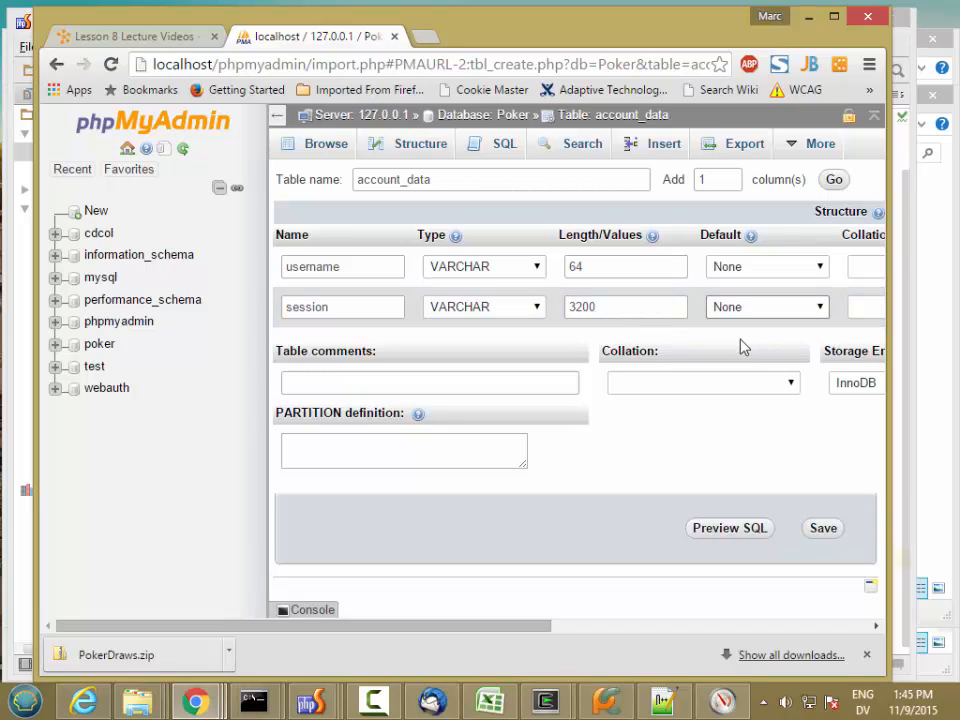
# Step: Save the account_data table and make its username column the primary key
pyautogui.click(823, 537)
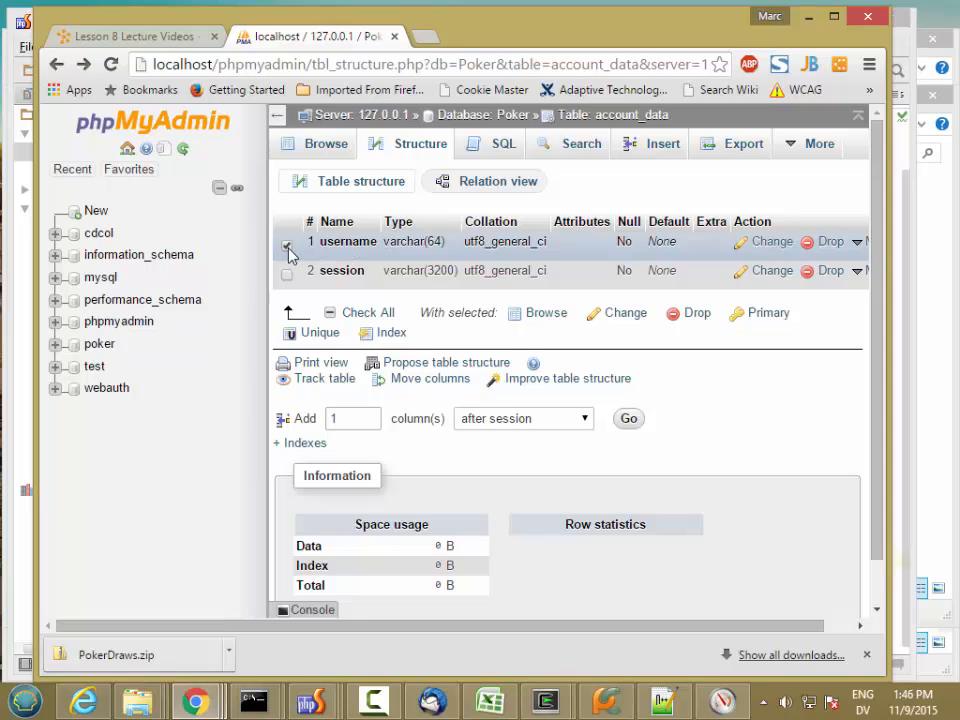
pyautogui.click(768, 314)
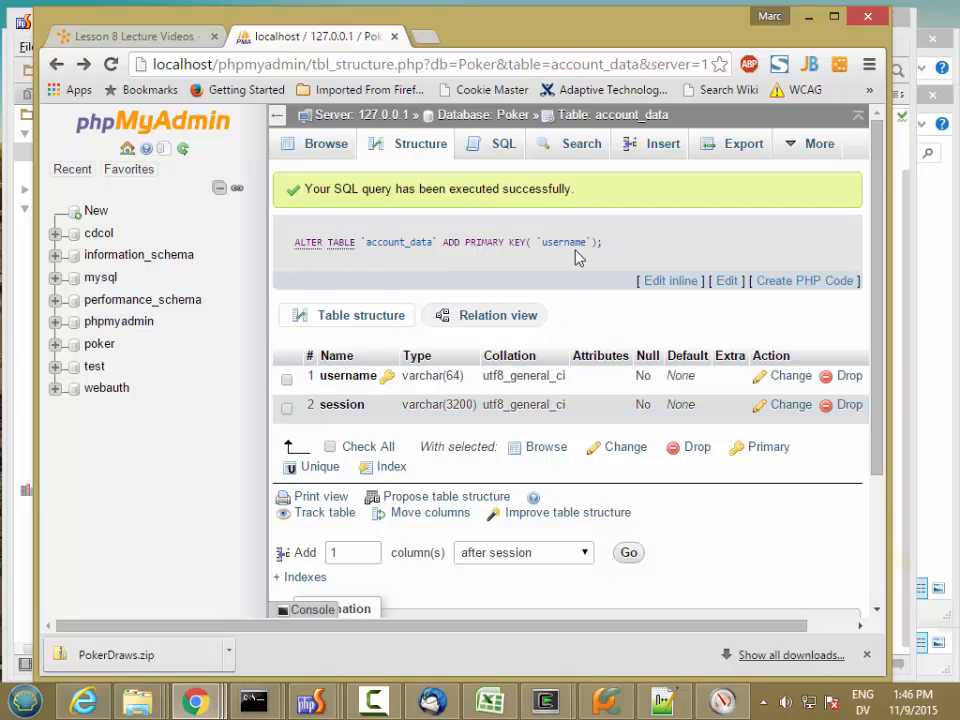
# Step: Import account_data.csv from the video_poker data folder into the account_data table
pyautogui.moveTo(793, 154)
pyautogui.click(783, 178)
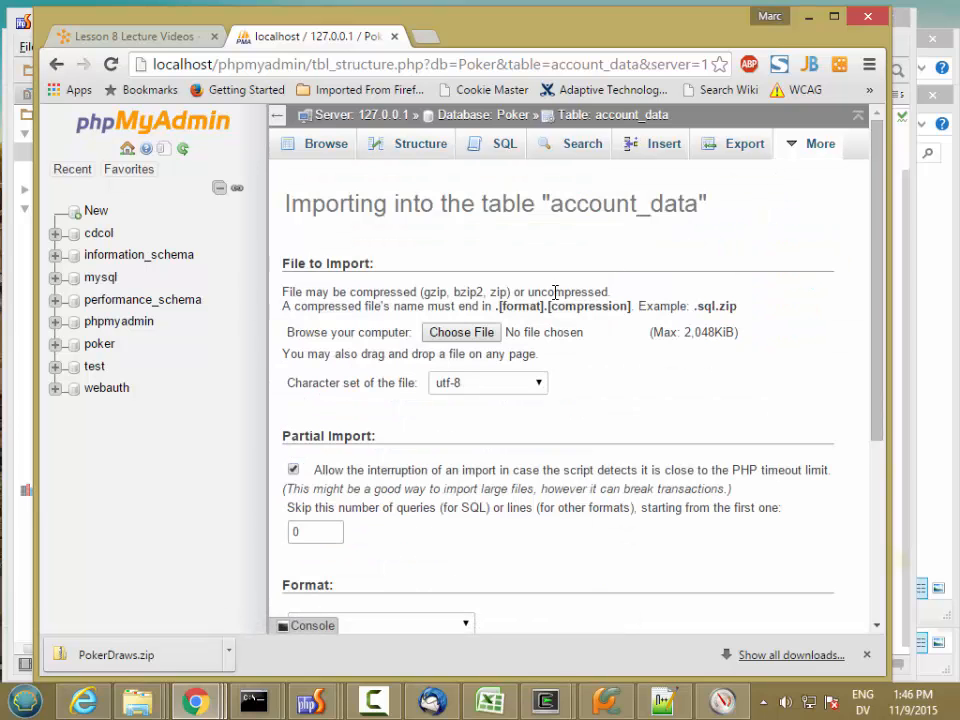
pyautogui.click(486, 333)
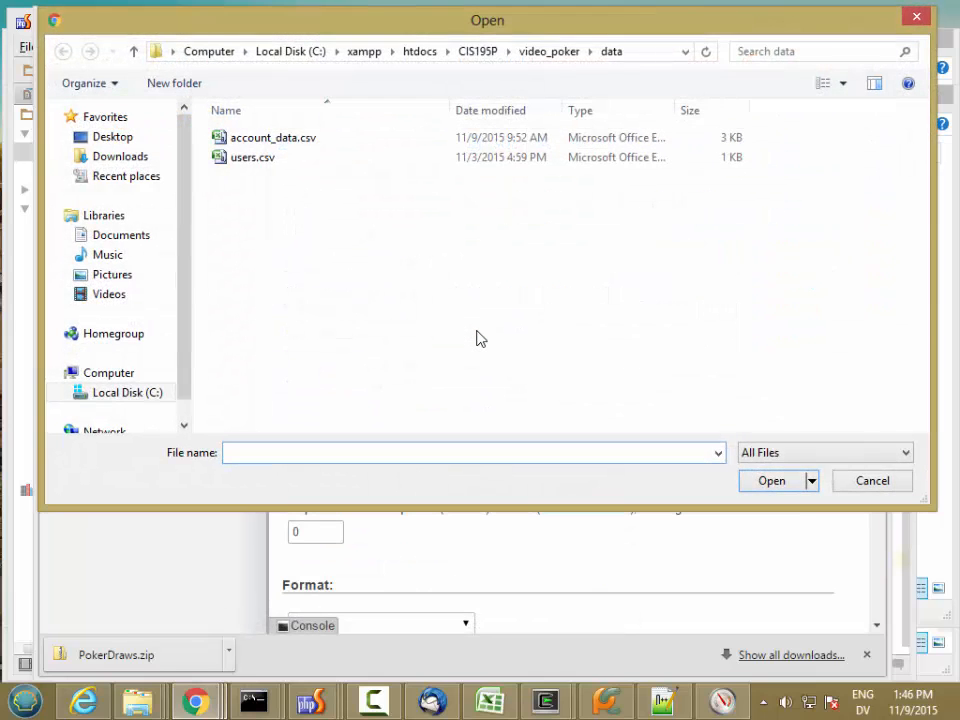
pyautogui.doubleClick(296, 142)
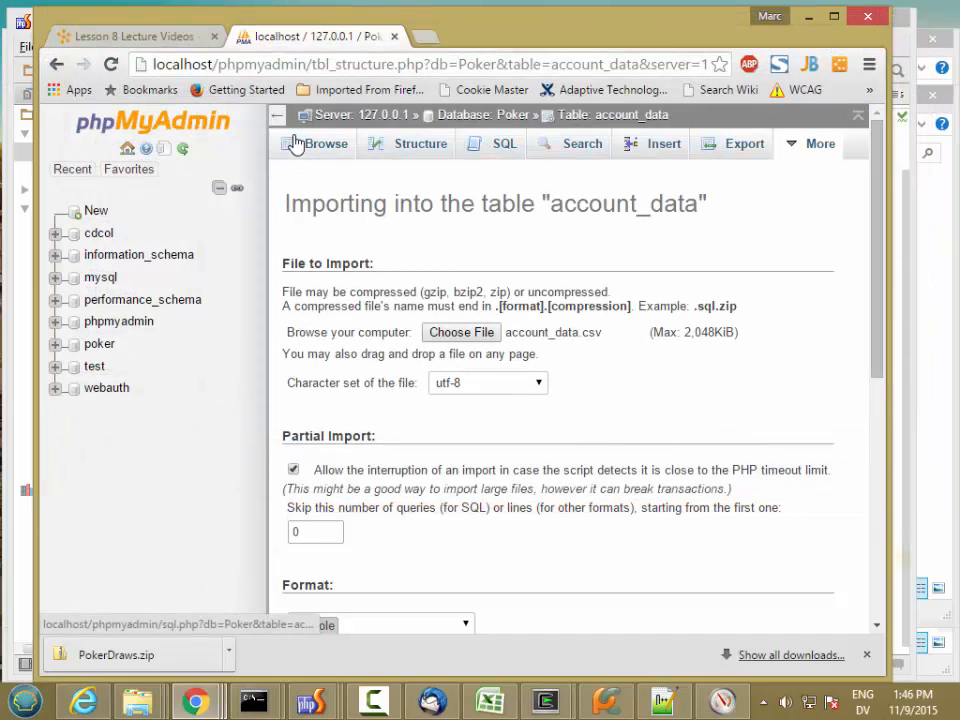
pyautogui.moveTo(876, 231); pyautogui.dragTo(853, 455)
pyautogui.click(313, 556)
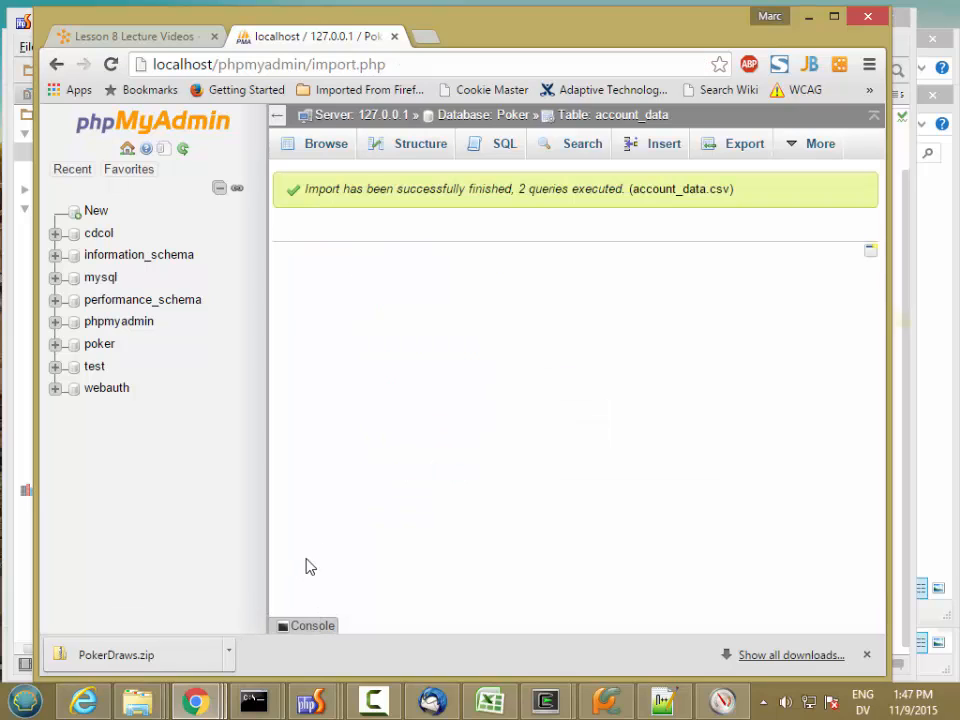
# Step: Browse the account_data rows and compare the session value's quotation marks with the testme4 record of account_data.csv in PhpStorm
pyautogui.click(326, 148)
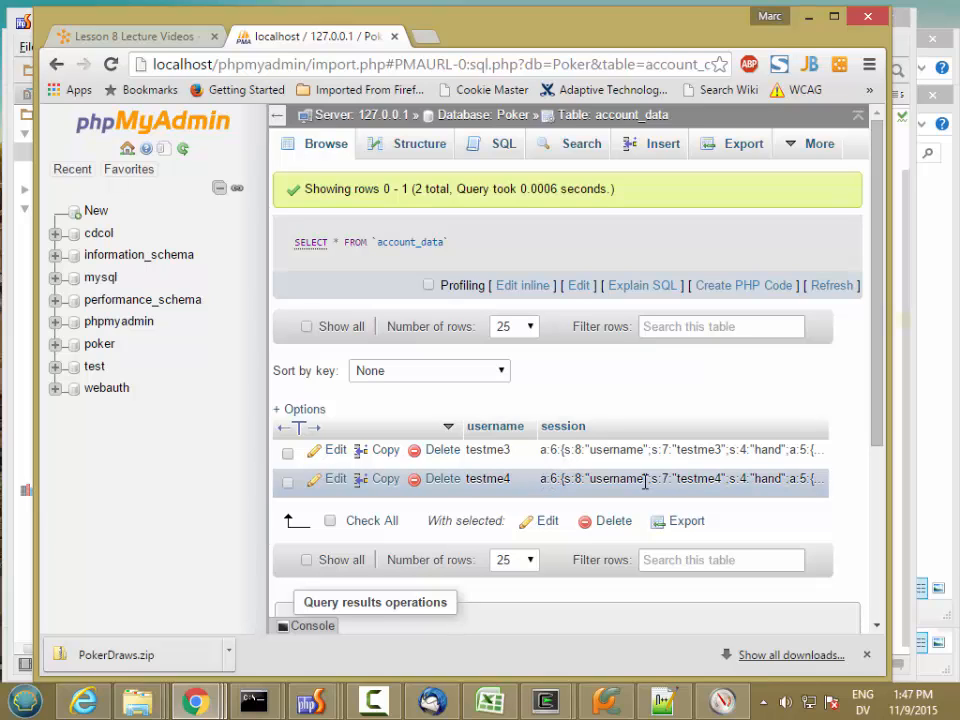
pyautogui.moveTo(586, 479); pyautogui.dragTo(591, 479)
pyautogui.click(12, 280)
pyautogui.moveTo(336, 320); pyautogui.dragTo(350, 320)
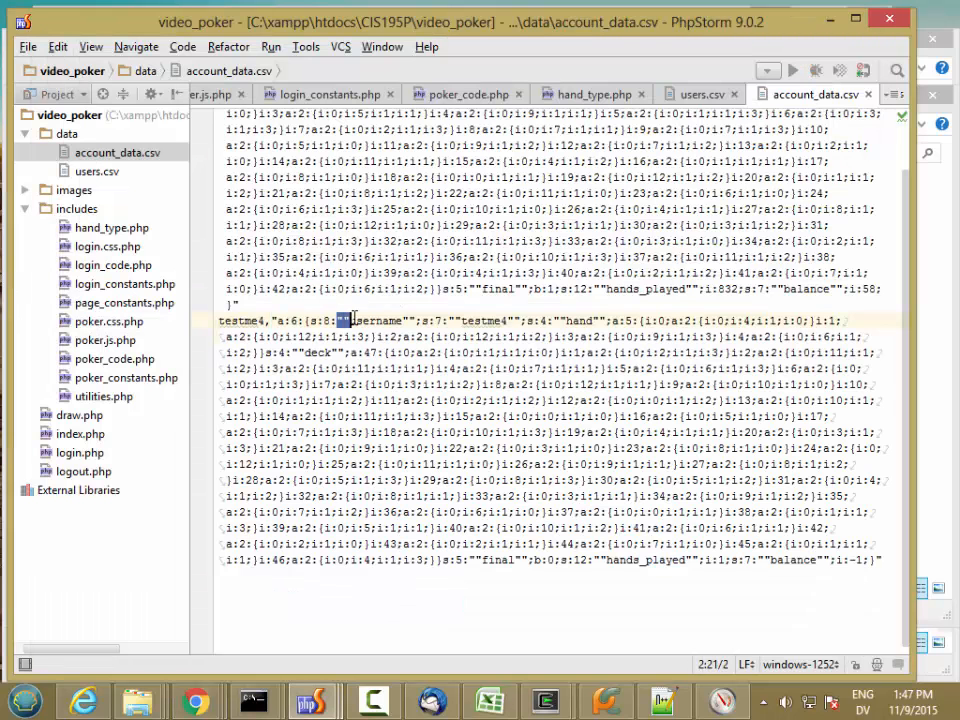
pyautogui.hotkey('alt', 'Tab')
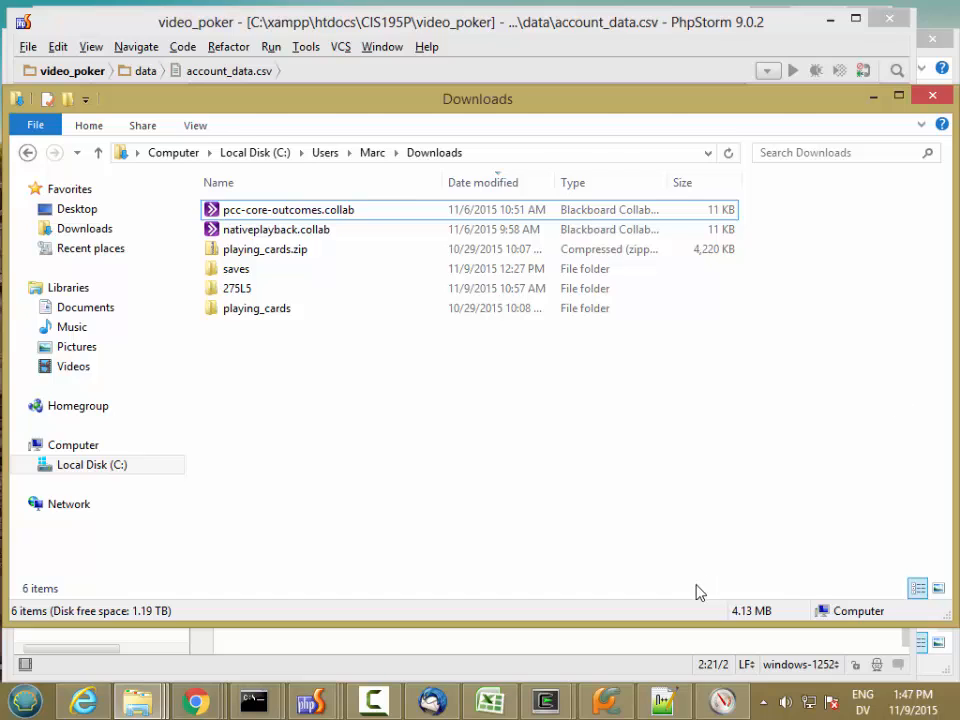
pyautogui.click(675, 638)
pyautogui.moveTo(211, 705)
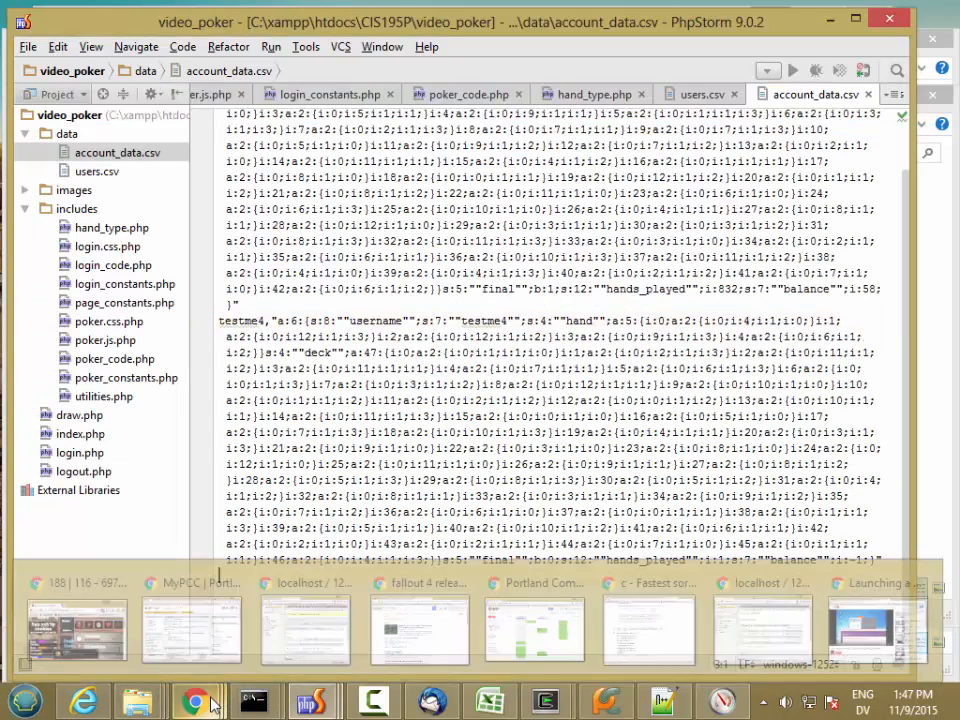
pyautogui.click(305, 630)
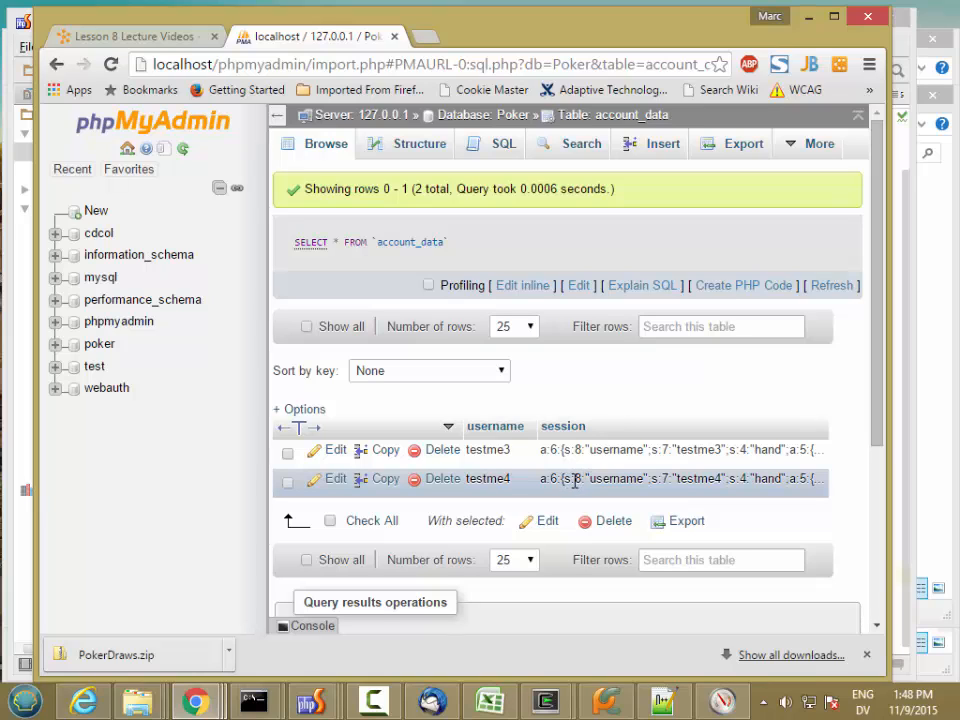
# Step: Start a new table named draw_values with 2 columns in the Poker database
pyautogui.click(483, 118)
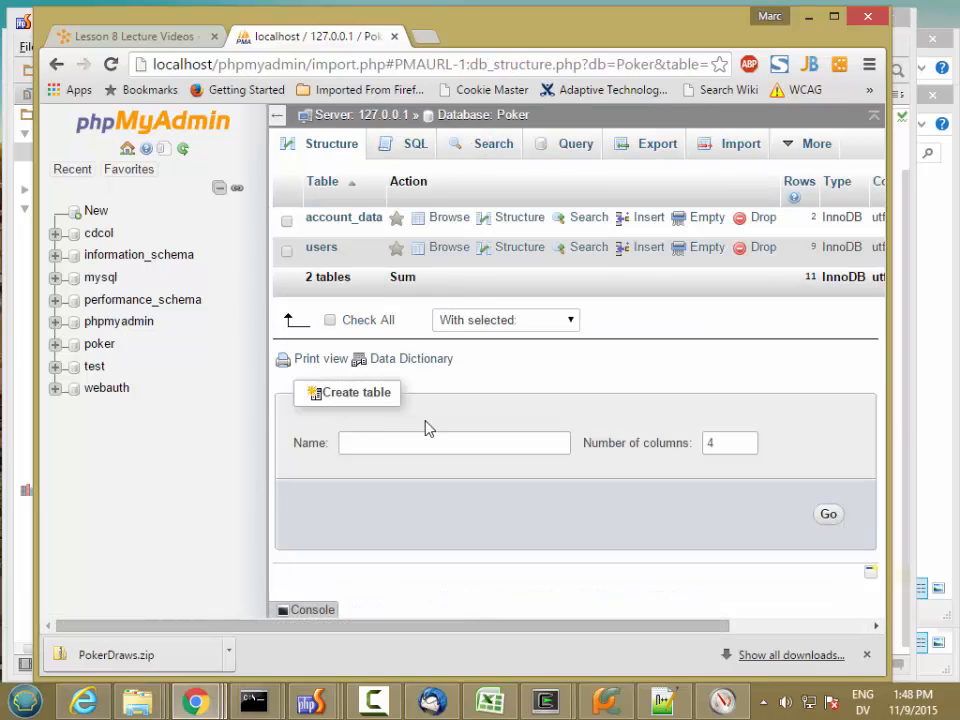
pyautogui.click(420, 448)
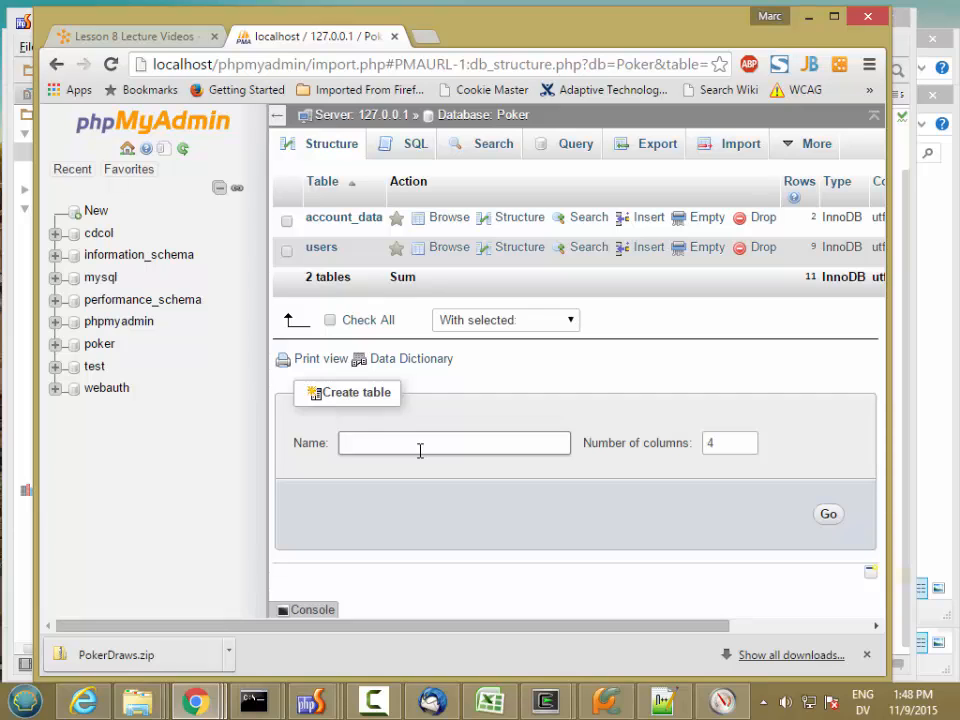
pyautogui.write('draw_values')
pyautogui.press('Tab')
pyautogui.write('2')
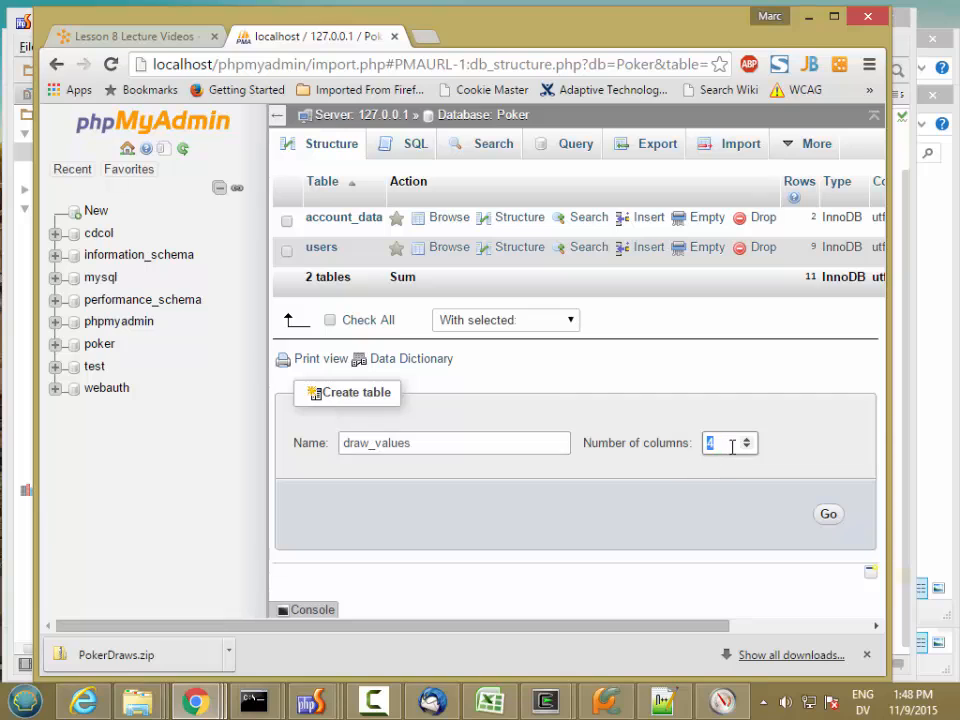
pyautogui.click(828, 514)
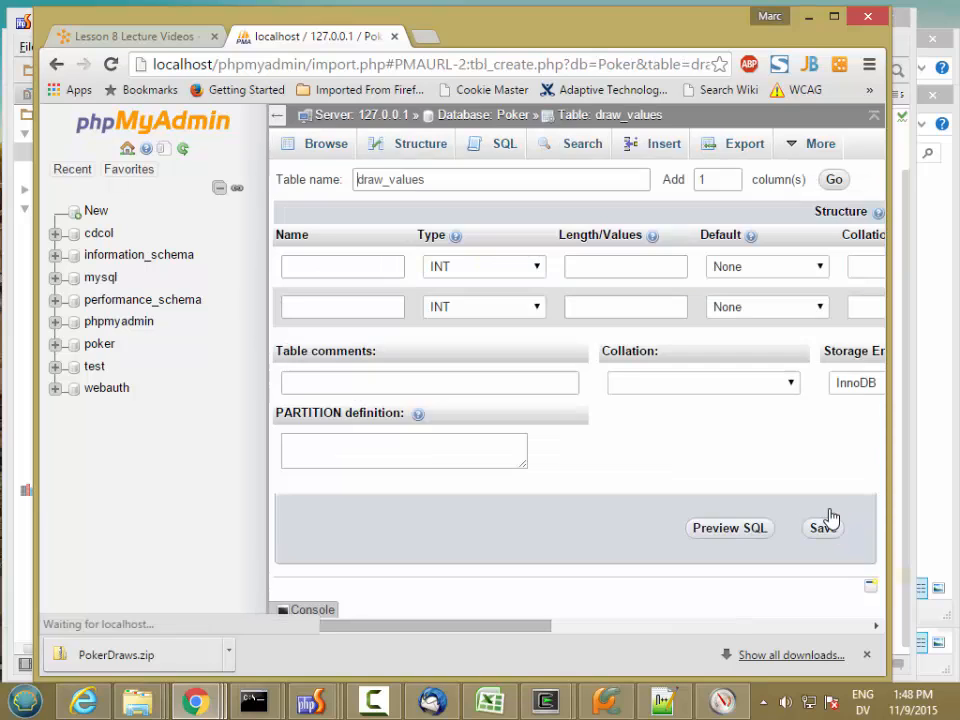
# Step: Name the two draw_values columns grouped_hand and expected_return
pyautogui.click(323, 268)
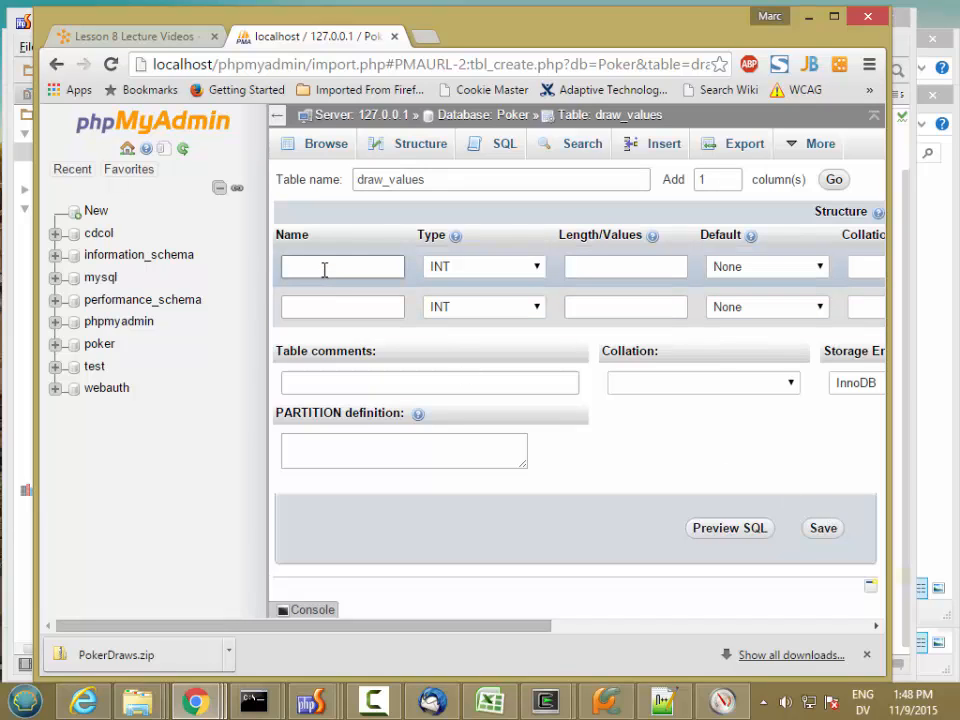
pyautogui.write('grouped_hand')
pyautogui.press('Tab')
pyautogui.press('Tab')
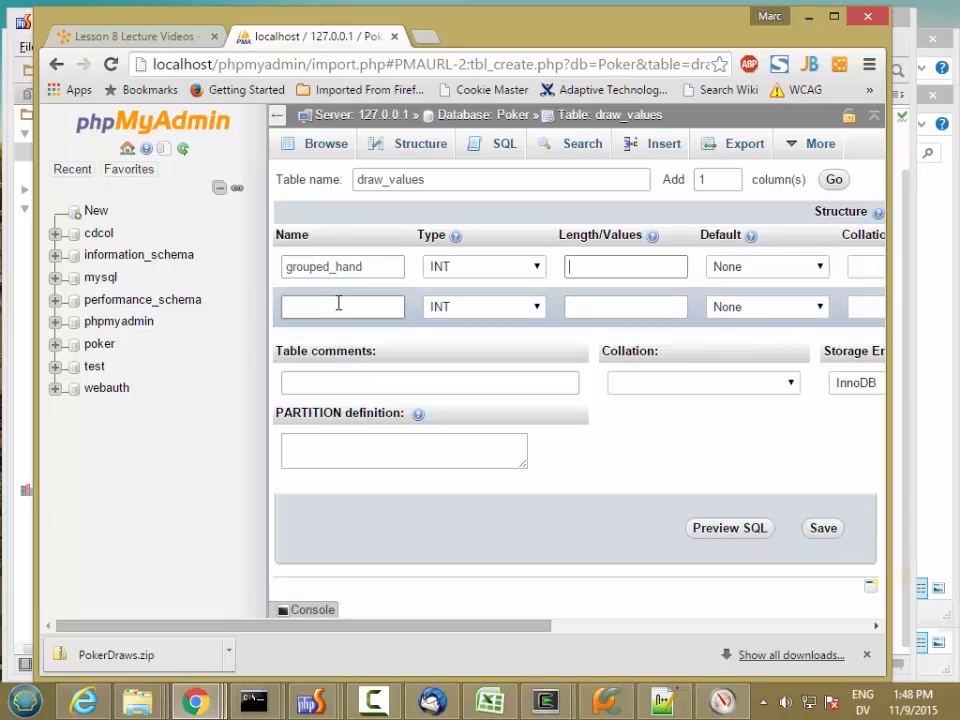
pyautogui.click(338, 303)
pyautogui.write('ex')
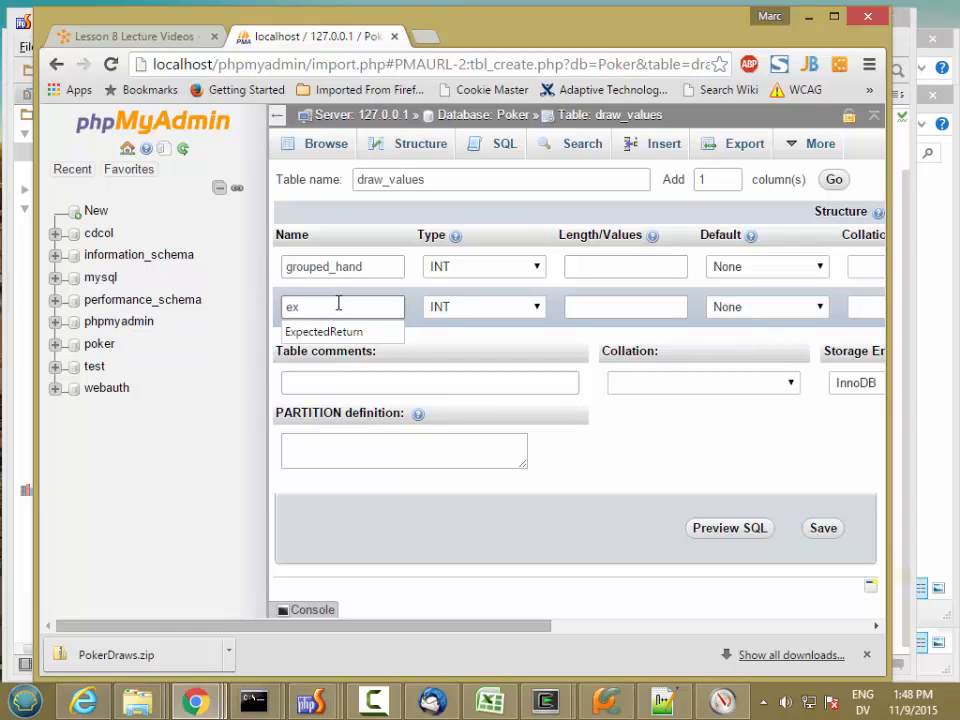
pyautogui.write('pected_return')
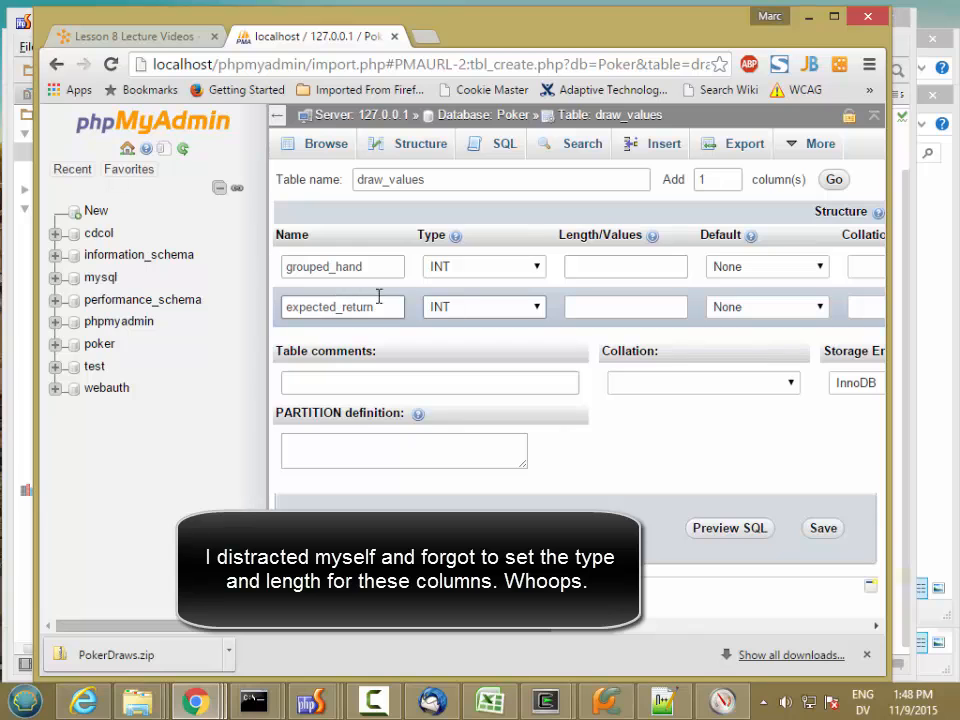
pyautogui.press('Tab')
# Step: Download PokerDraws.zip from the Lesson 8 Lecture Videos page and switch to the Downloads folder in File Explorer
pyautogui.click(118, 37)
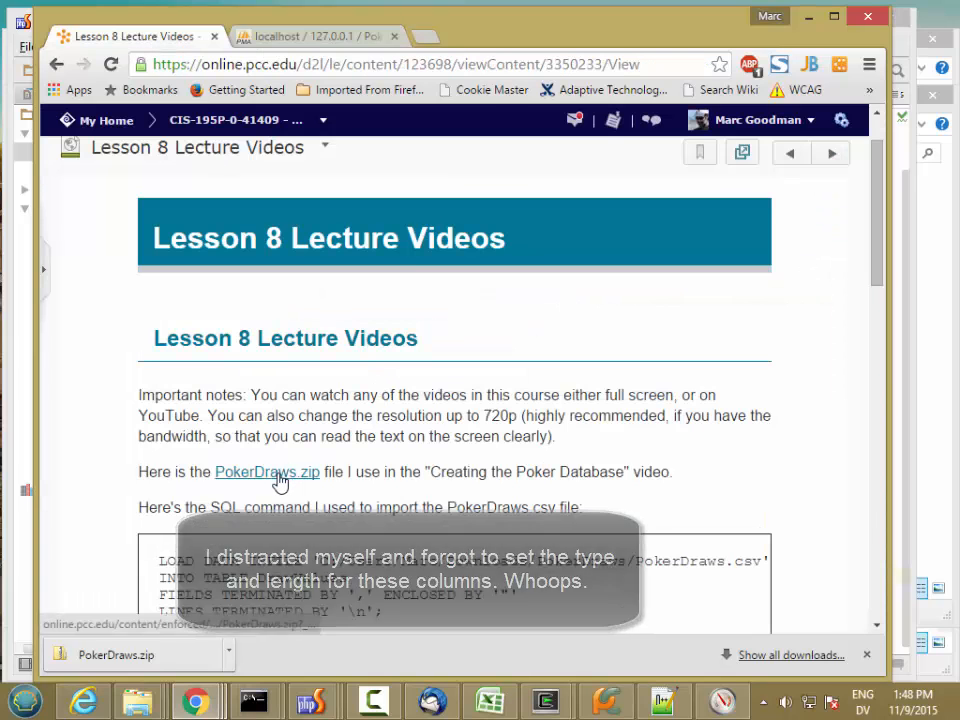
pyautogui.click(268, 472)
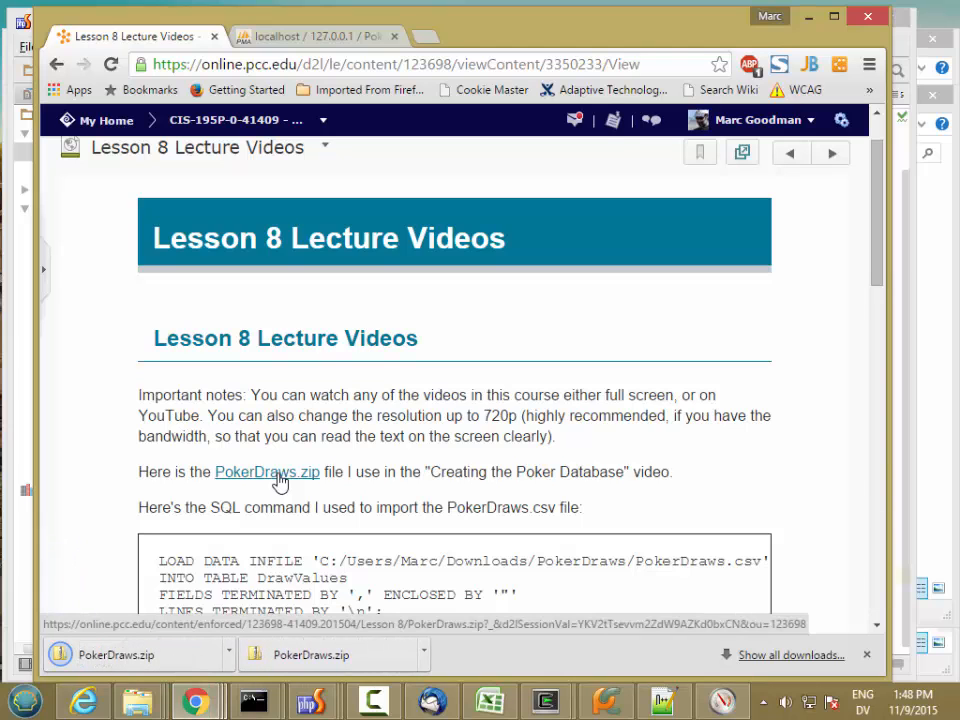
pyautogui.click(135, 708)
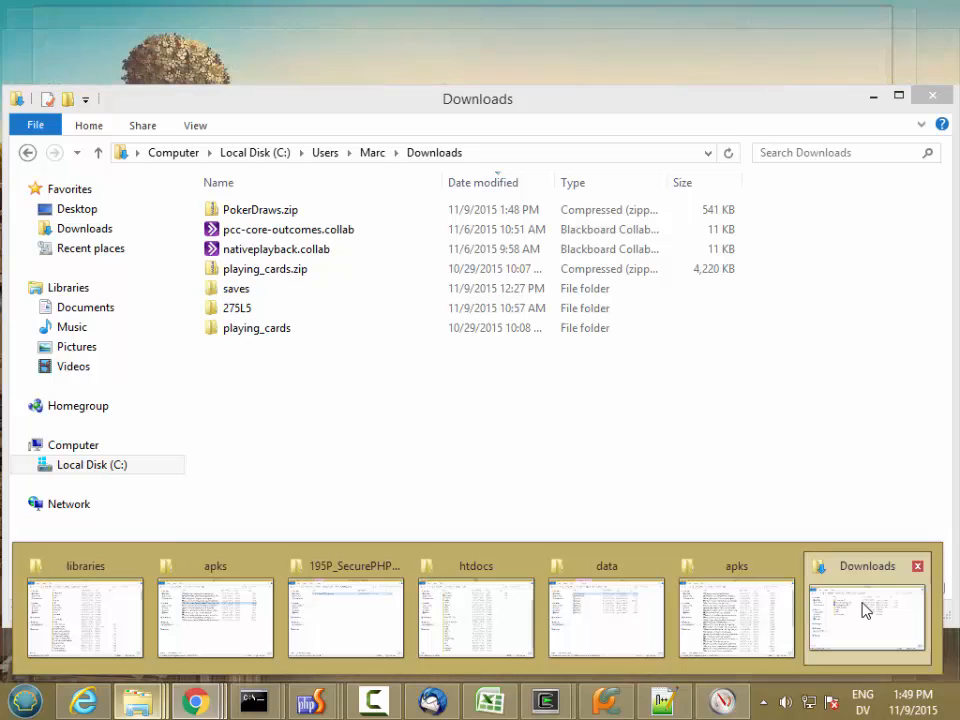
pyautogui.click(863, 611)
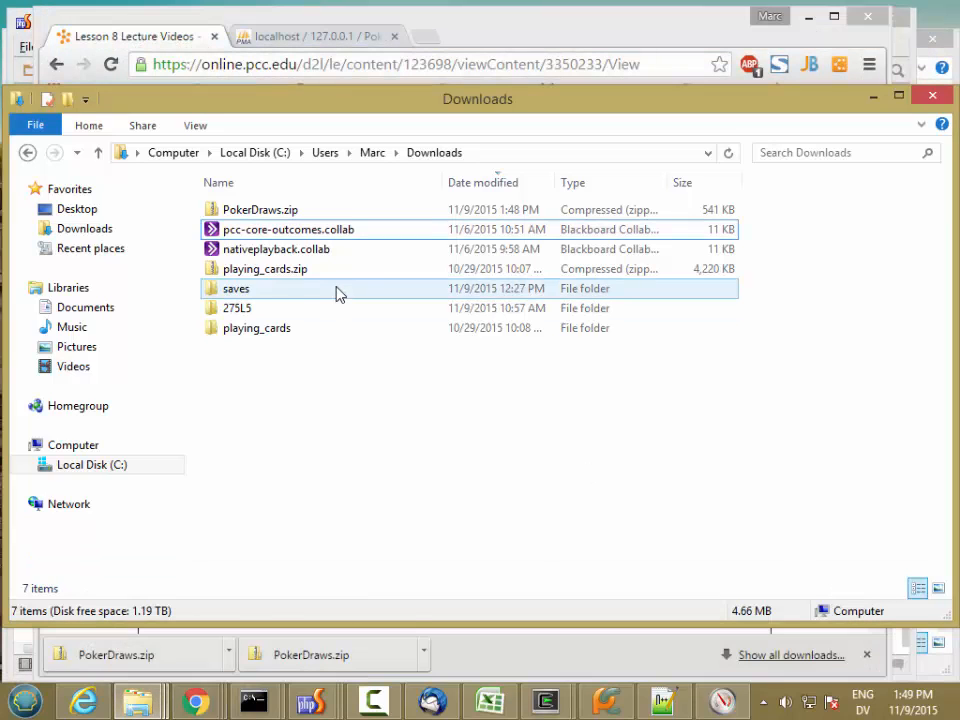
# Step: Extract PokerDraws.zip into a PokerDraws folder inside Downloads
pyautogui.click(266, 211)
pyautogui.rightClick(266, 216)
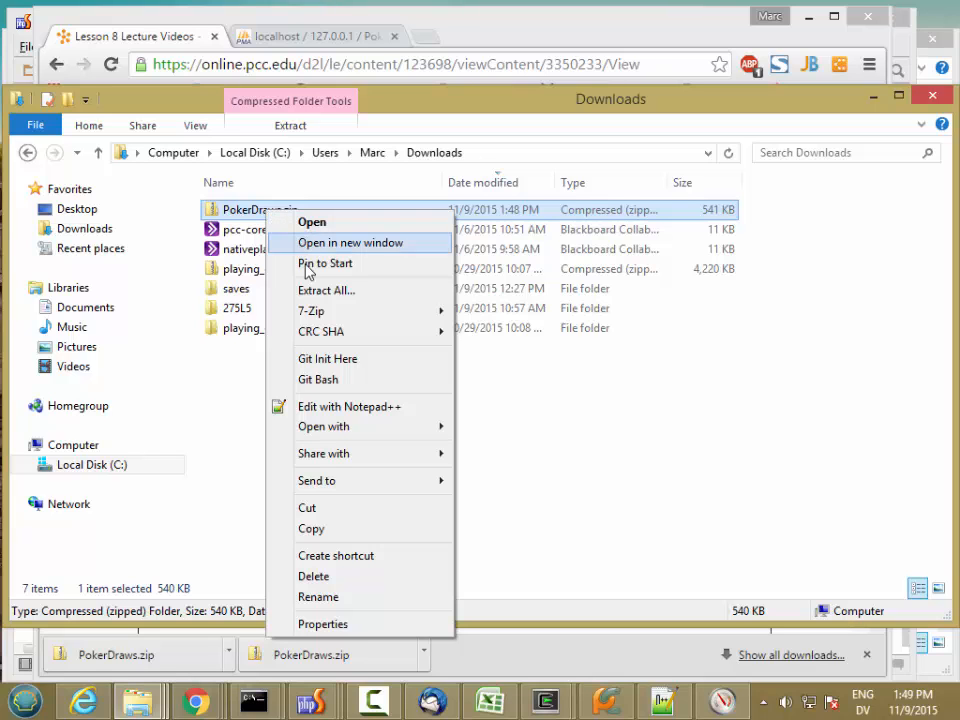
pyautogui.click(325, 291)
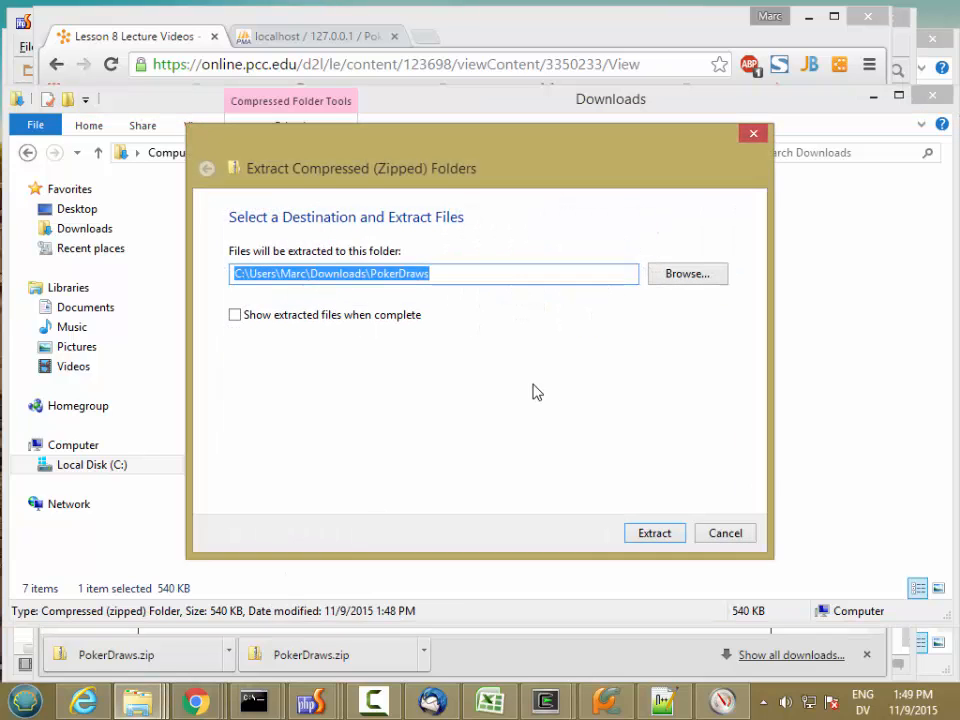
pyautogui.click(652, 528)
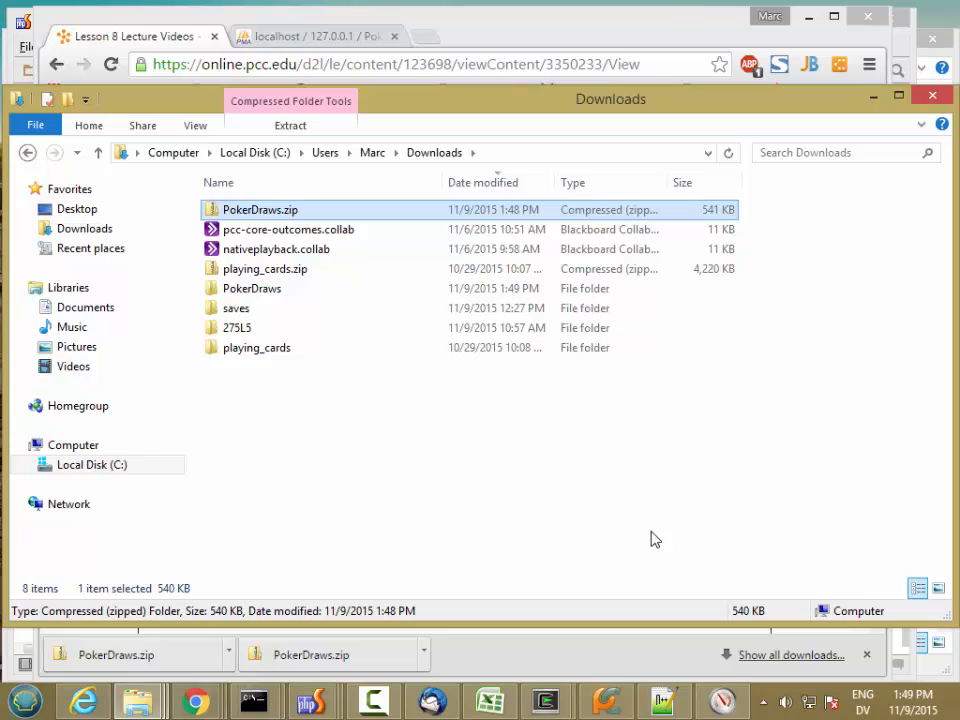
# Step: Open PokerDraws.csv from the extracted PokerDraws folder in Notepad++ to examine its records
pyautogui.doubleClick(239, 290)
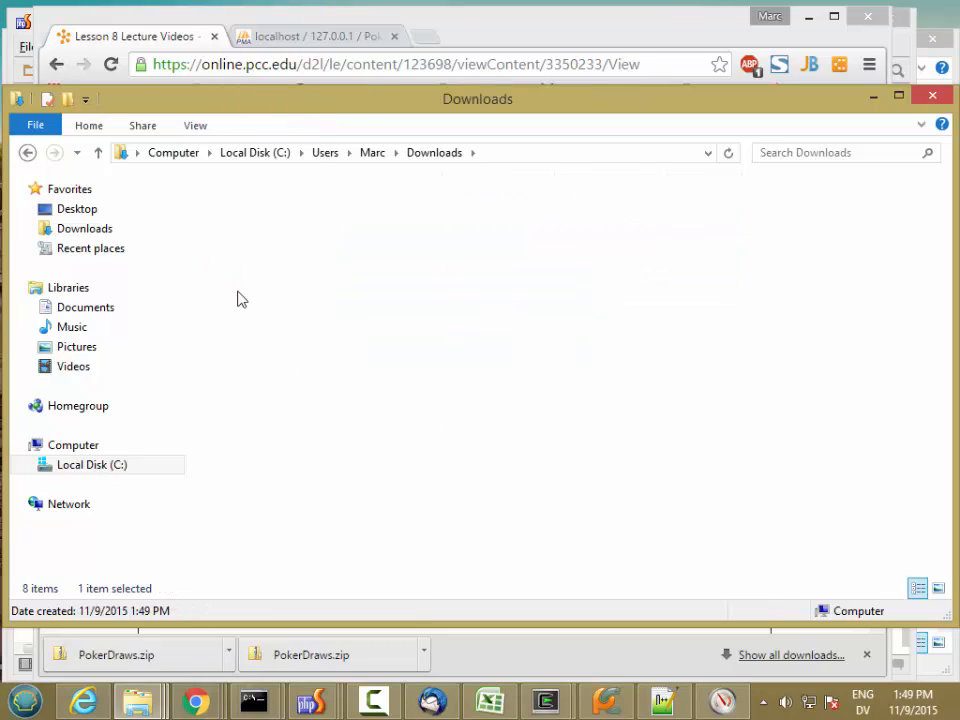
pyautogui.click(262, 216)
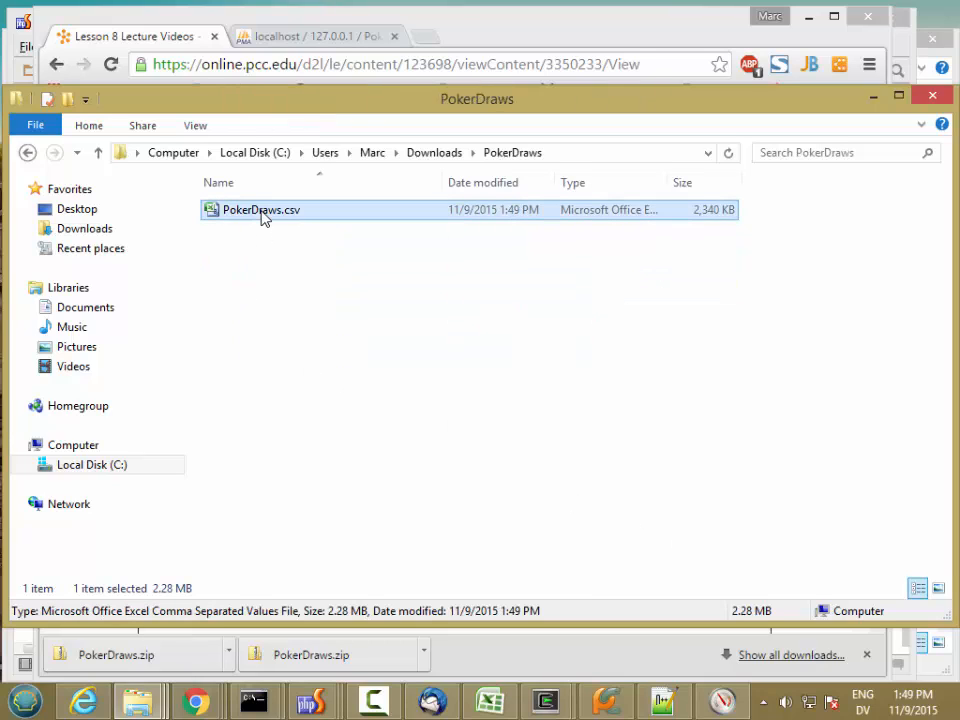
pyautogui.rightClick(264, 219)
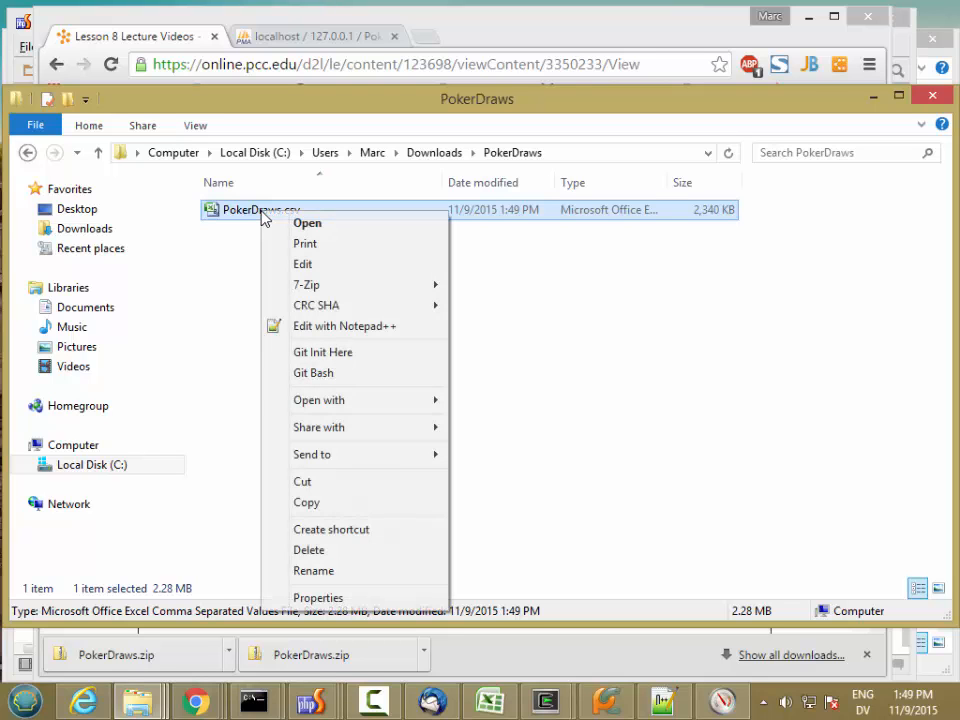
pyautogui.click(323, 330)
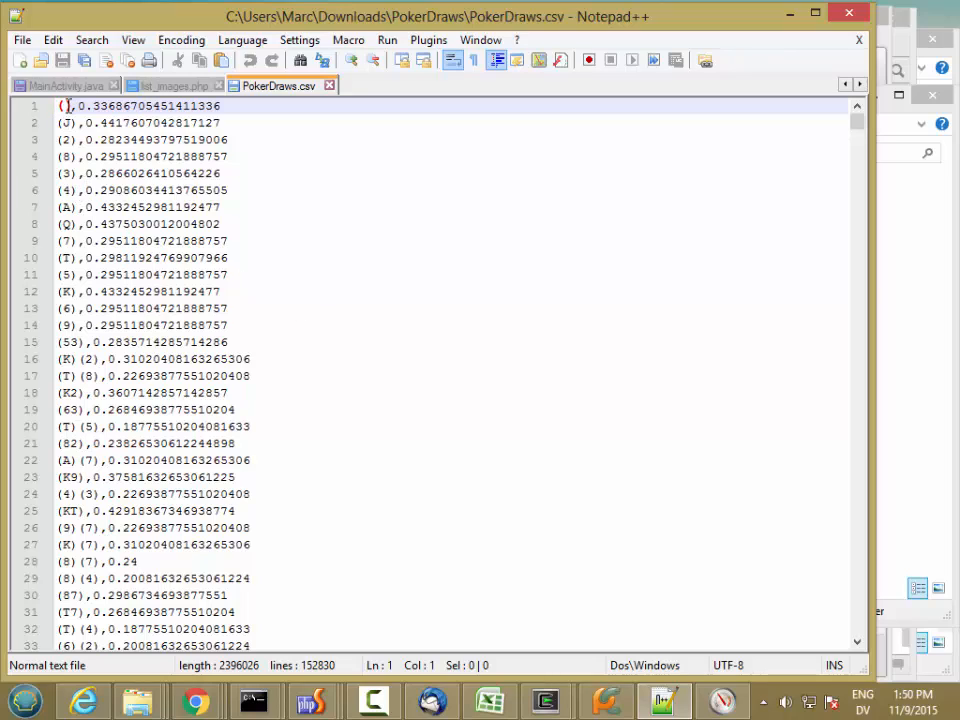
# Step: Examine how the empty-hand record on line 1 and the single-king record on line 12 pair a grouped hand with its value
pyautogui.moveTo(59, 105); pyautogui.dragTo(74, 106)
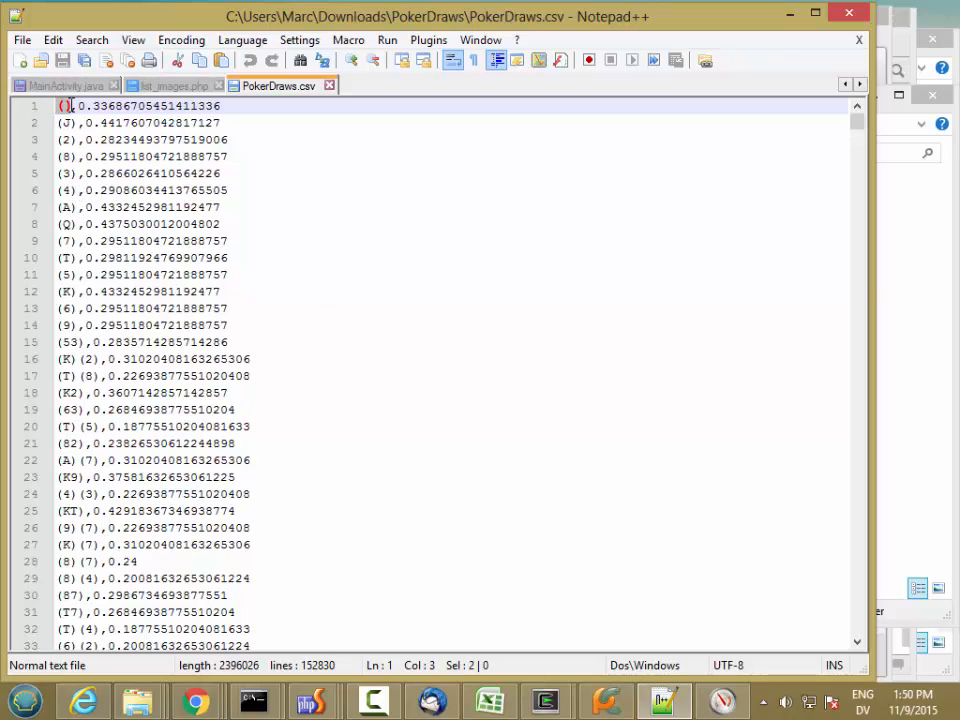
pyautogui.doubleClick(77, 106)
pyautogui.moveTo(77, 106); pyautogui.dragTo(143, 108)
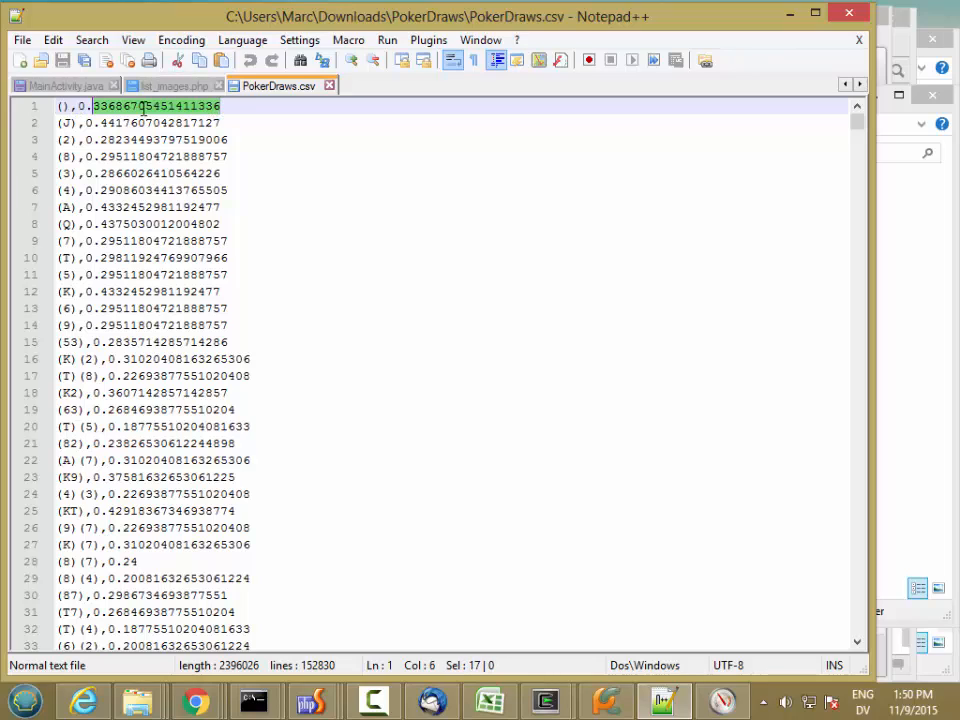
pyautogui.click(85, 110)
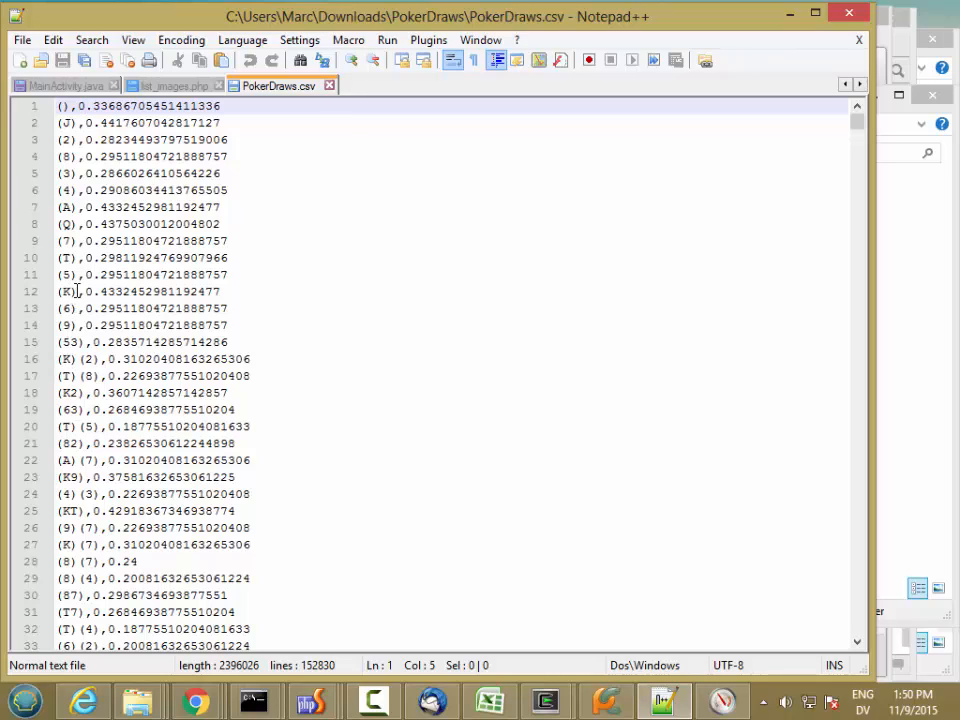
pyautogui.moveTo(77, 291); pyautogui.dragTo(55, 291)
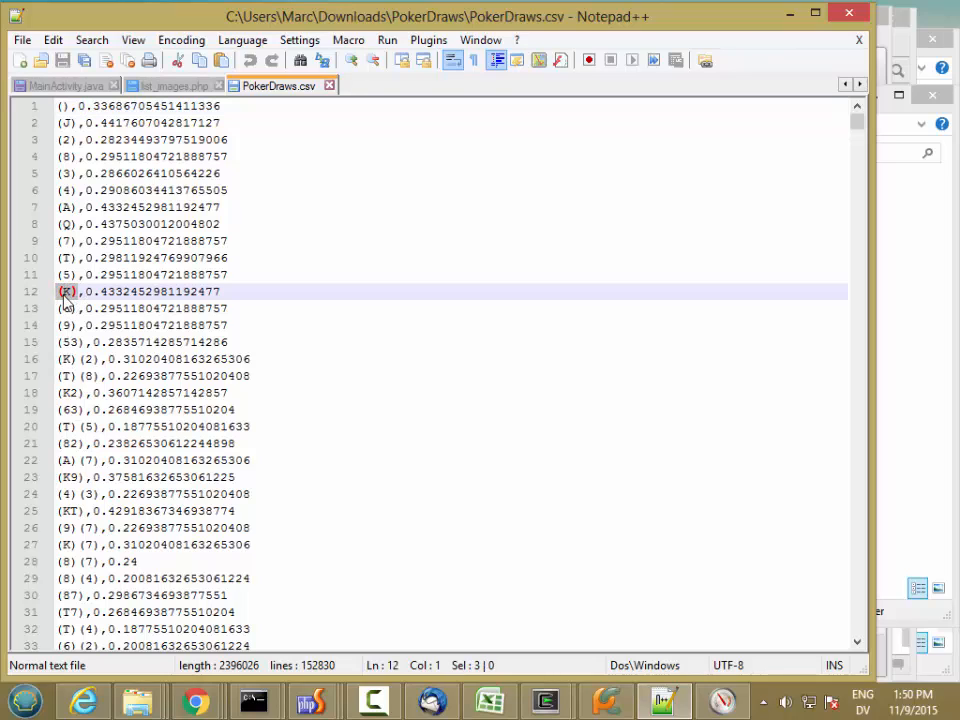
pyautogui.moveTo(85, 291); pyautogui.dragTo(227, 291)
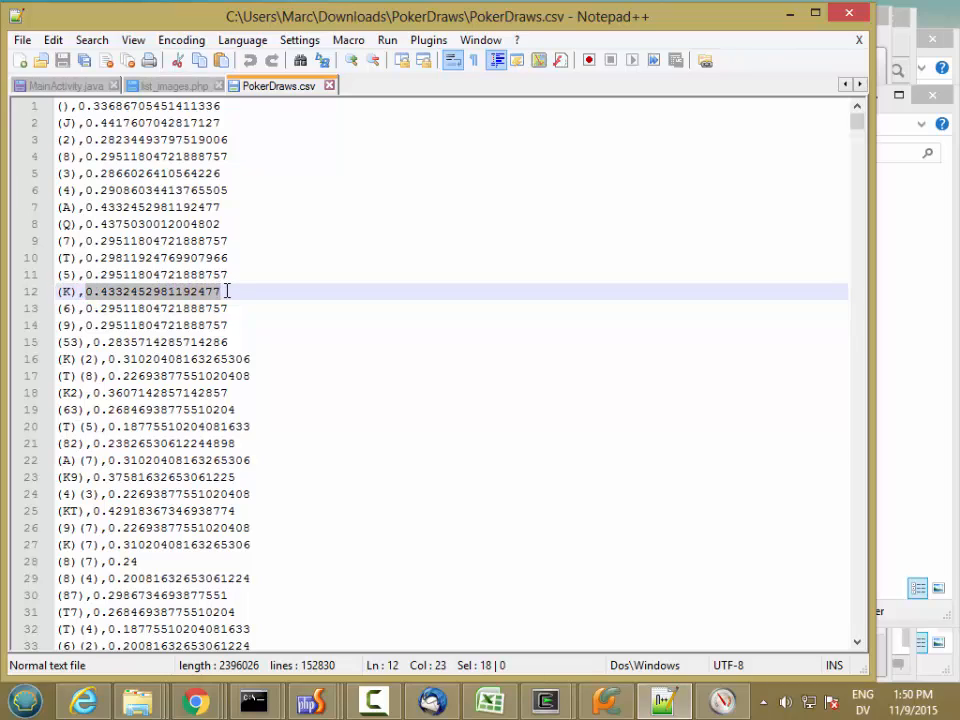
pyautogui.click(76, 295)
pyautogui.moveTo(84, 295); pyautogui.dragTo(56, 295)
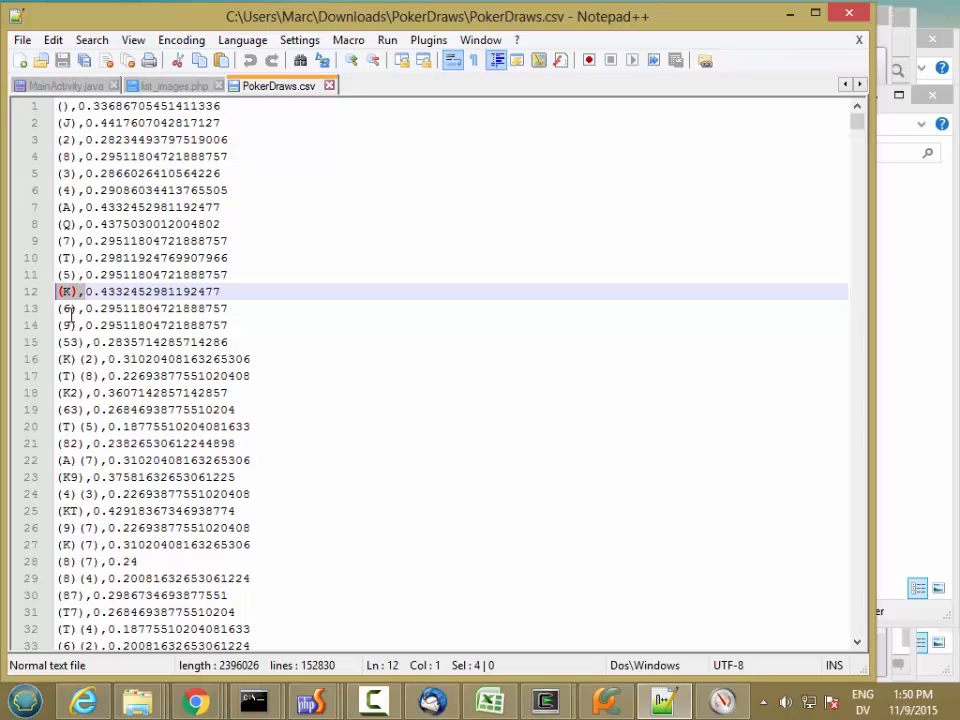
pyautogui.press('Right')
pyautogui.press('Right')
# Step: Examine the suit grouping of the two-card hands on lines 15 and 16 of PokerDraws.csv
pyautogui.moveTo(84, 342); pyautogui.dragTo(72, 347)
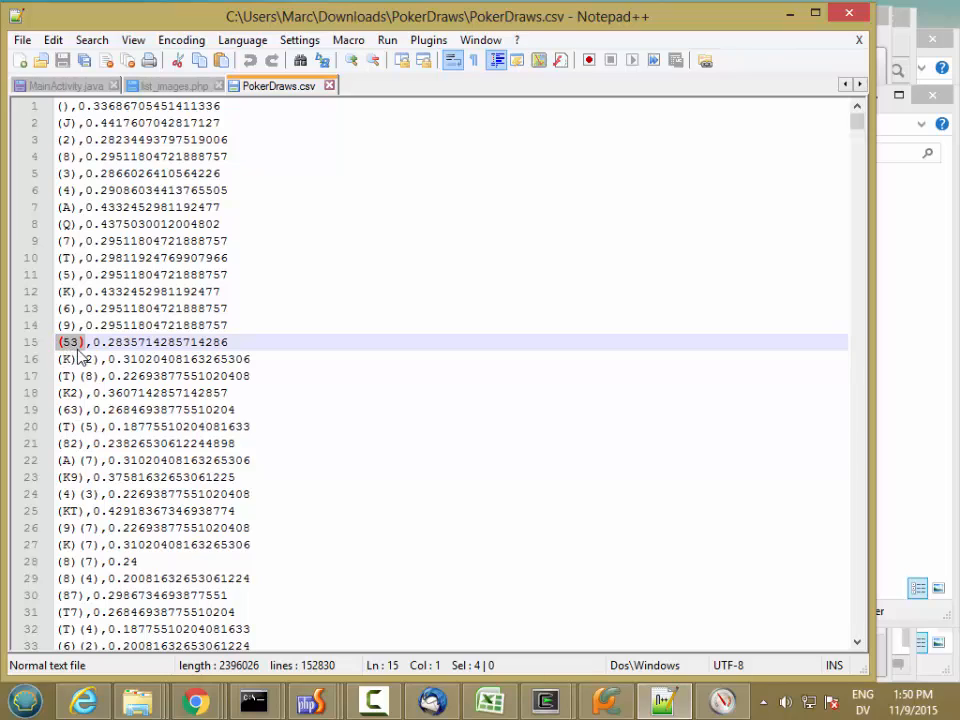
pyautogui.click(88, 345)
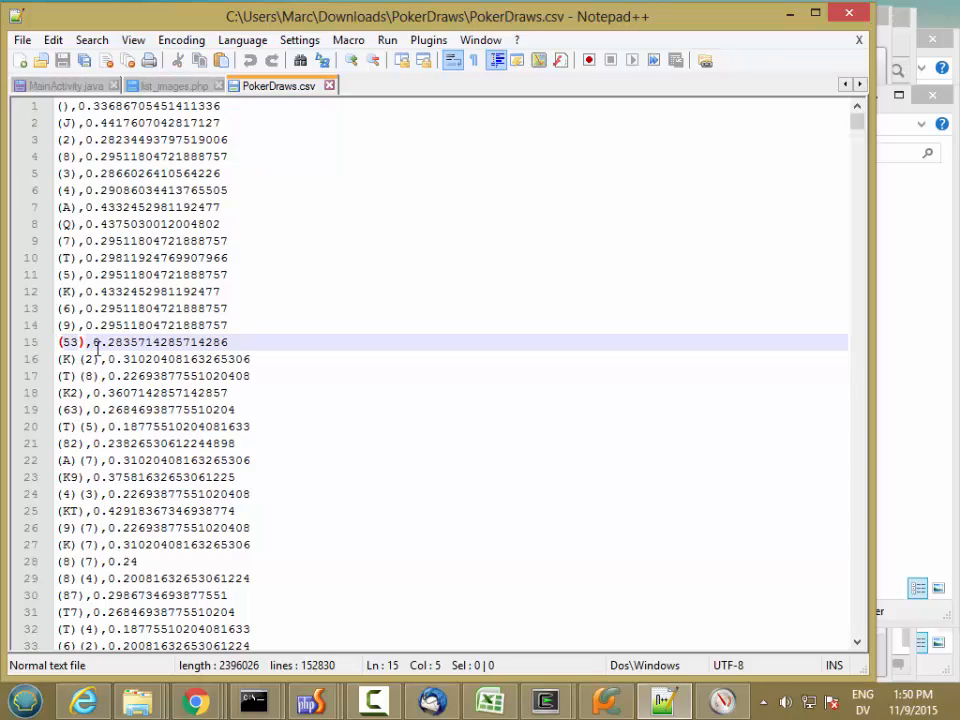
pyautogui.moveTo(100, 362); pyautogui.dragTo(57, 359)
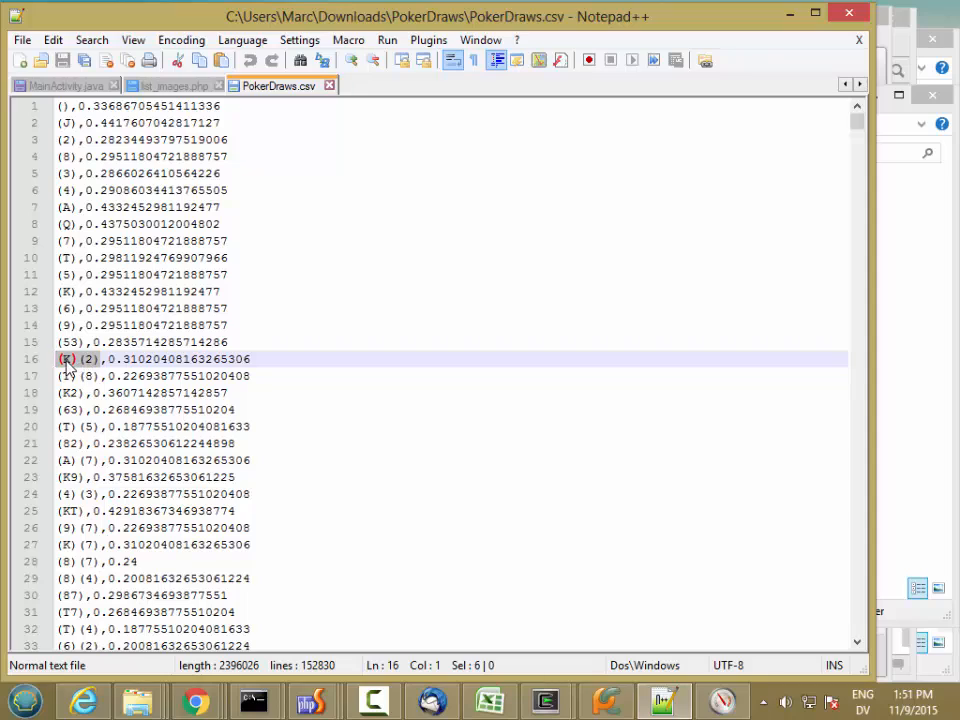
pyautogui.doubleClick(66, 360)
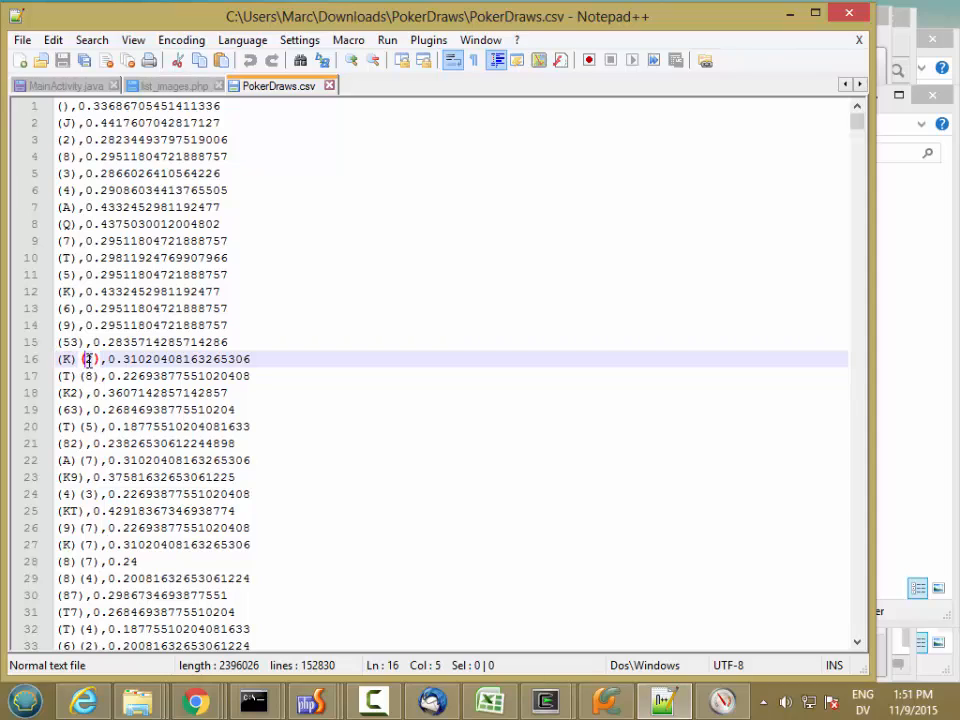
pyautogui.doubleClick(88, 359)
# Step: Examine the five-card hand records at the end of PokerDraws.csv, especially the final hand and the (QJ)(QJ)(J) record
pyautogui.moveTo(857, 120); pyautogui.dragTo(876, 672)
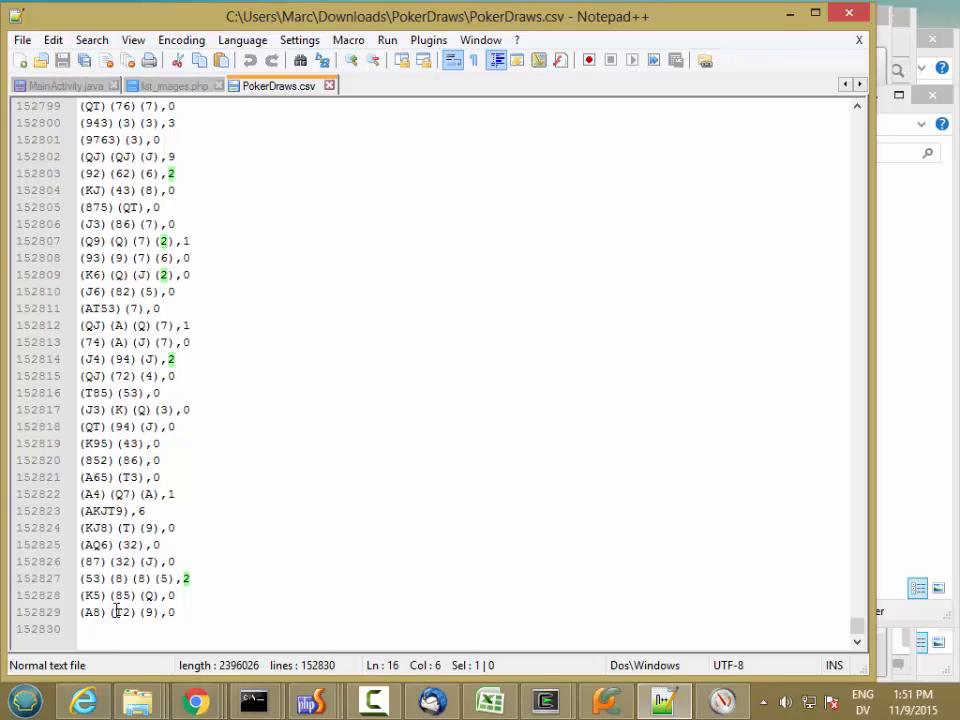
pyautogui.moveTo(80, 613); pyautogui.dragTo(156, 618)
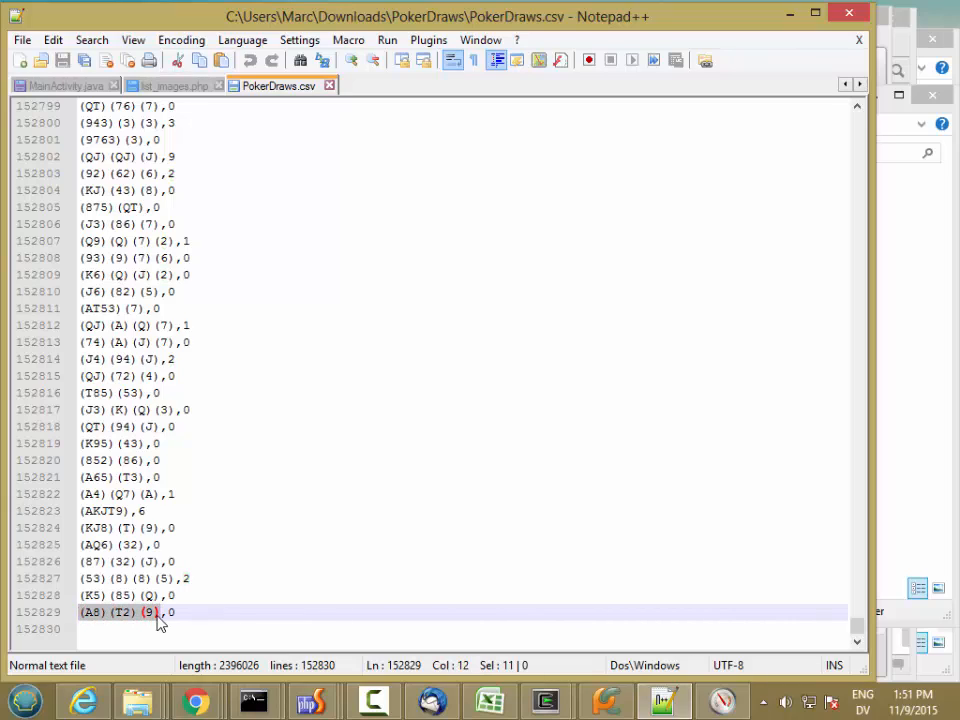
pyautogui.click(151, 618)
pyautogui.doubleClick(90, 613)
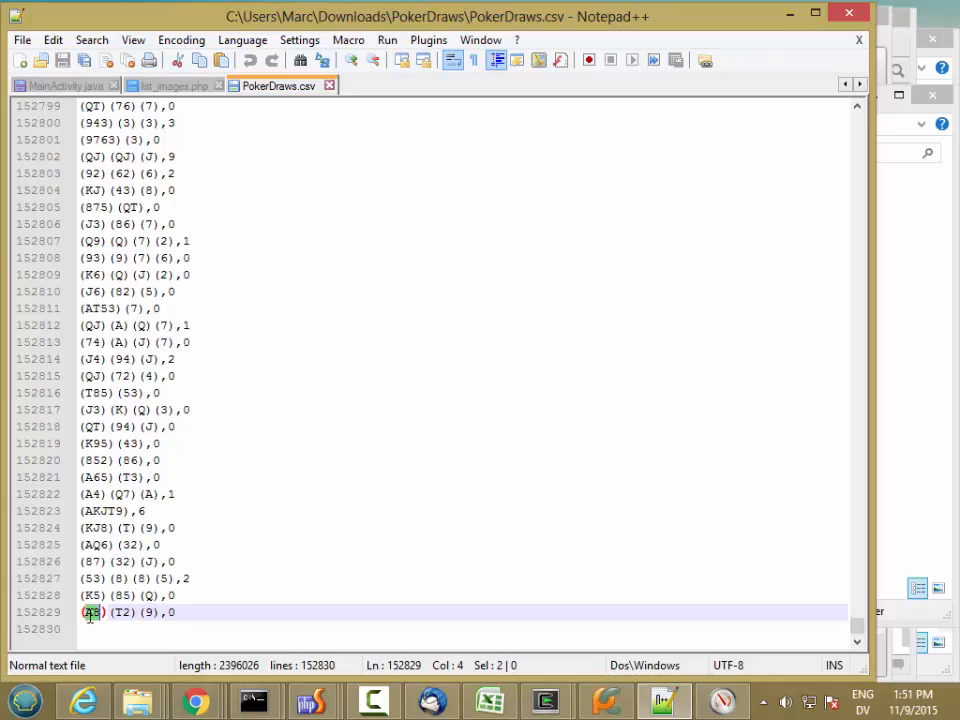
pyautogui.doubleClick(121, 613)
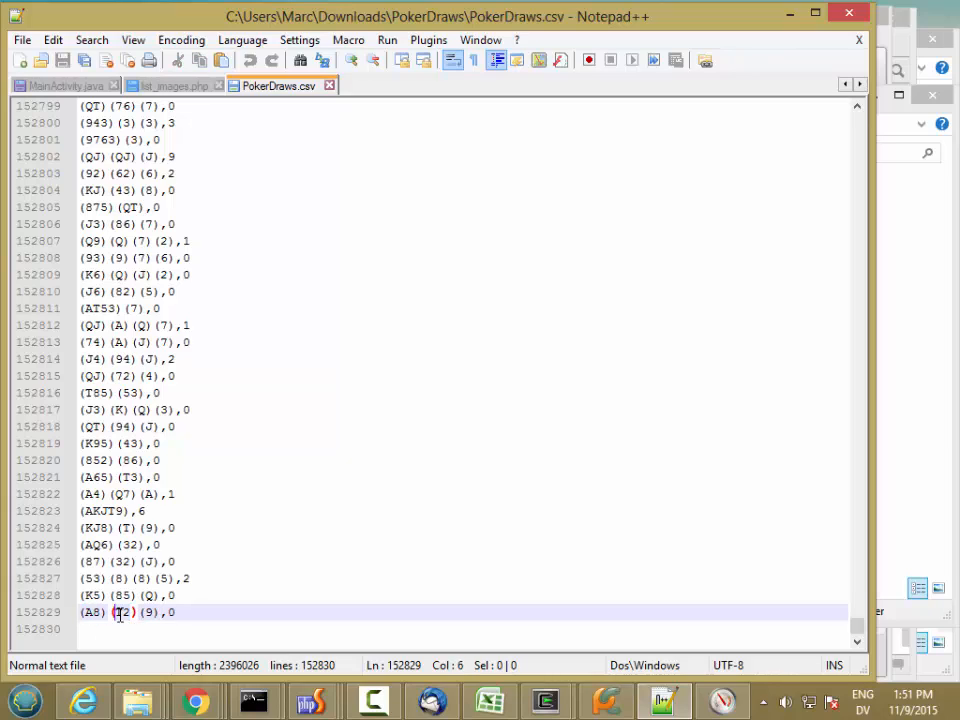
pyautogui.doubleClick(146, 612)
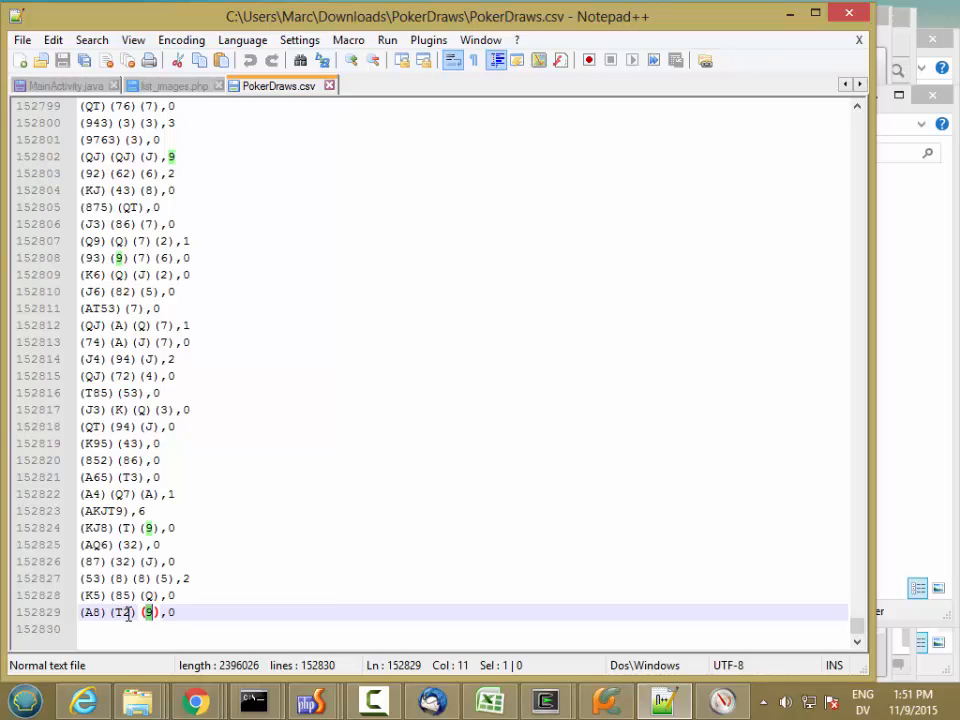
pyautogui.doubleClick(127, 613)
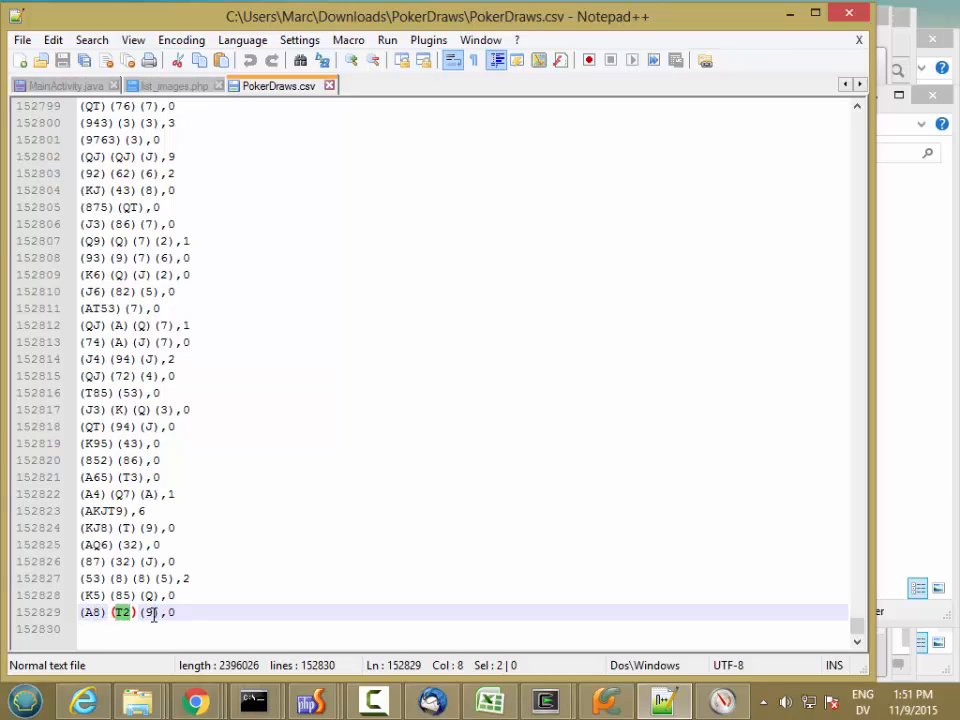
pyautogui.doubleClick(88, 611)
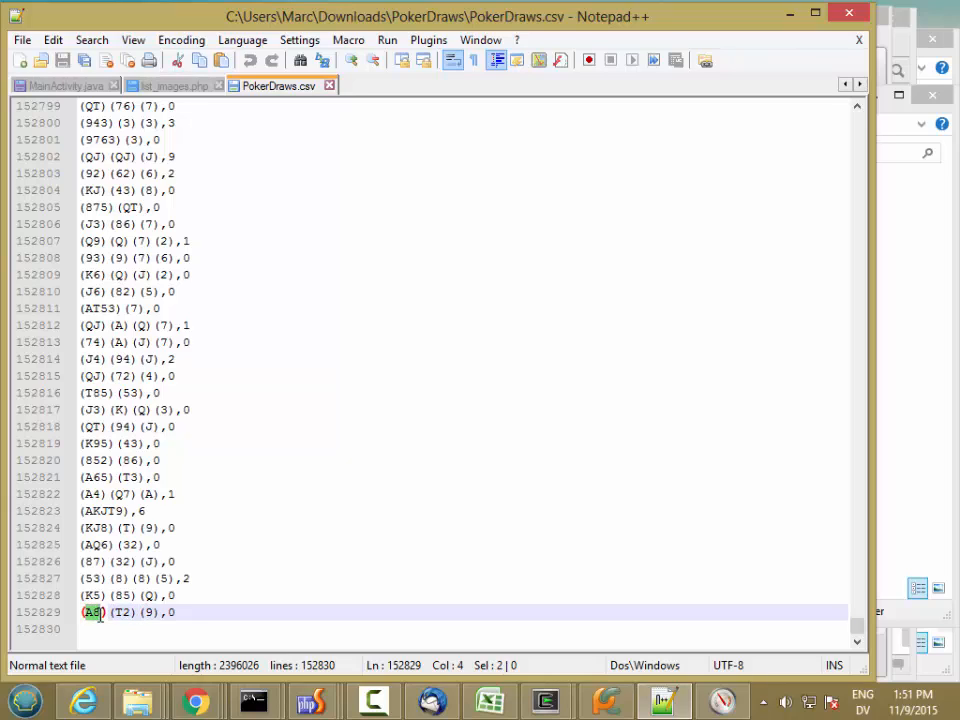
pyautogui.doubleClick(120, 612)
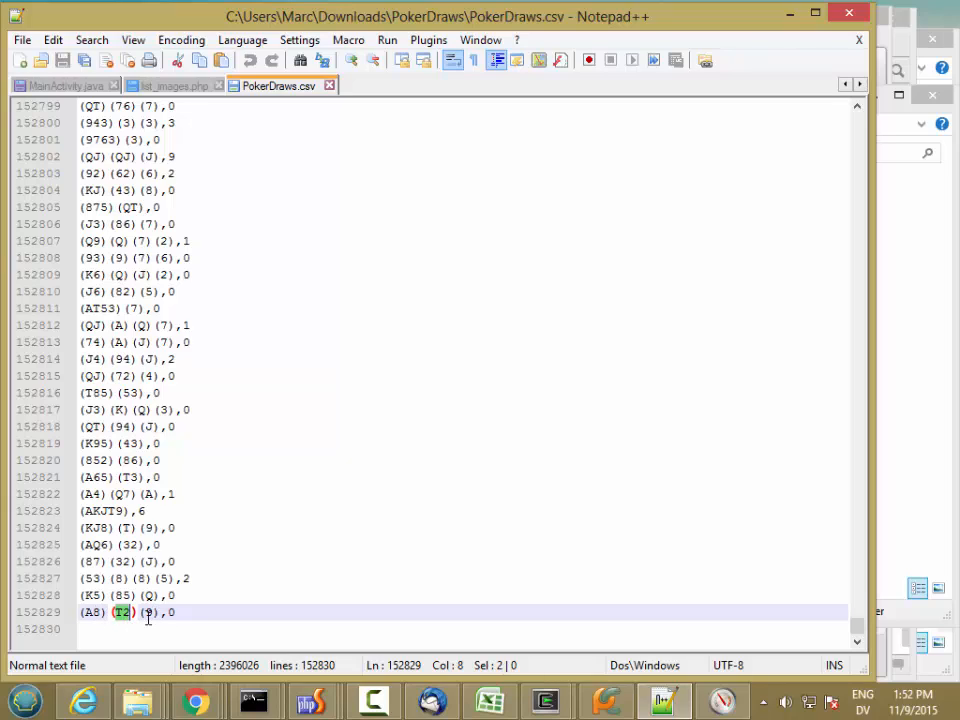
pyautogui.moveTo(160, 612); pyautogui.dragTo(77, 615)
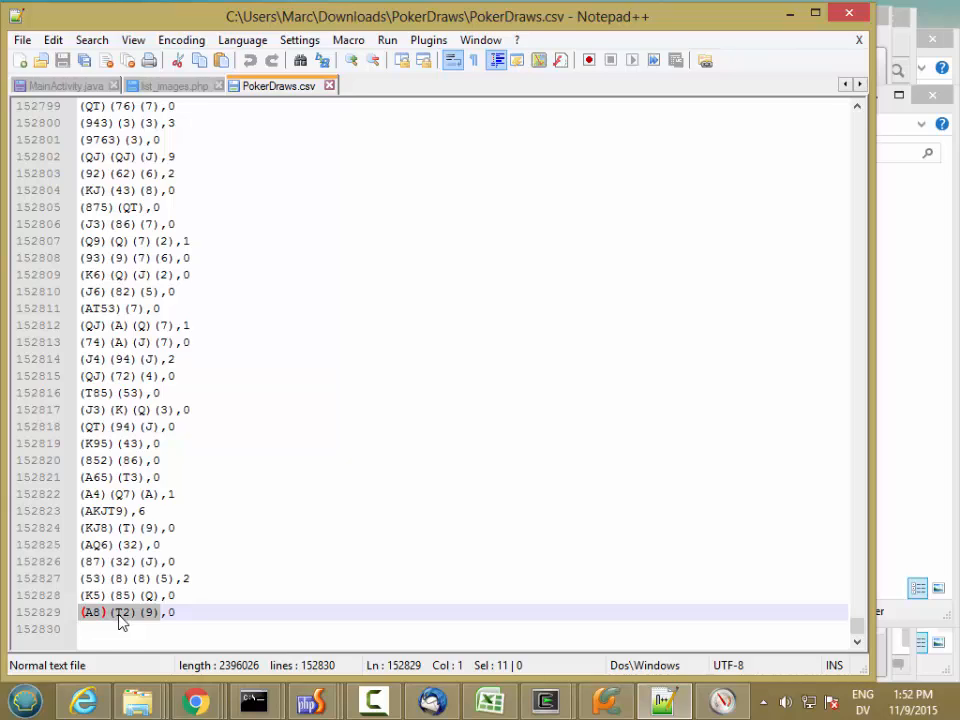
pyautogui.moveTo(177, 157); pyautogui.dragTo(58, 157)
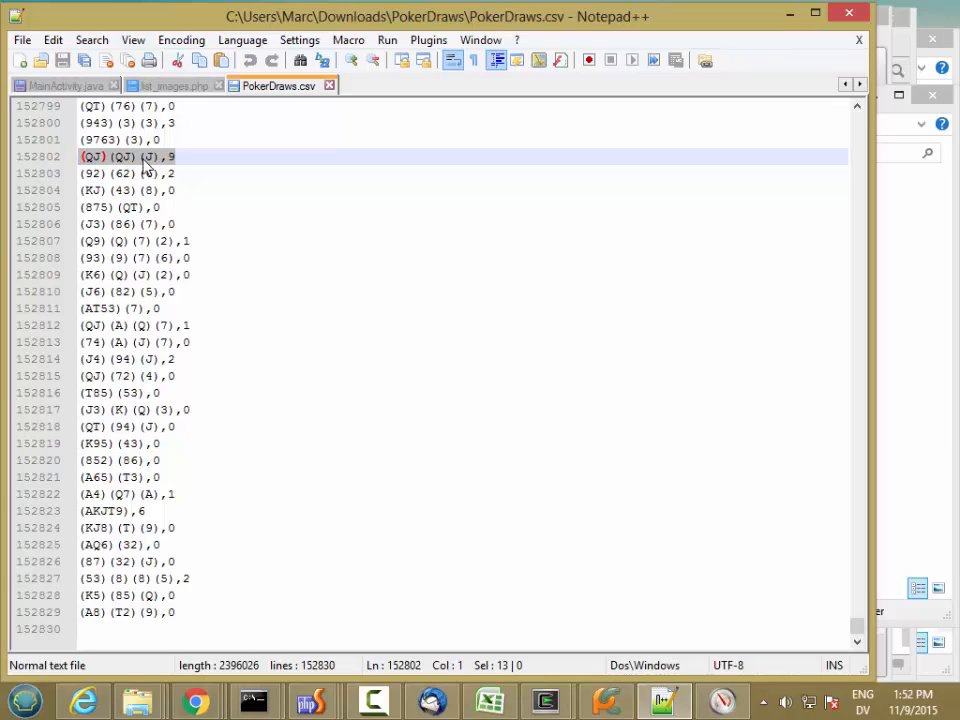
pyautogui.click(175, 156)
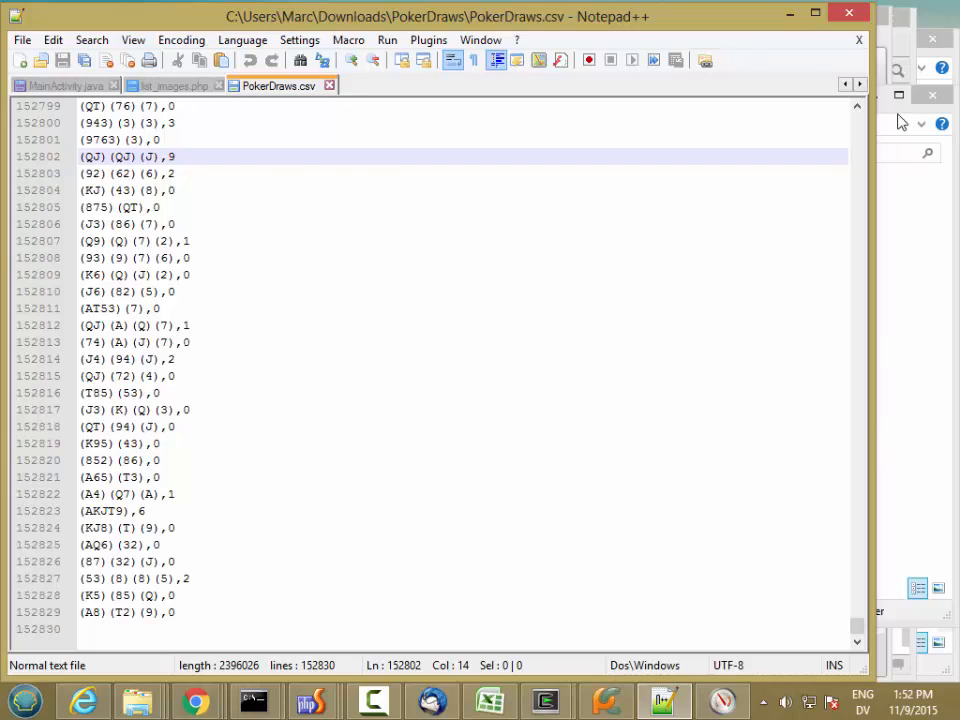
# Step: Switch to Chrome and return to the draw_values table creation form in phpMyAdmin
pyautogui.click(889, 79)
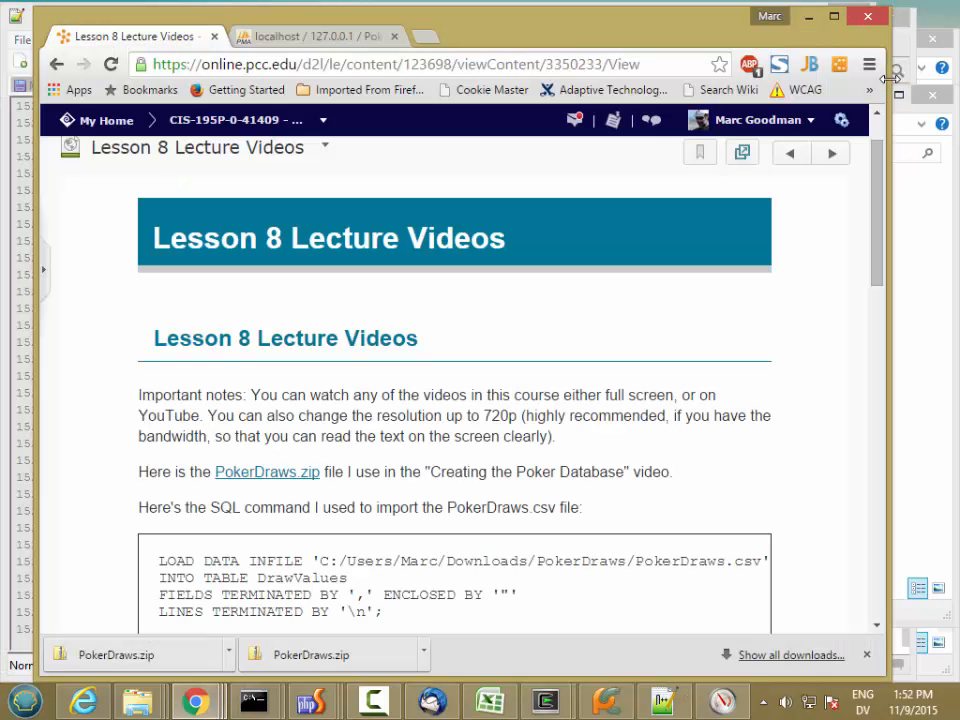
pyautogui.click(296, 38)
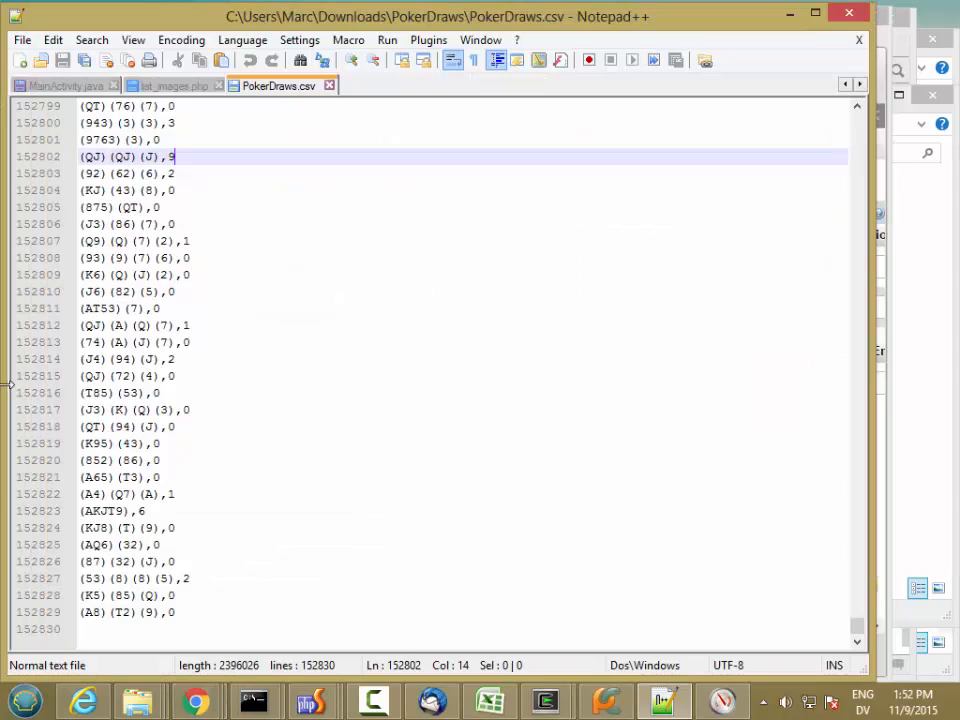
pyautogui.click(28, 288)
pyautogui.click(887, 298)
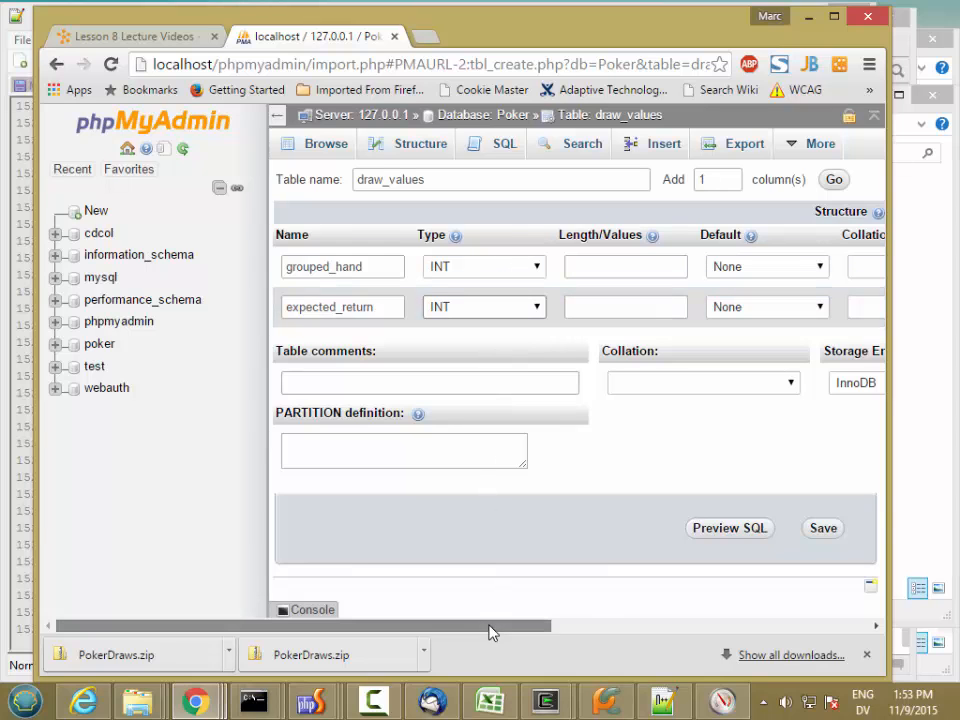
# Step: Check the index options for grouped_hand, then save the draw_values table with both columns as INT and no index
pyautogui.moveTo(491, 628); pyautogui.dragTo(815, 622)
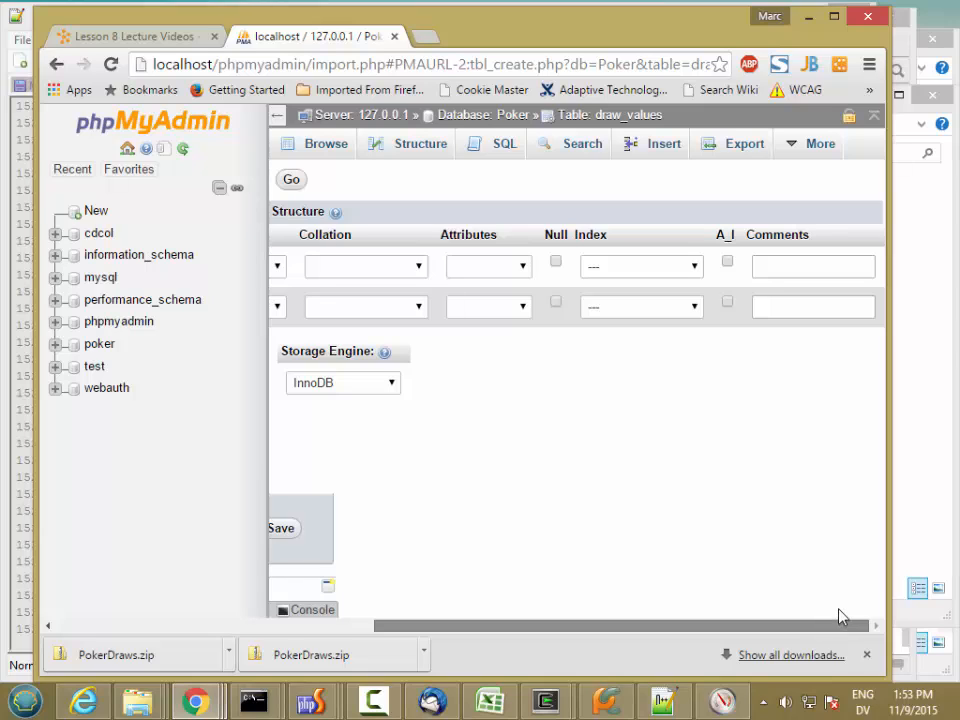
pyautogui.click(688, 266)
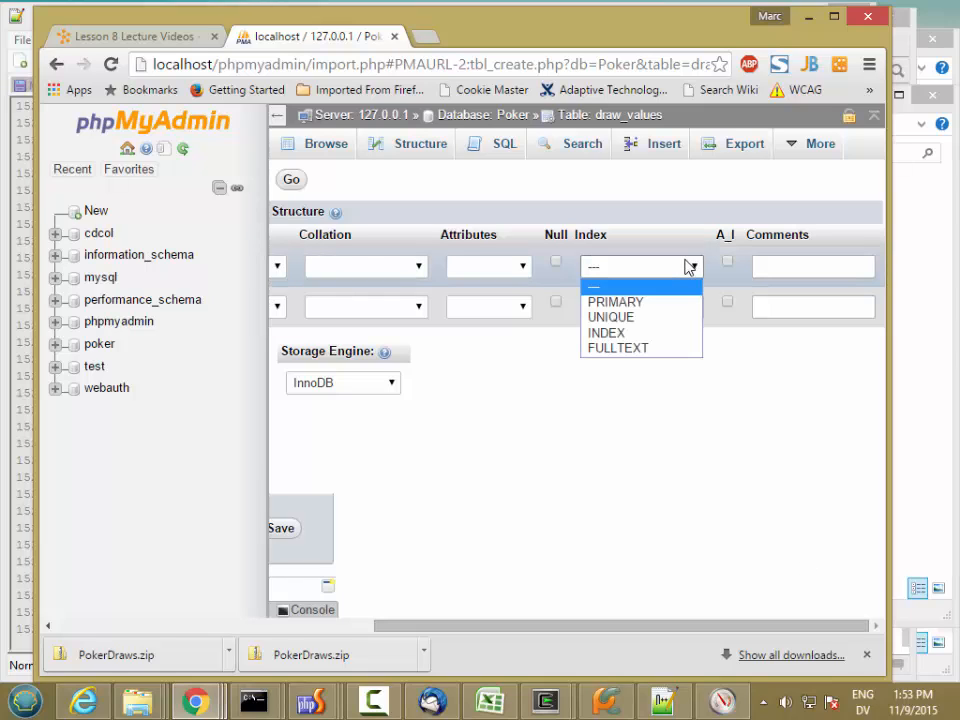
pyautogui.click(778, 449)
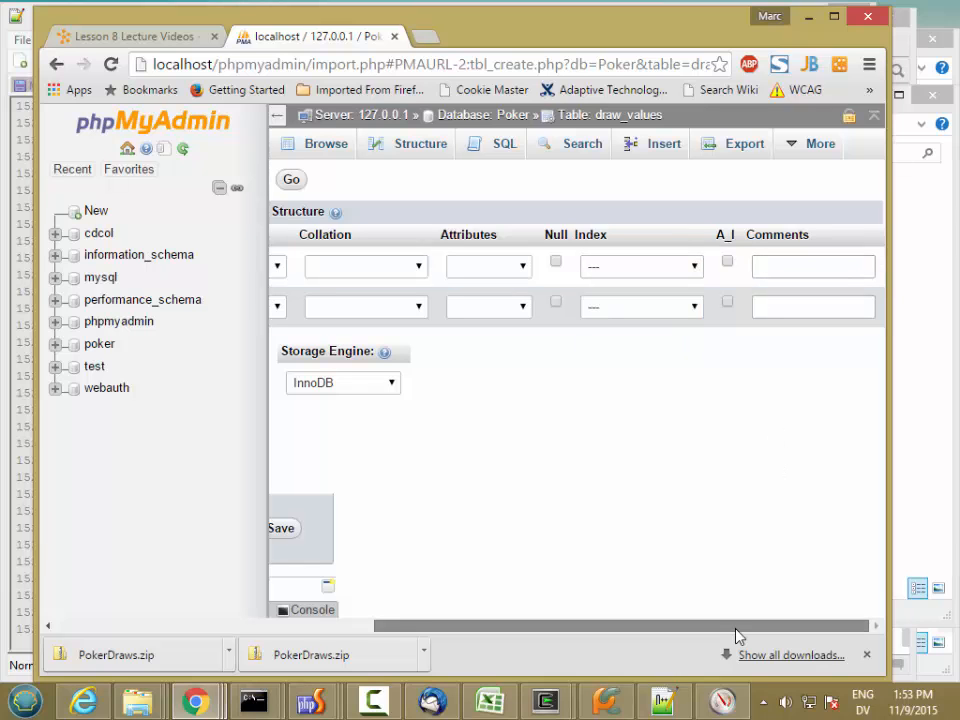
pyautogui.moveTo(737, 628); pyautogui.dragTo(407, 637)
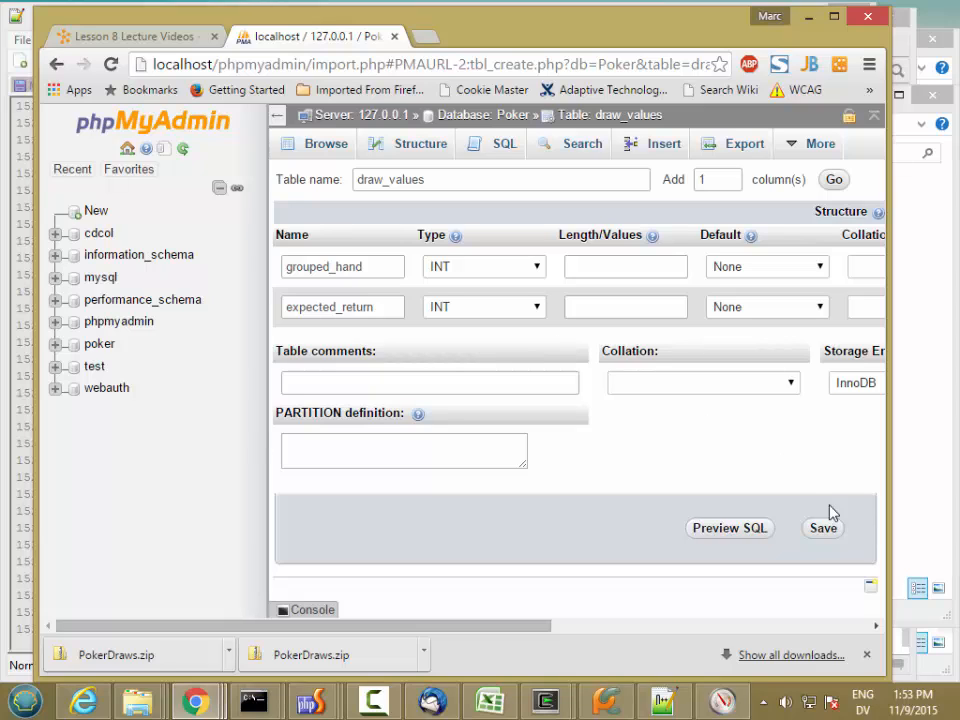
pyautogui.click(829, 532)
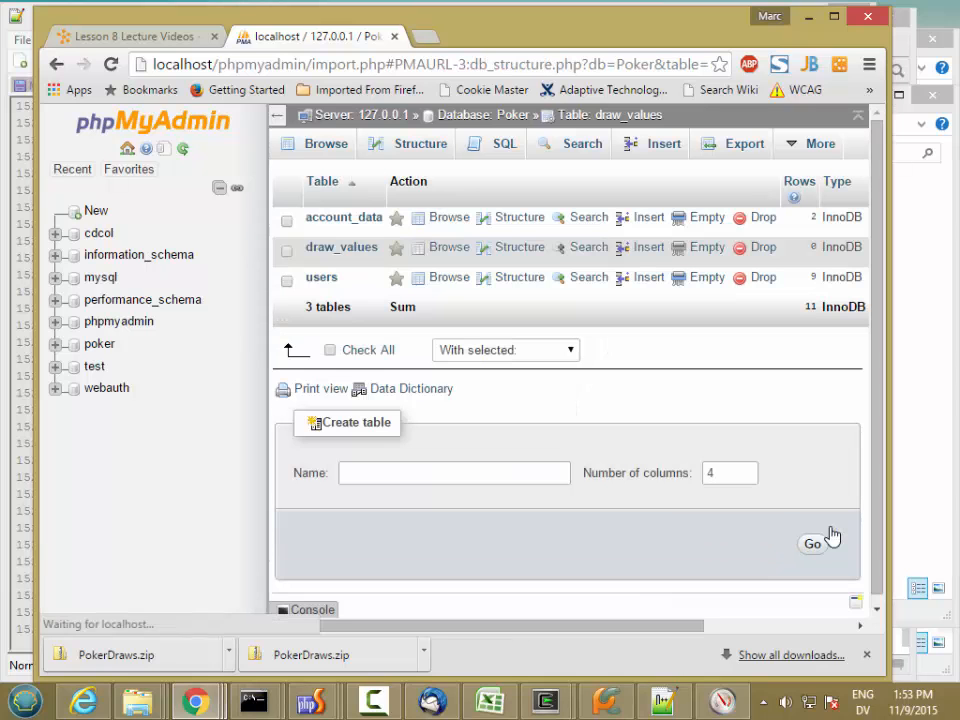
# Step: Open the SQL query editor for draw_values and copy in the LOAD DATA INFILE statement's text from the Lesson 8 Lecture Videos page to the clipboard
pyautogui.moveTo(795, 153)
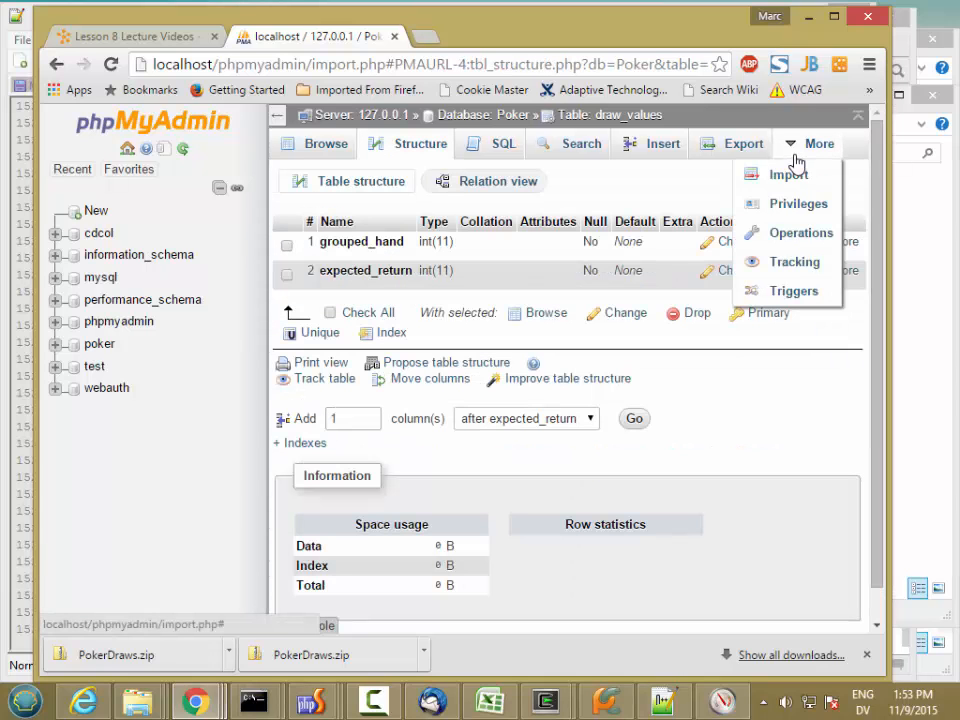
pyautogui.click(506, 151)
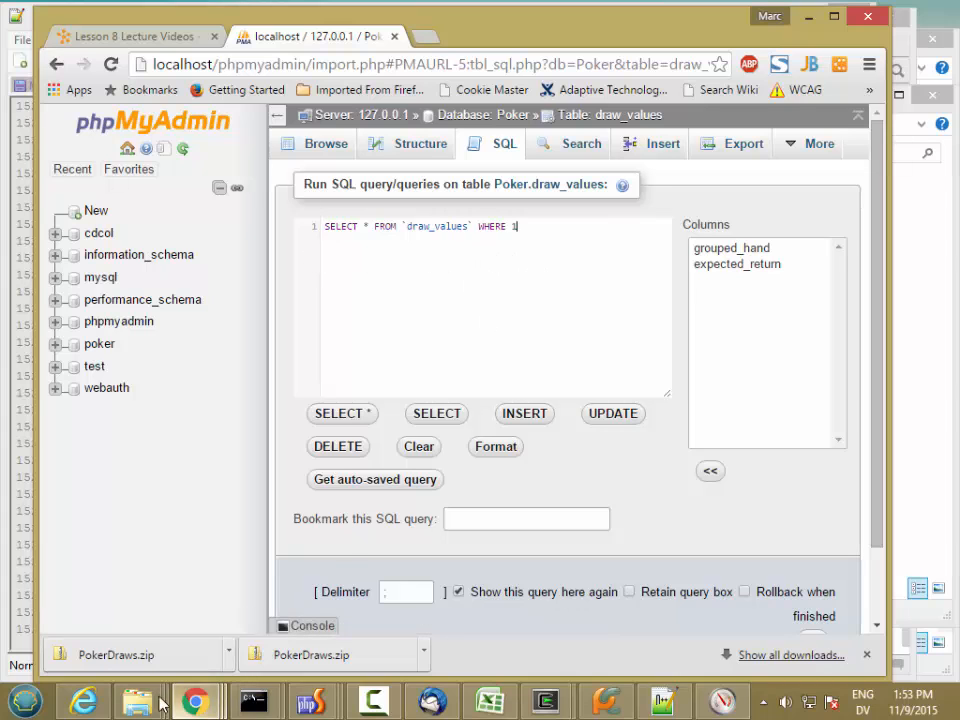
pyautogui.moveTo(218, 706)
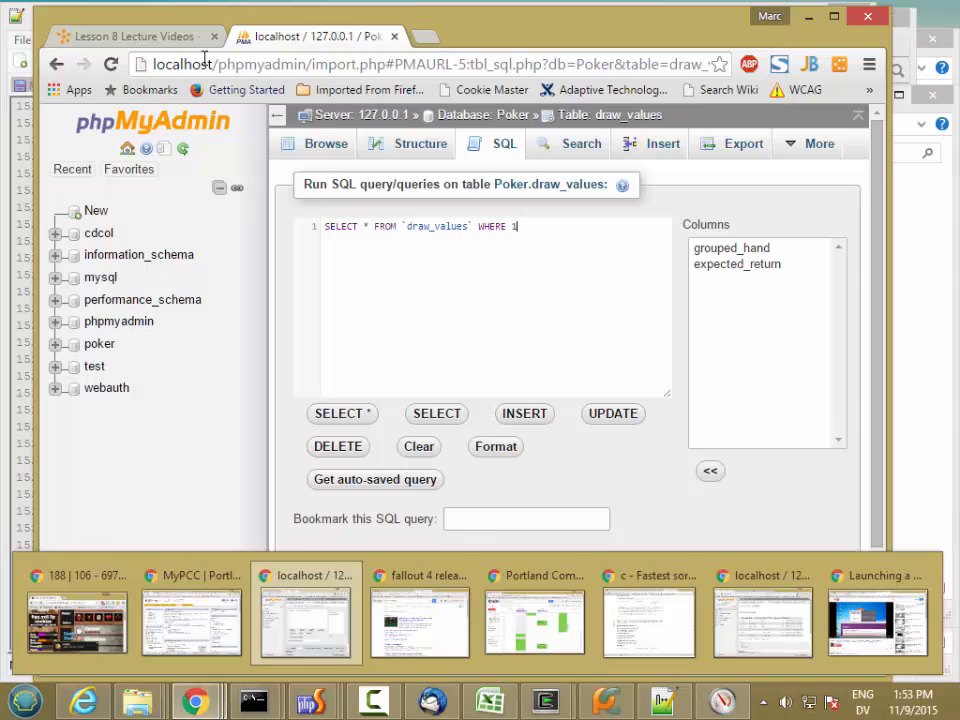
pyautogui.click(162, 40)
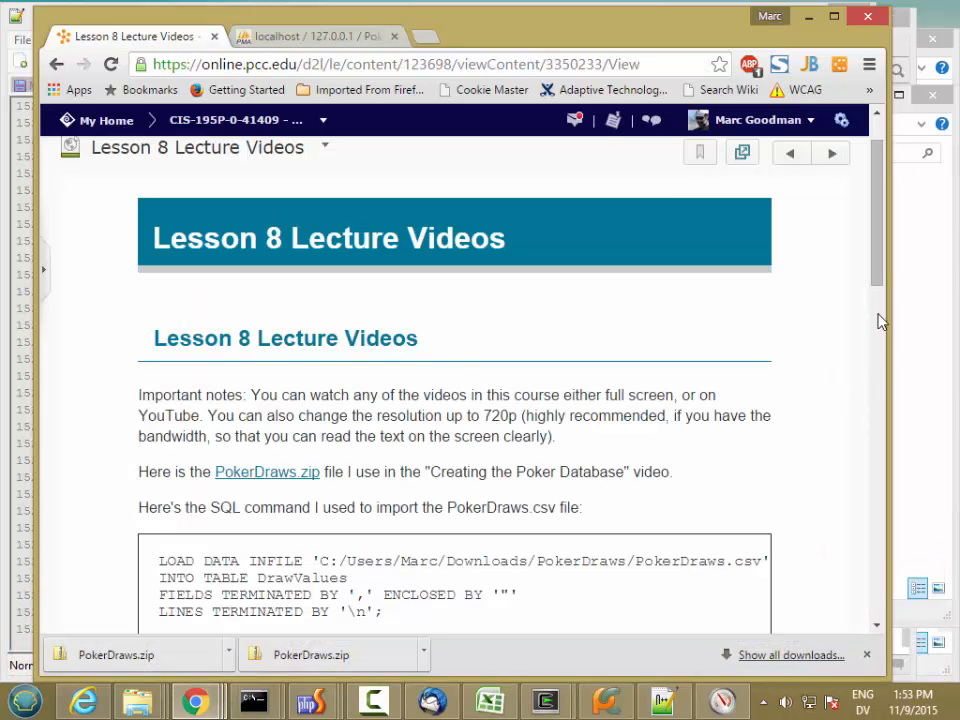
pyautogui.scroll(-1, 503, 498)
pyautogui.moveTo(384, 510); pyautogui.dragTo(158, 460)
pyautogui.hotkey('ctrl', 'c')
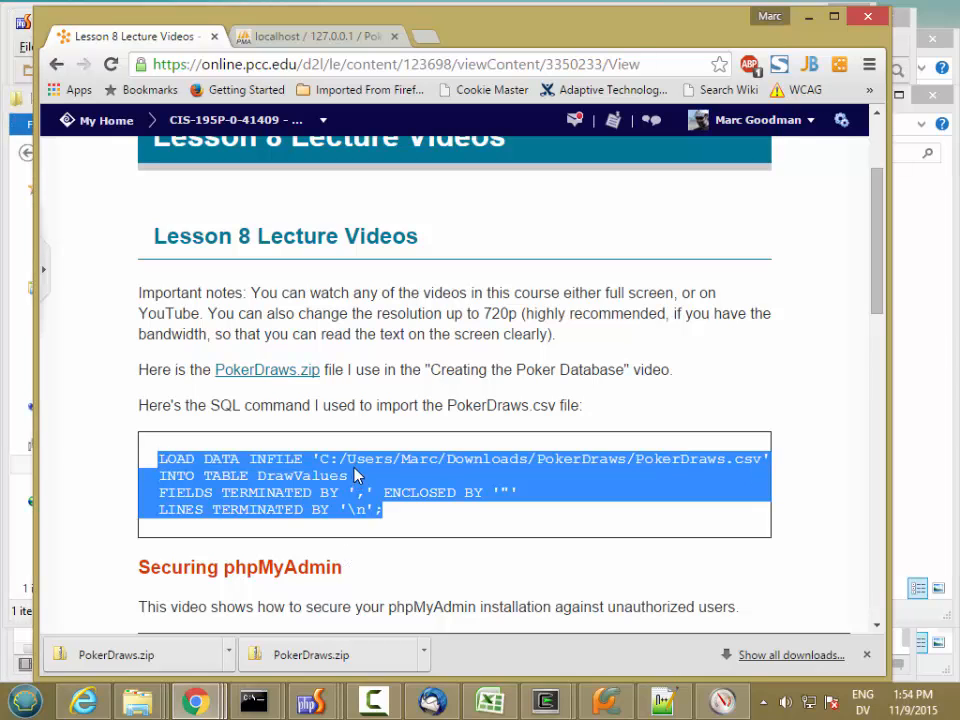
pyautogui.click(337, 38)
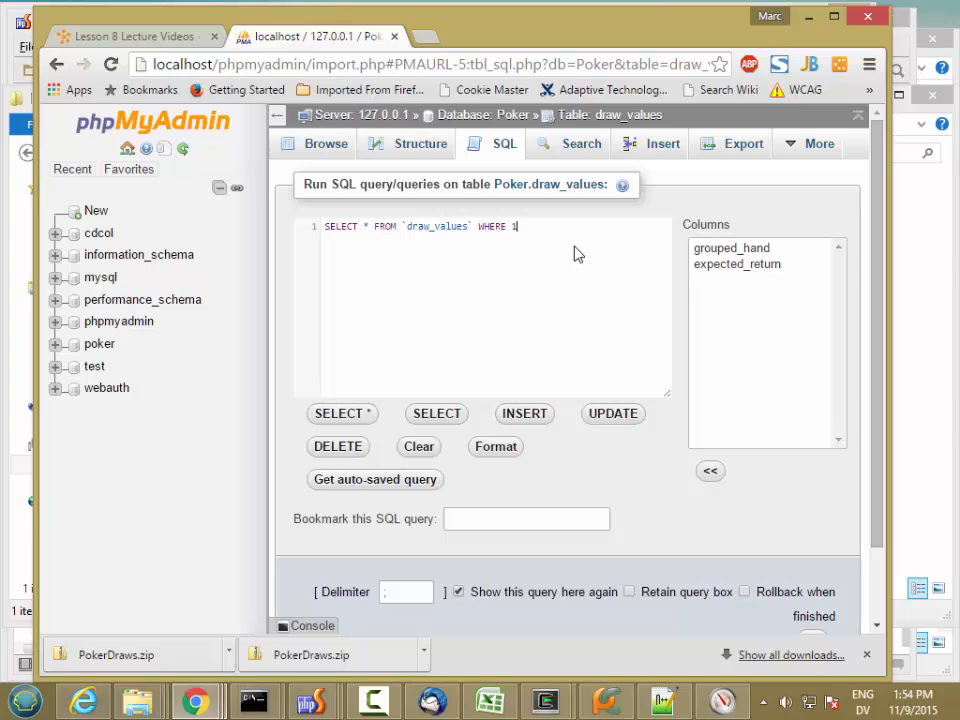
# Step: Replace the default draw_values query with the copied LOAD DATA INFILE statement for PokerDraws.csv and widen the browser window
pyautogui.moveTo(521, 226); pyautogui.dragTo(266, 221)
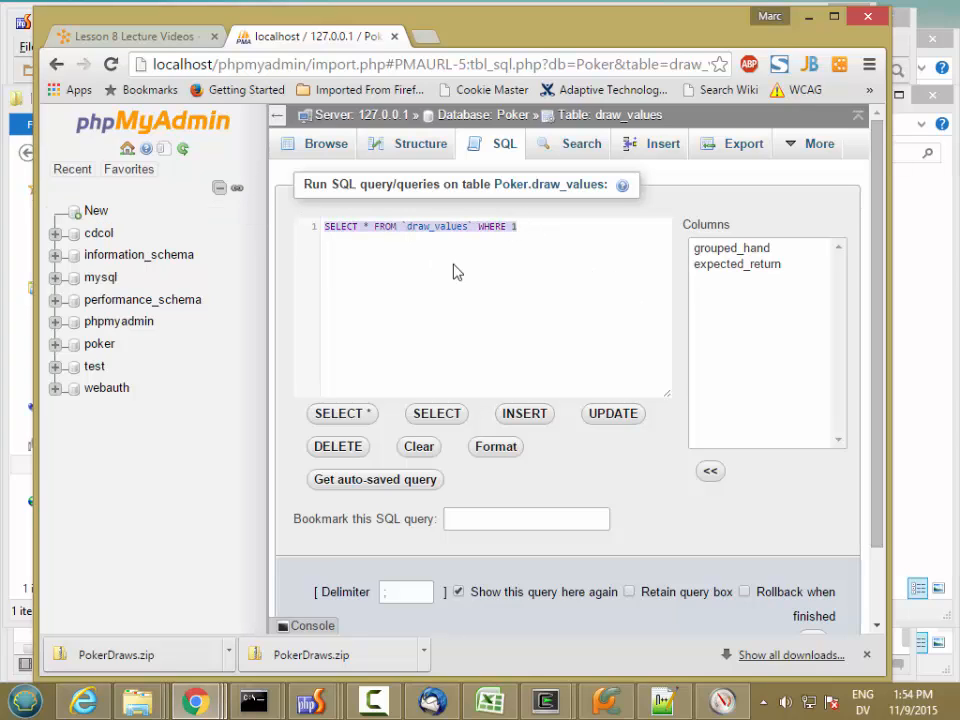
pyautogui.hotkey('ctrl', 'v')
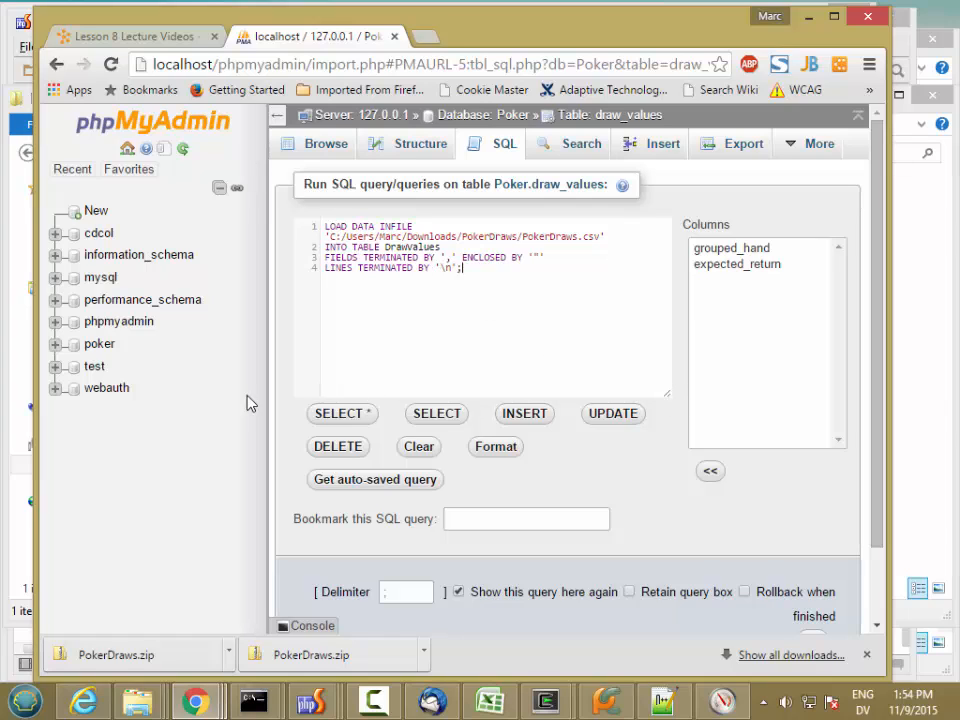
pyautogui.moveTo(889, 402); pyautogui.dragTo(950, 400)
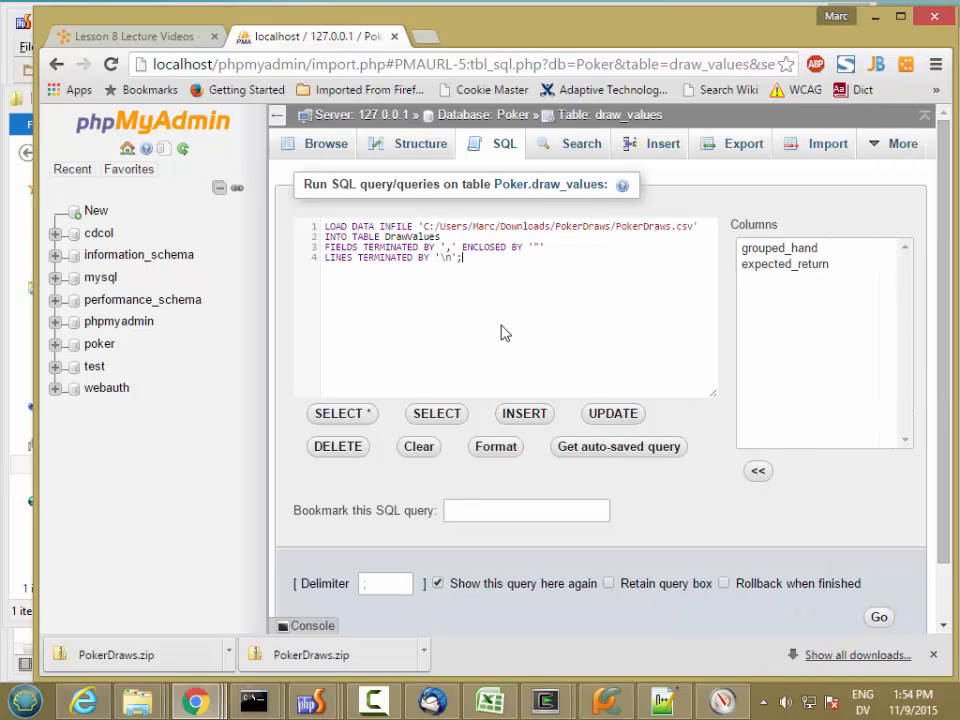
pyautogui.moveTo(325, 226); pyautogui.dragTo(388, 227)
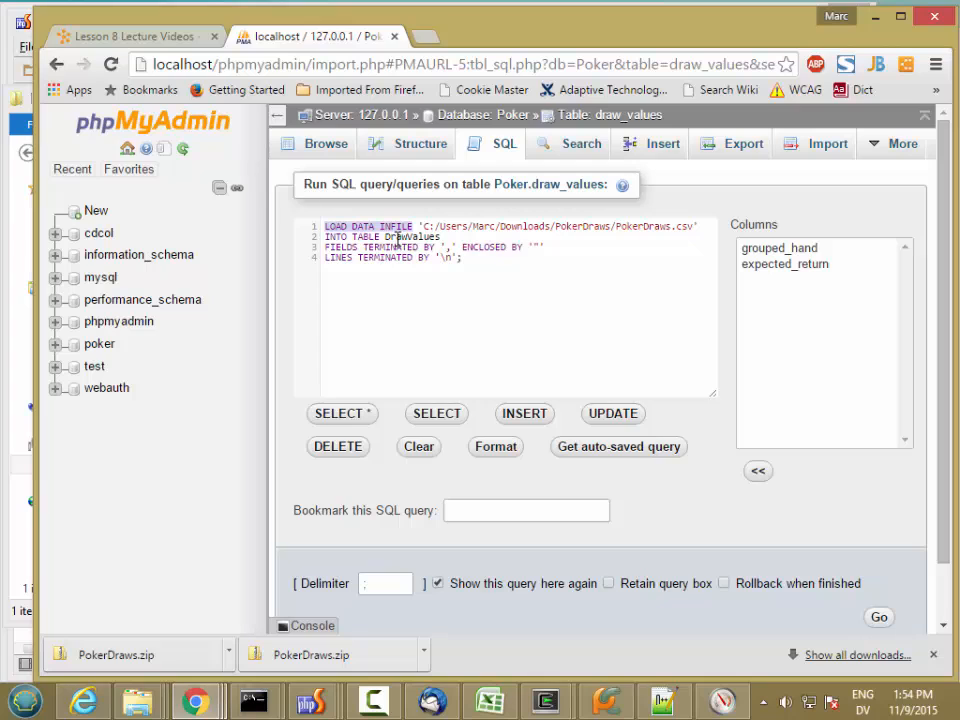
# Step: List the poker database's tables and change the target table in the LOAD DATA INFILE statement to draw_values
pyautogui.click(55, 345)
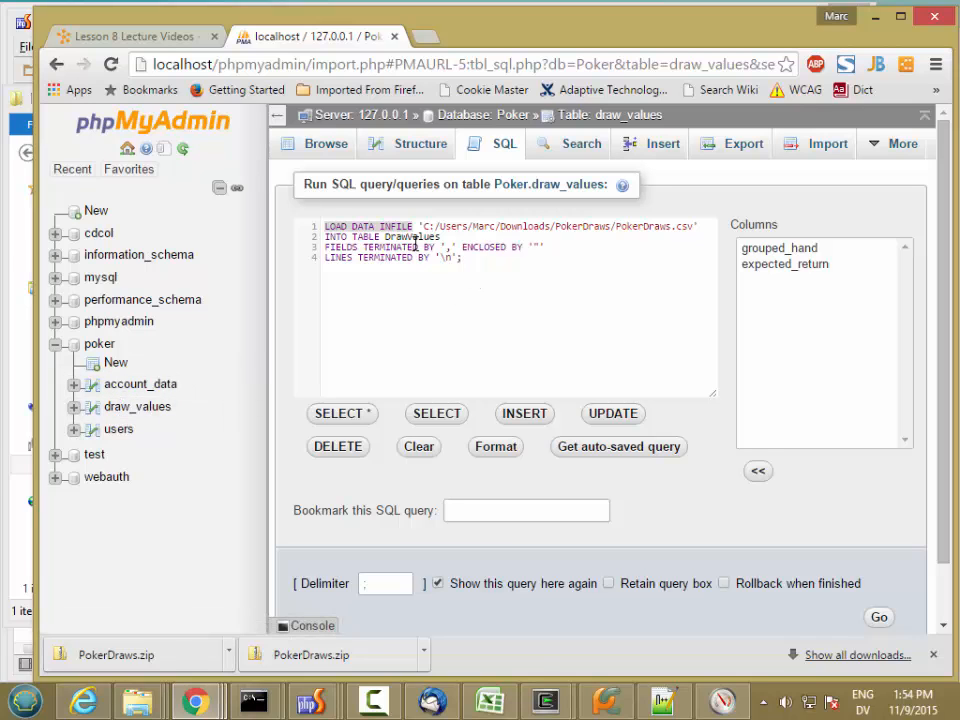
pyautogui.click(385, 237)
pyautogui.doubleClick(388, 237)
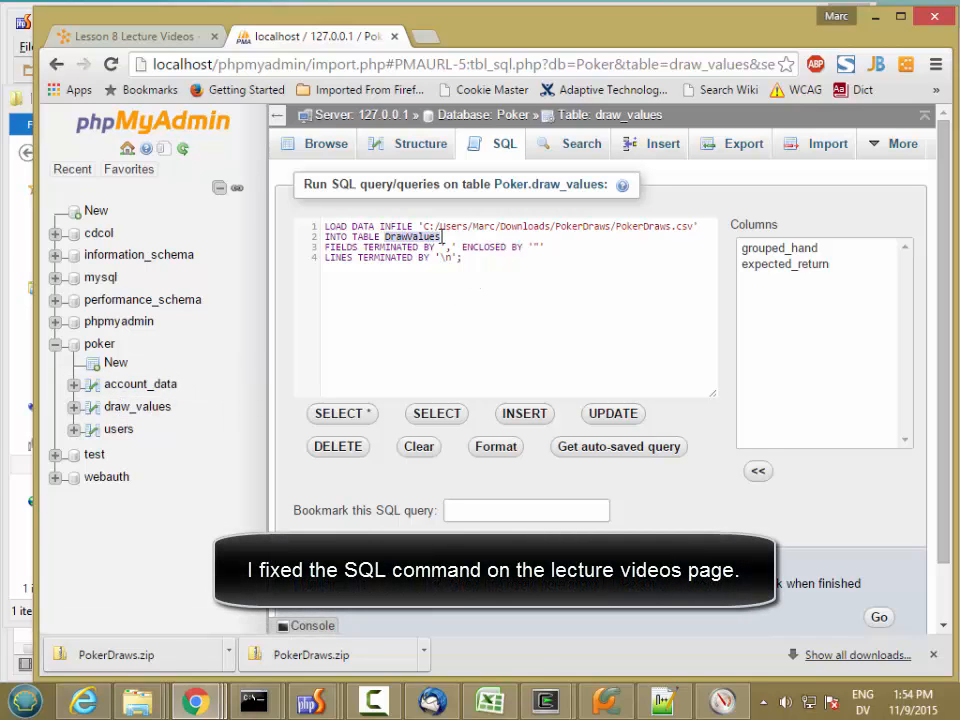
pyautogui.write('dro')
pyautogui.write('w_')
pyautogui.write('w')
pyautogui.write('_valu')
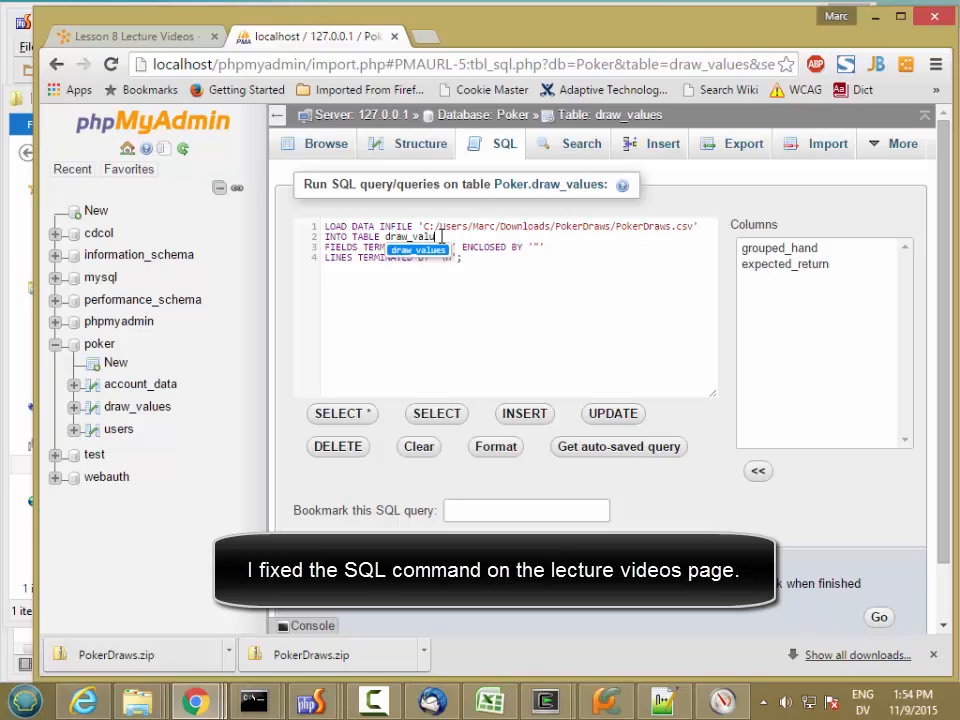
pyautogui.write('es')
pyautogui.click(455, 293)
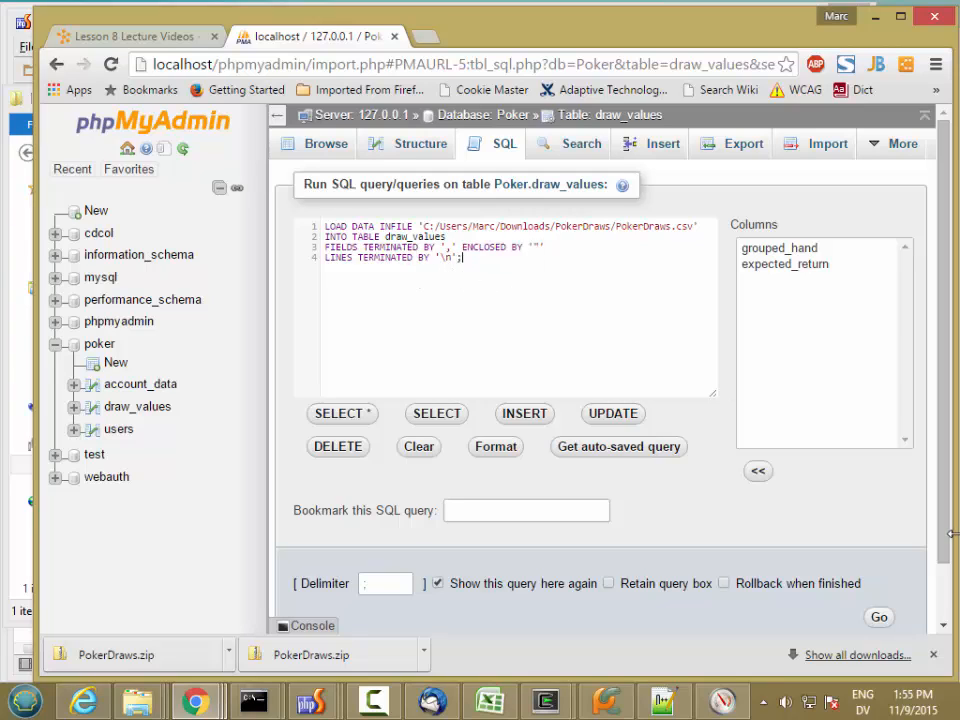
# Step: Run the PokerDraws.csv import into draw_values and browse the loaded rows
pyautogui.scroll(-1, 945, 546)
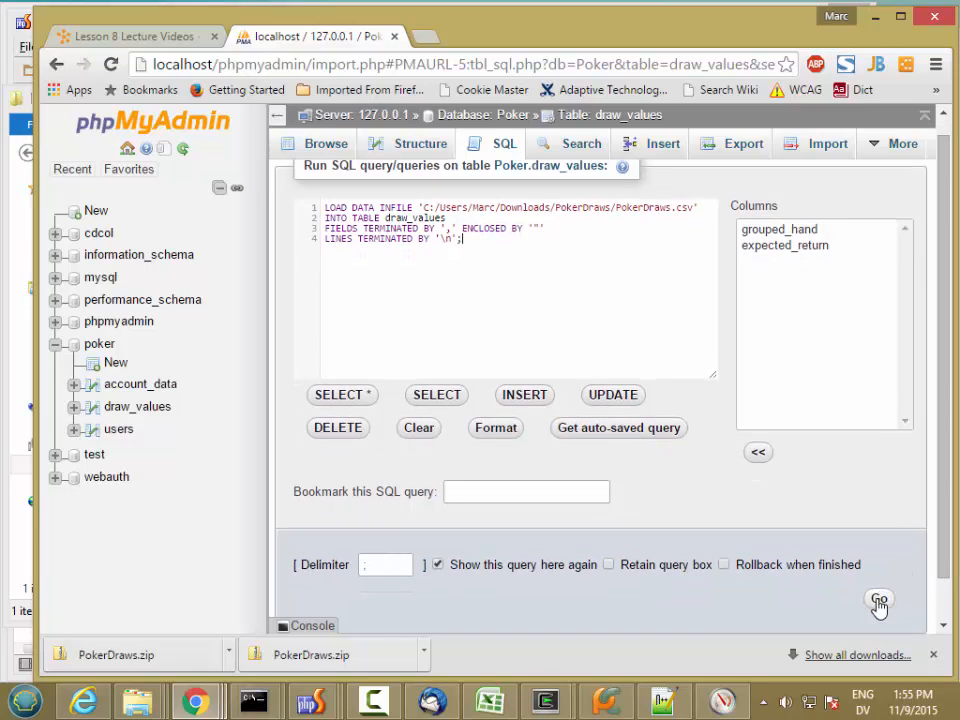
pyautogui.click(879, 603)
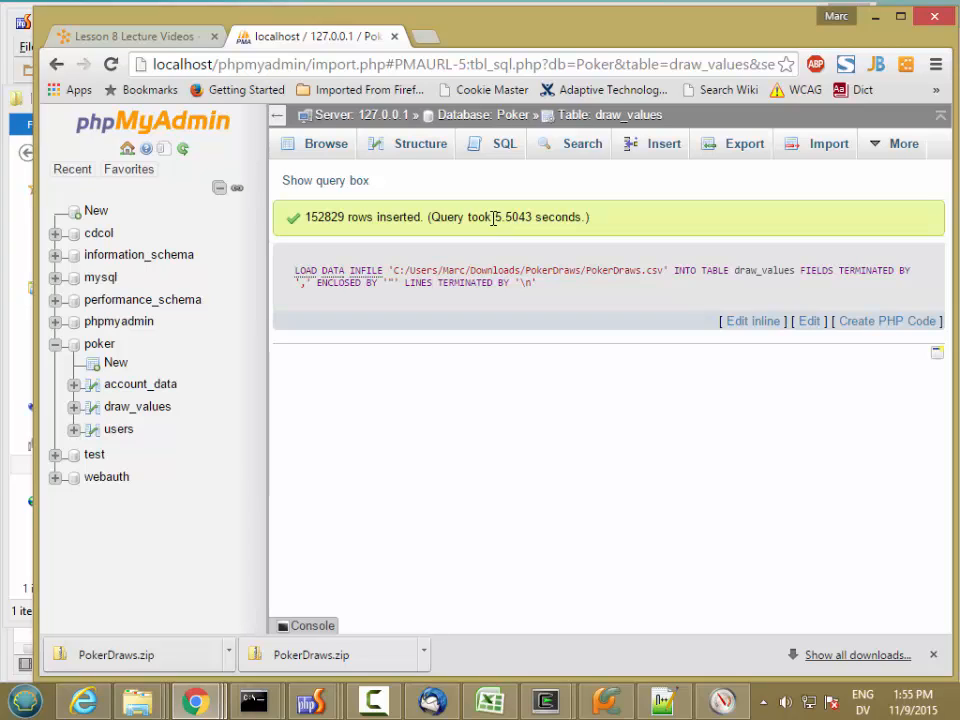
pyautogui.click(331, 146)
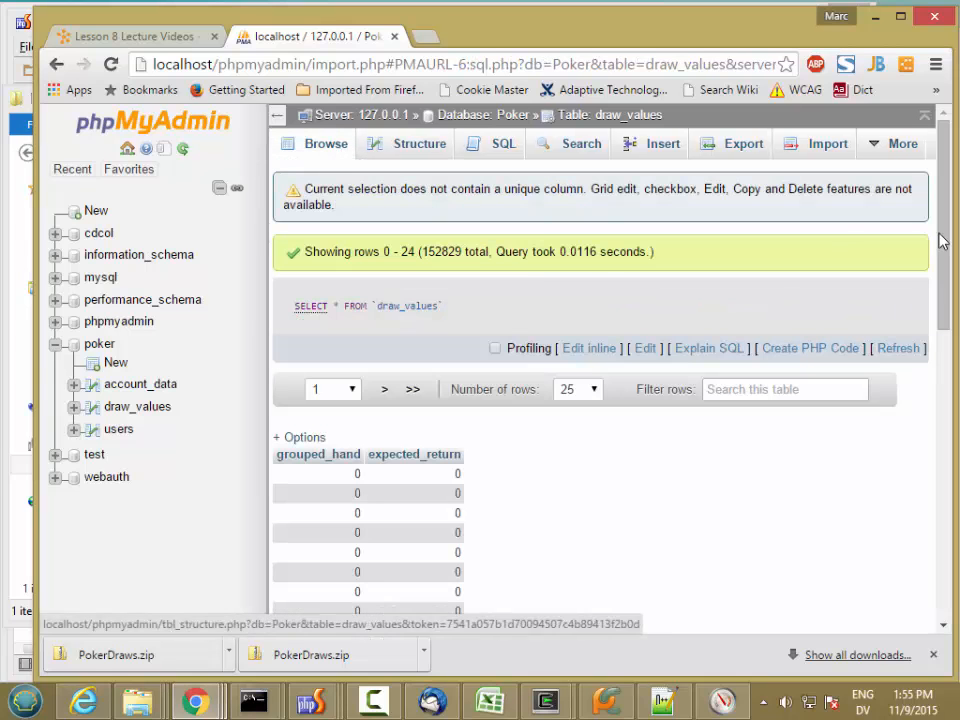
pyautogui.moveTo(941, 240); pyautogui.dragTo(935, 291)
pyautogui.moveTo(938, 280); pyautogui.dragTo(938, 257)
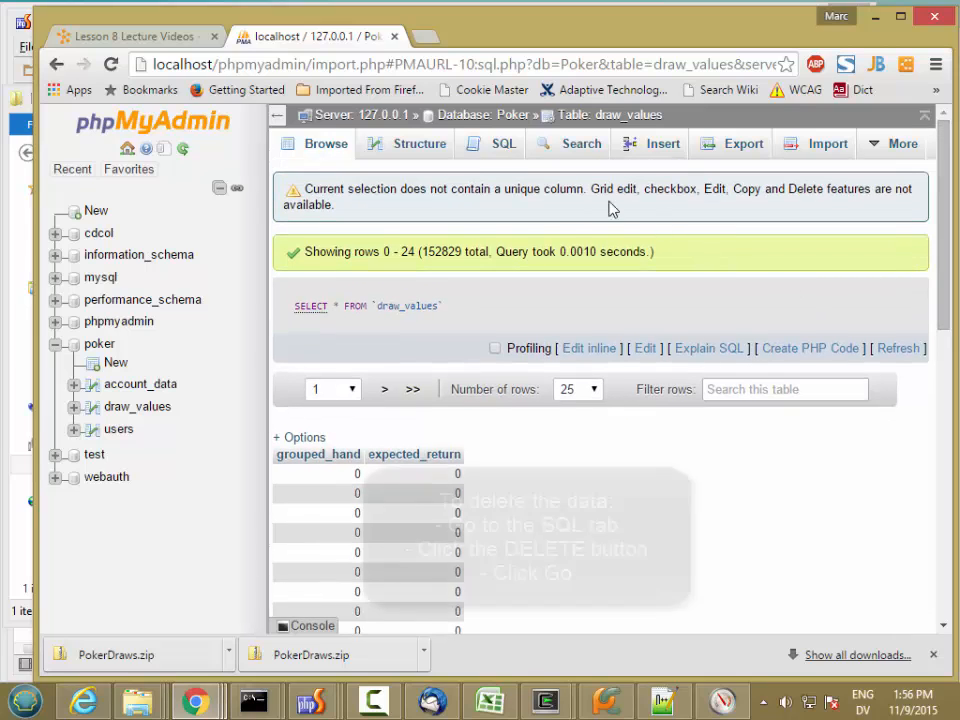
# Step: Delete all rows from draw_values using DELETE FROM `draw_values` WHERE 1, and browse the table to check it
pyautogui.click(503, 149)
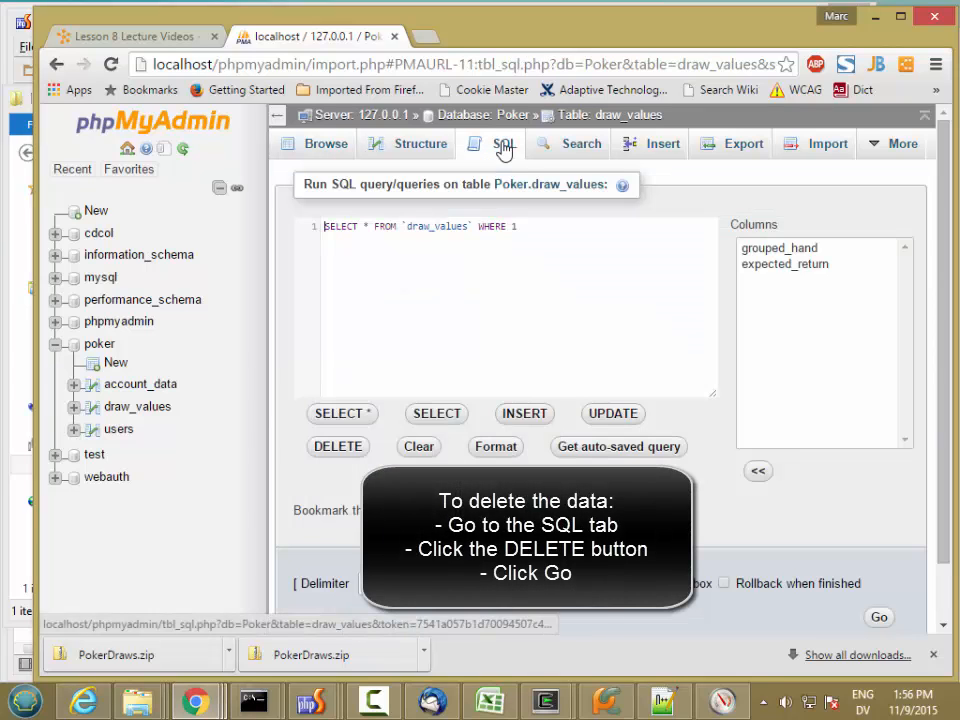
pyautogui.click(340, 448)
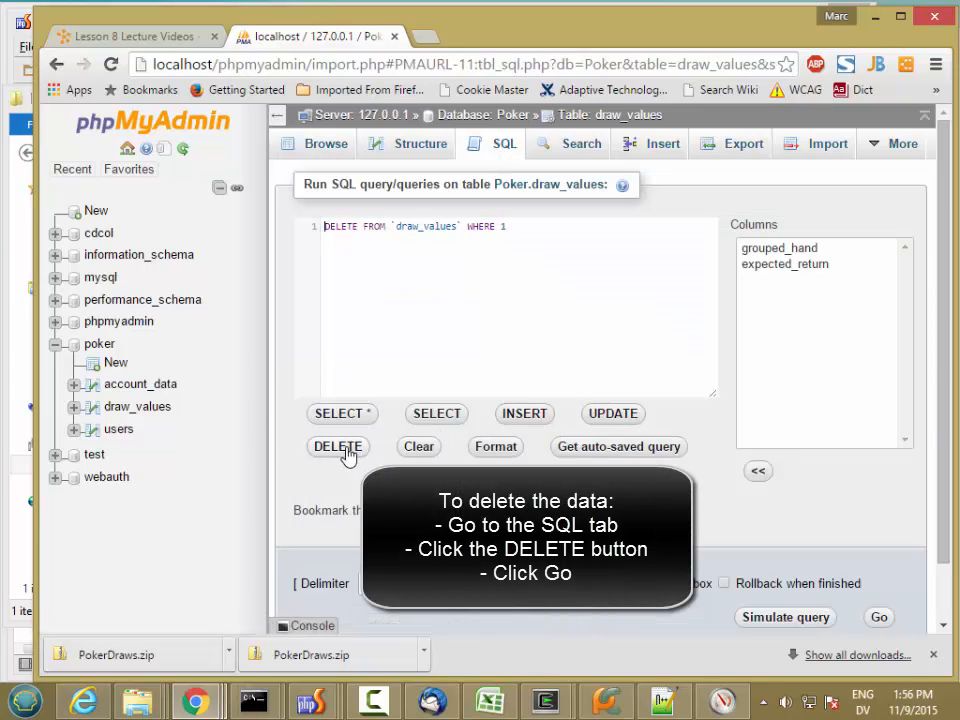
pyautogui.scroll(-1, 945, 573)
pyautogui.scroll(-1, 945, 573)
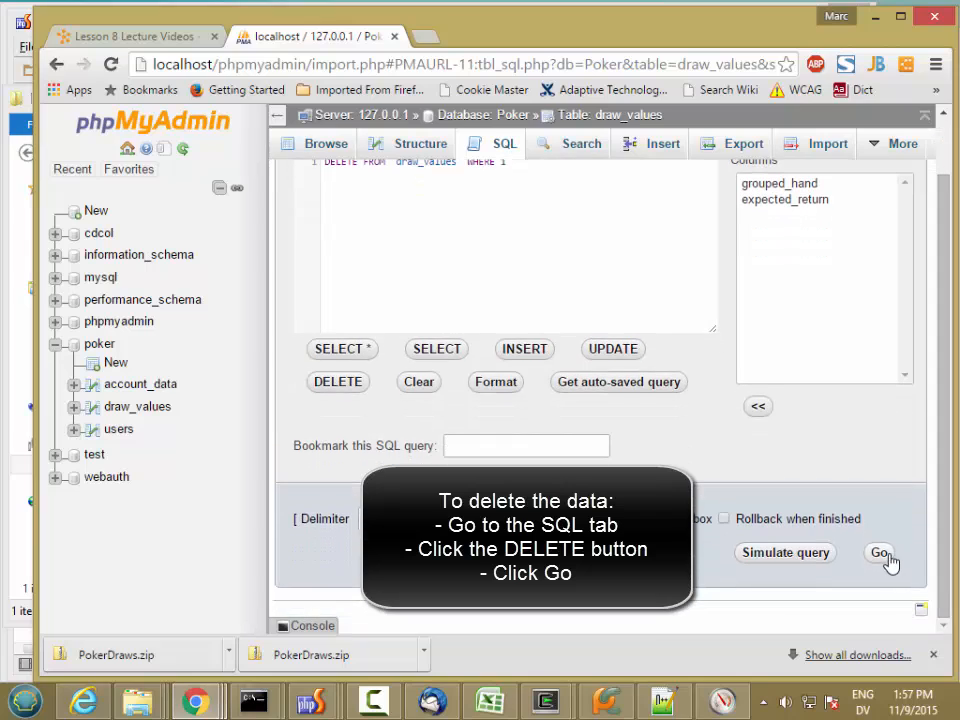
pyautogui.click(882, 556)
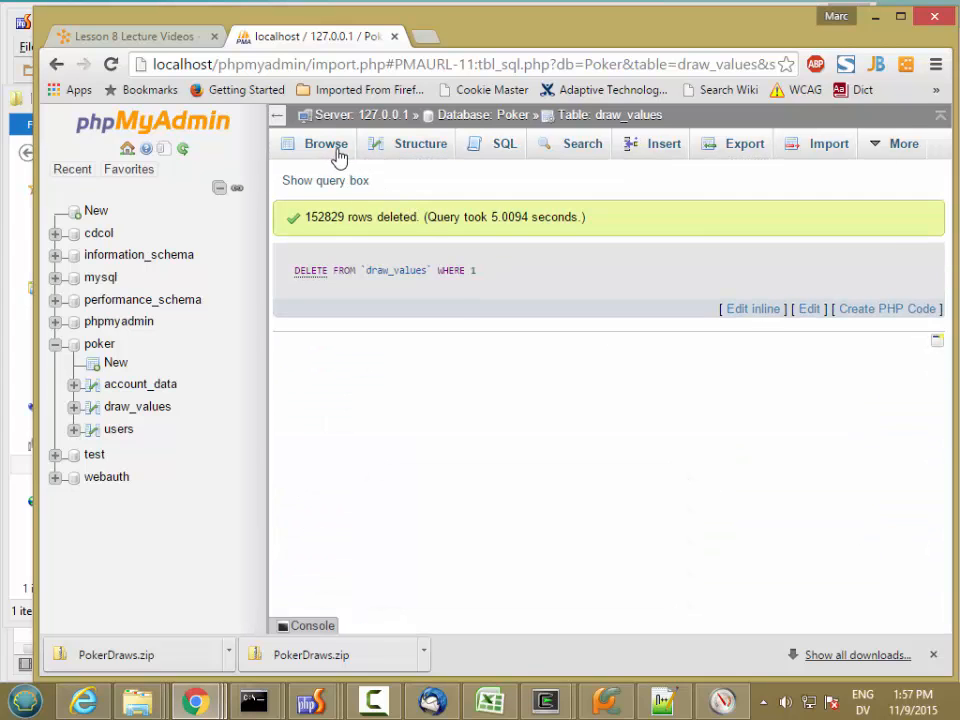
pyautogui.click(337, 152)
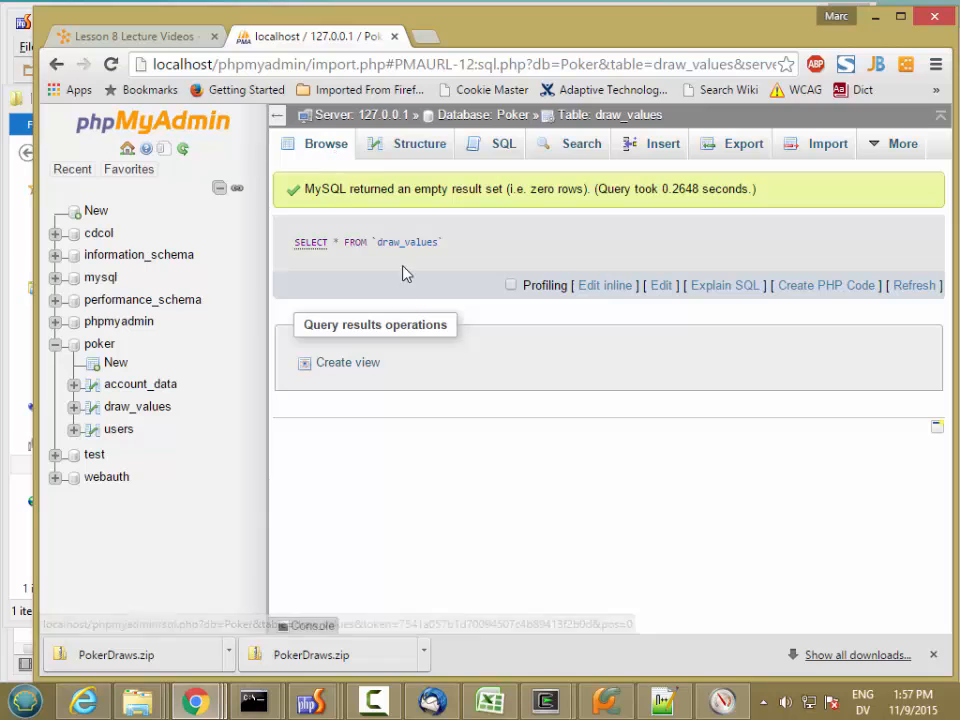
# Step: Change the grouped_hand column of draw_values to VARCHAR with length 25 and save it
pyautogui.click(408, 150)
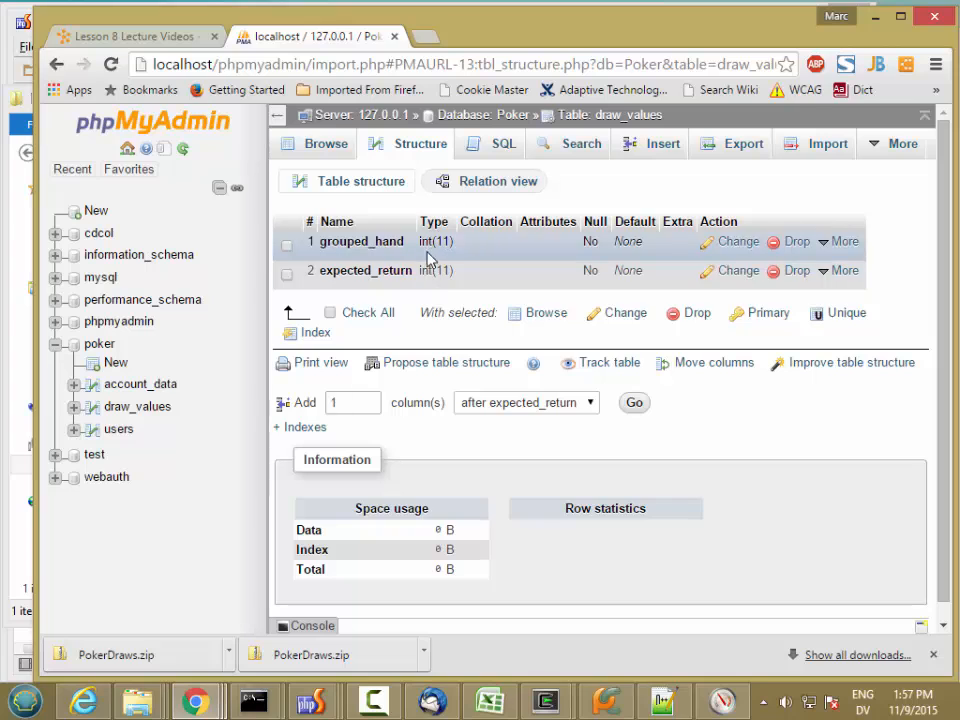
pyautogui.click(740, 244)
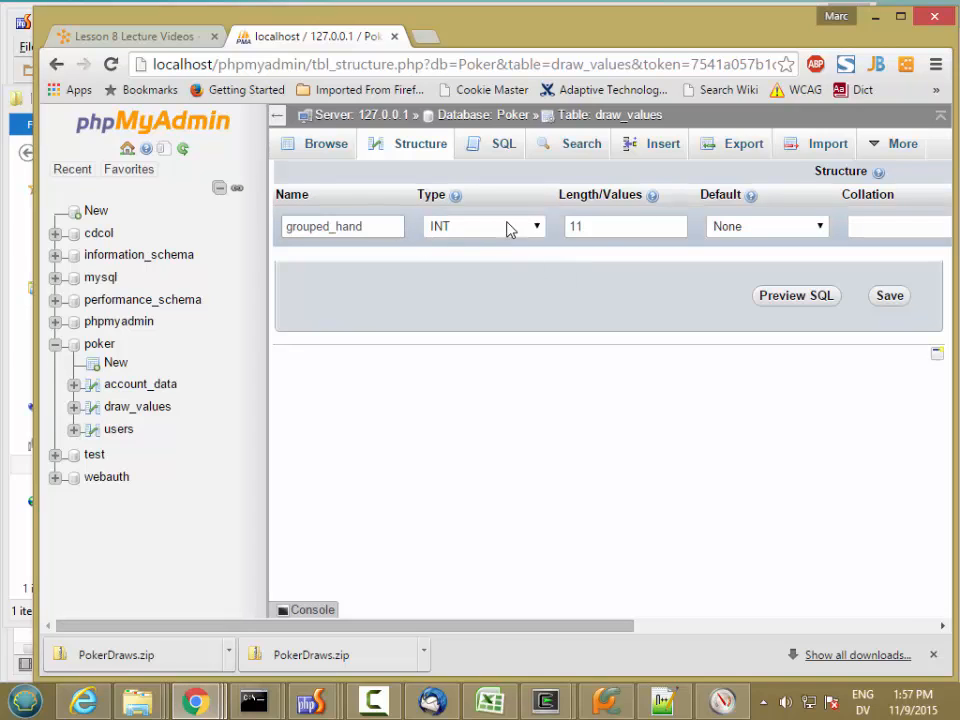
pyautogui.click(539, 227)
pyautogui.click(508, 262)
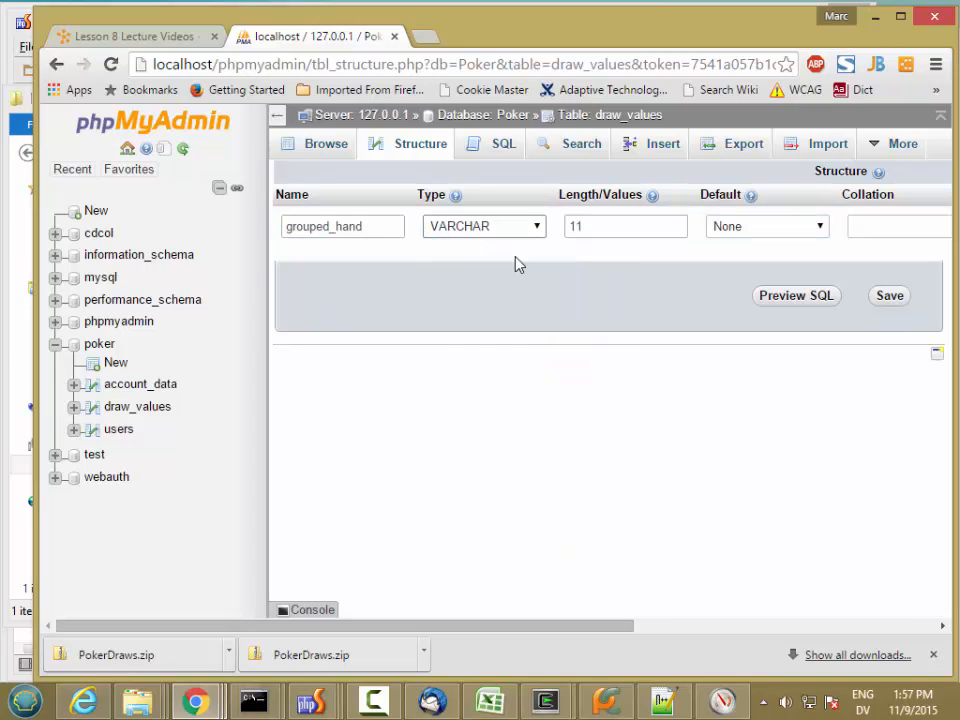
pyautogui.moveTo(595, 221); pyautogui.dragTo(499, 234)
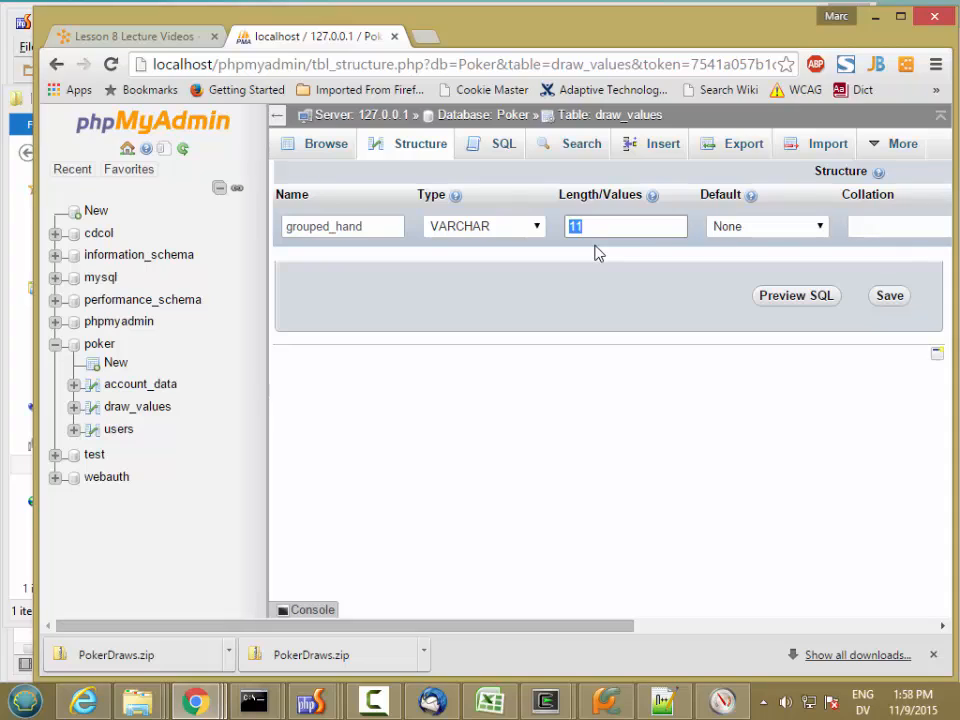
pyautogui.write('25')
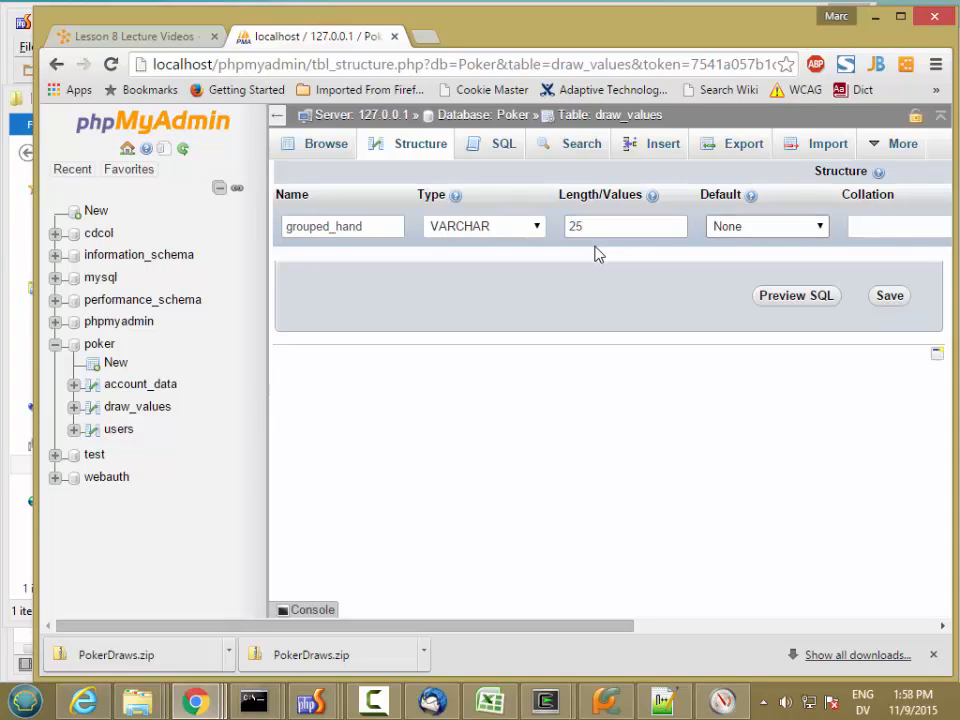
pyautogui.press('Tab')
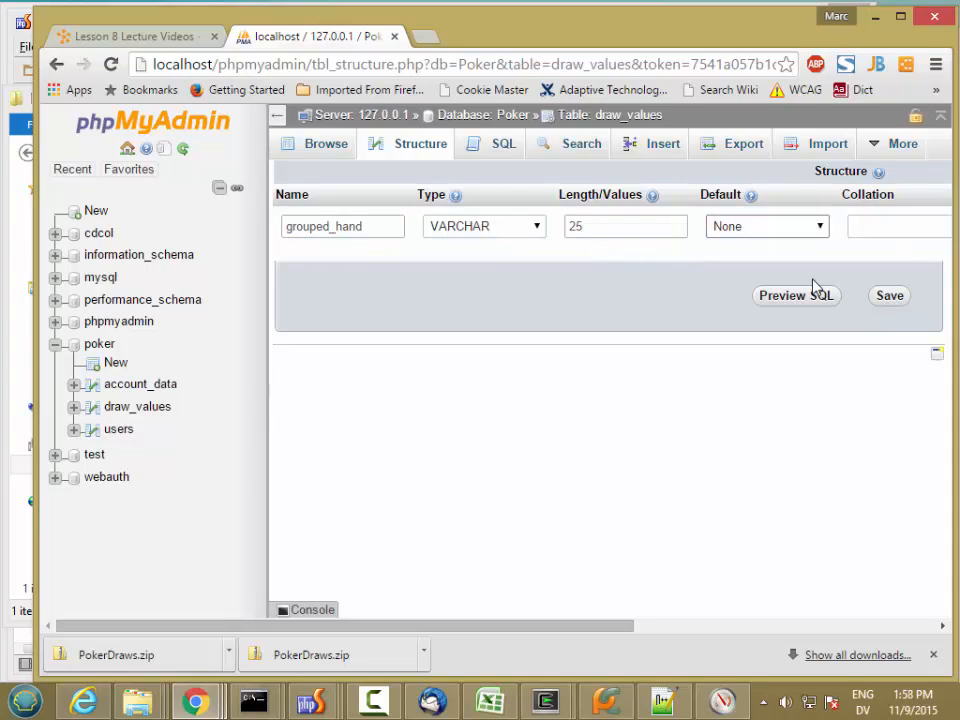
pyautogui.click(898, 298)
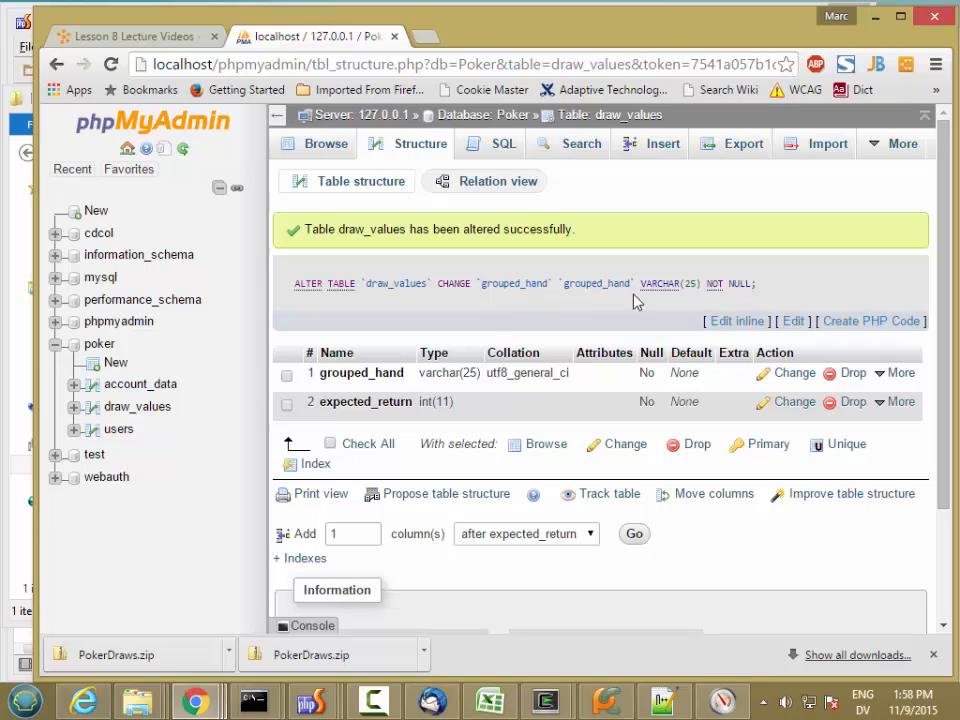
# Step: Open the expected_return column for changes and set its type to DECIMAL with length 30,25
pyautogui.click(768, 407)
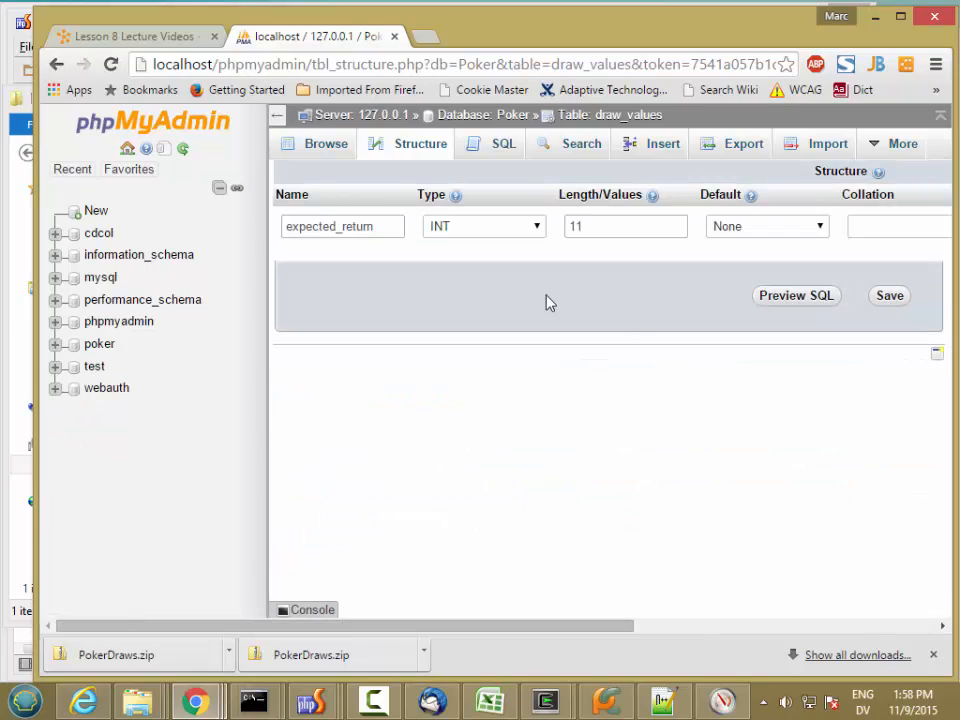
pyautogui.click(533, 228)
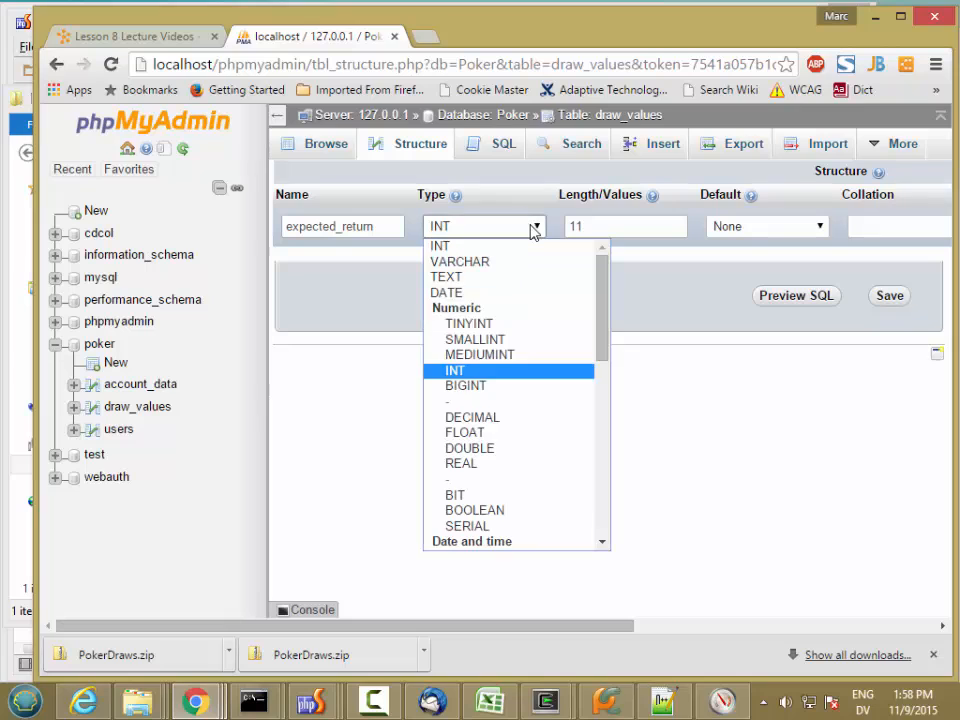
pyautogui.click(506, 418)
pyautogui.click(591, 223)
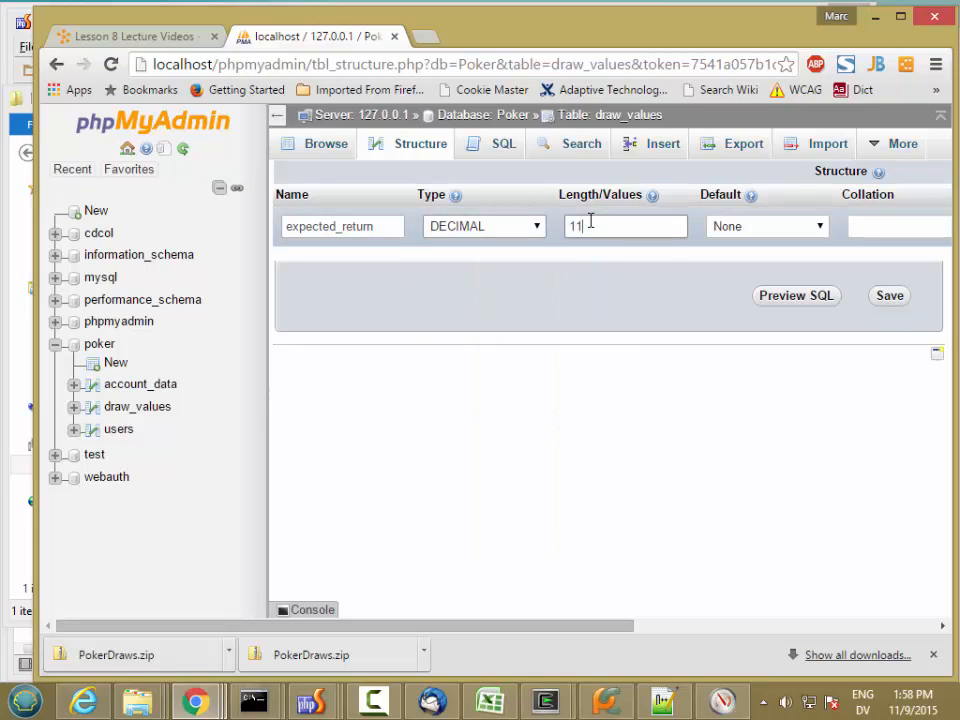
pyautogui.moveTo(600, 224); pyautogui.dragTo(555, 224)
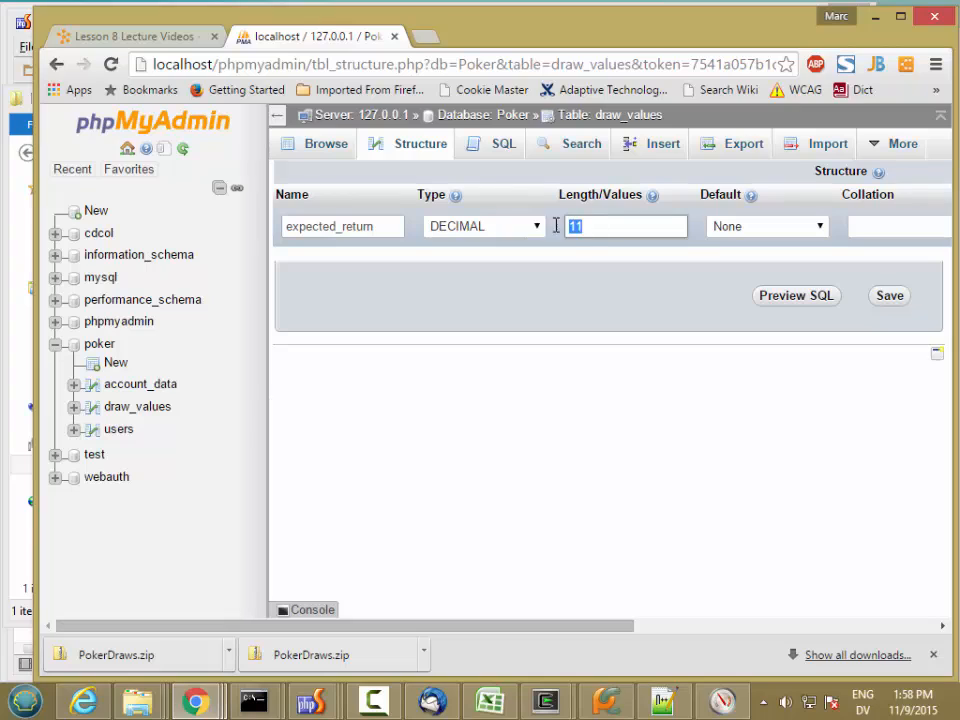
pyautogui.write('3')
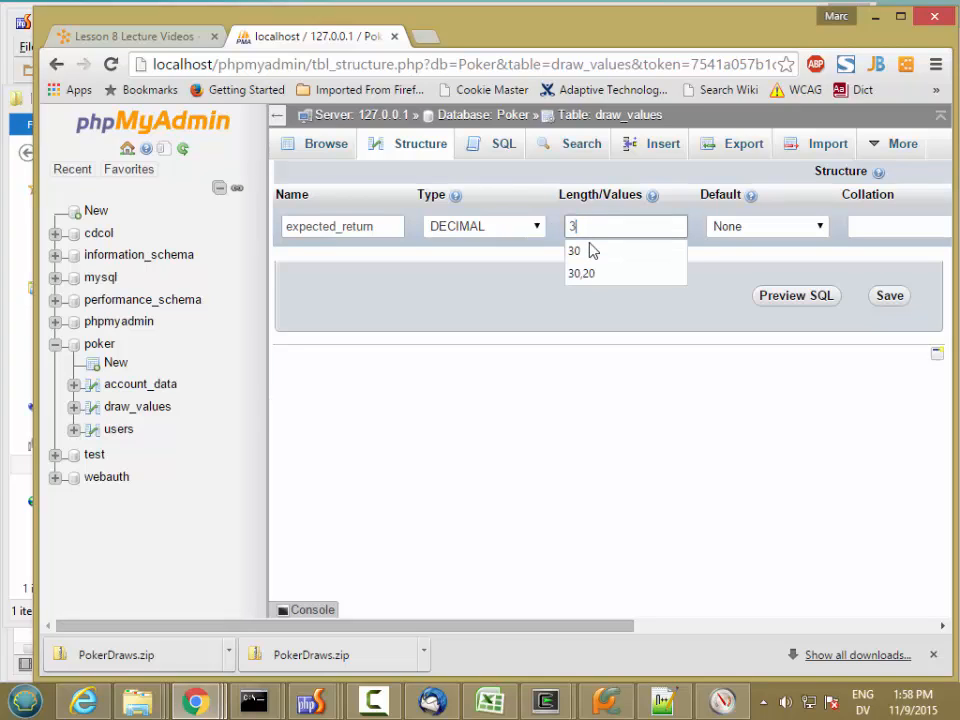
pyautogui.write('0,25')
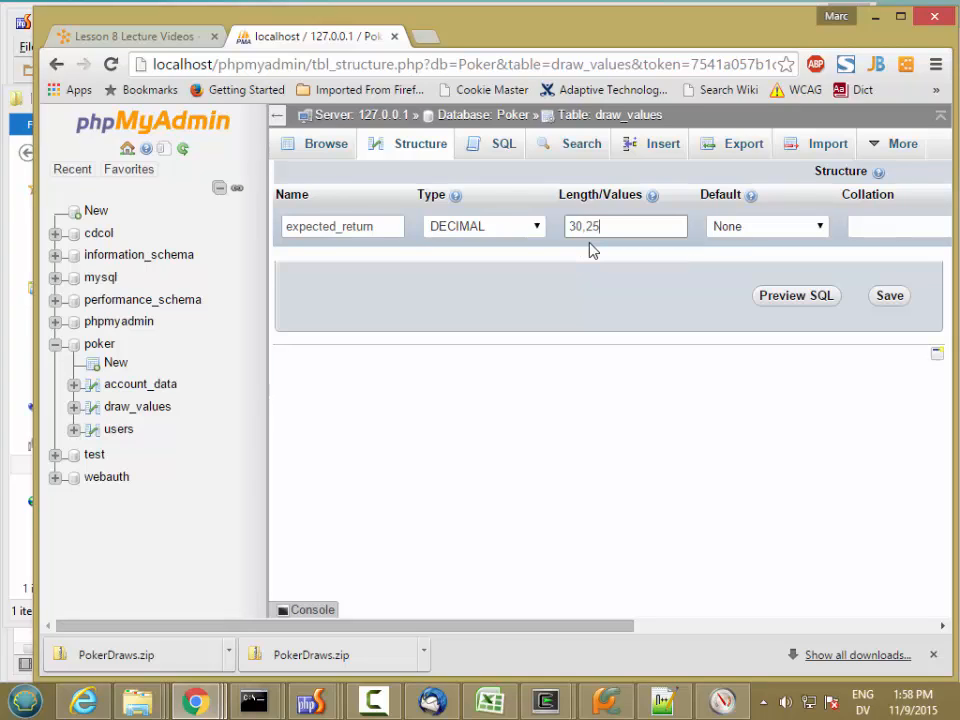
pyautogui.press('Tab')
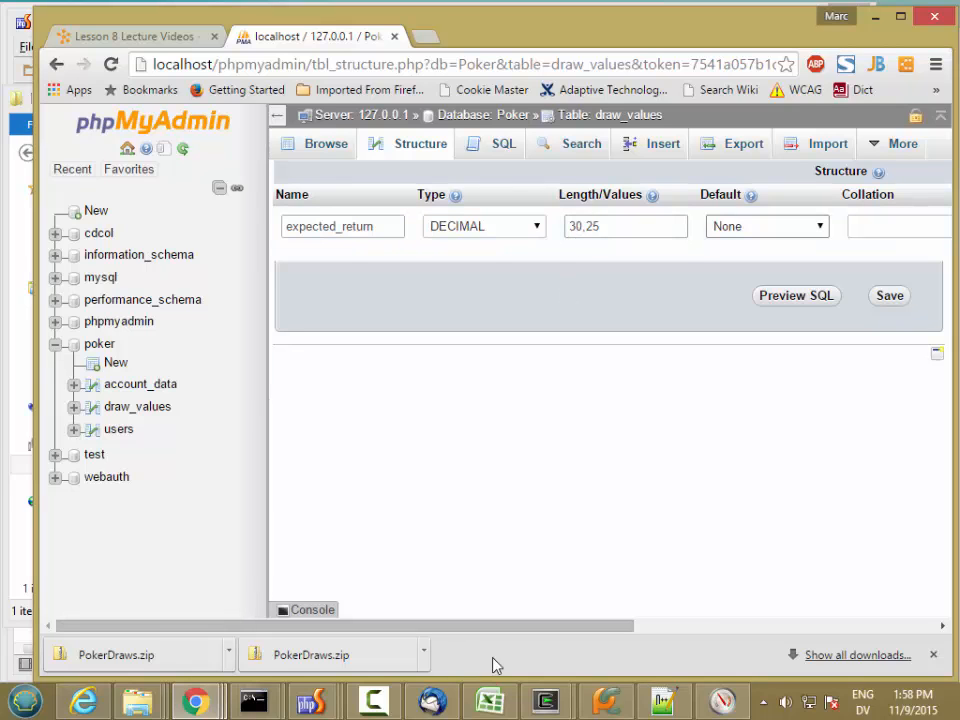
# Step: Switch to Notepad++ to check how many decimal digits the early PokerDraws.csv records use, and return to Chrome
pyautogui.click(660, 690)
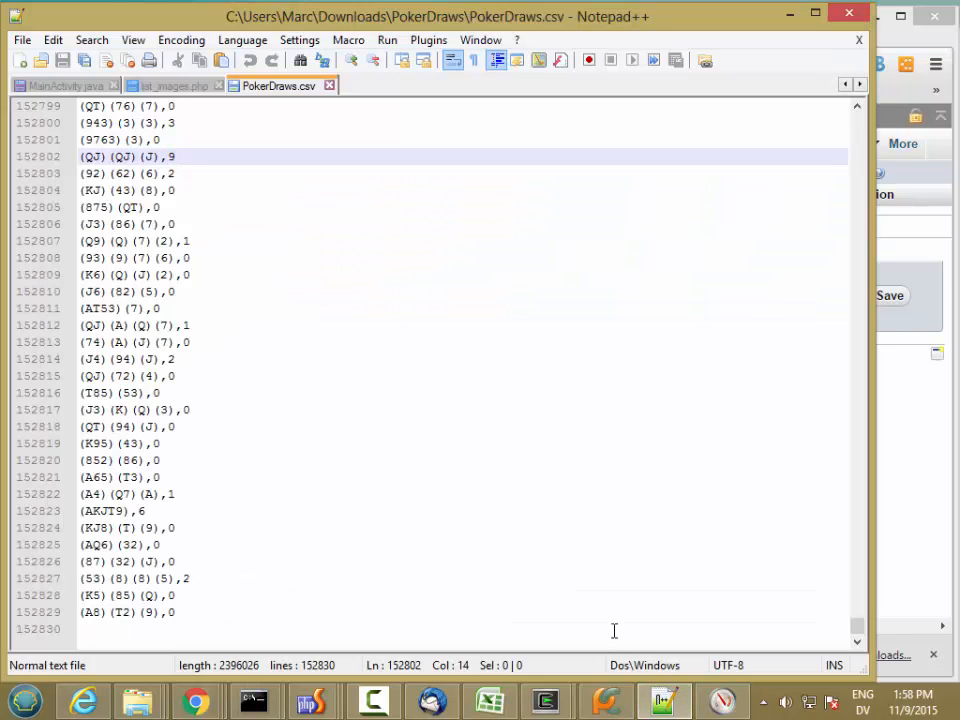
pyautogui.click(808, 494)
pyautogui.moveTo(862, 625); pyautogui.dragTo(856, 120)
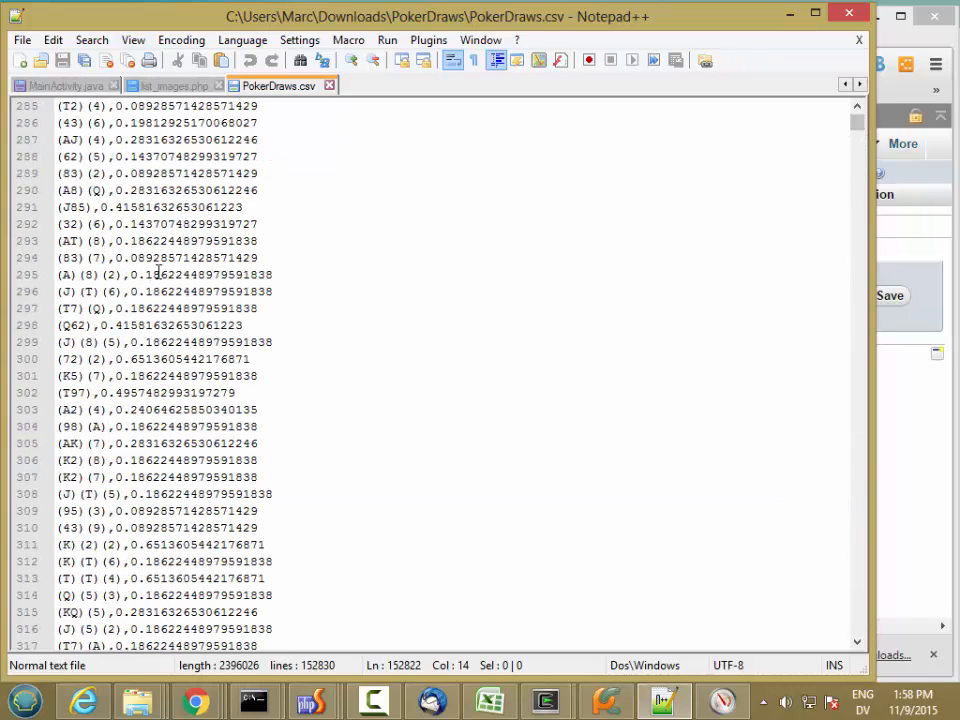
pyautogui.moveTo(145, 274); pyautogui.dragTo(287, 273)
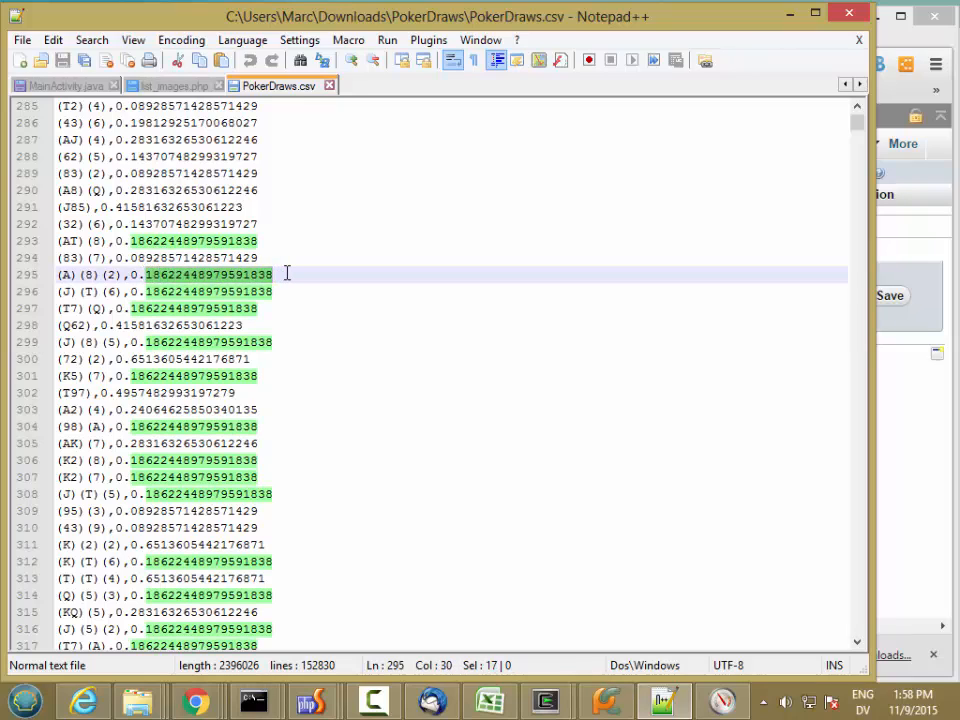
pyautogui.click(904, 424)
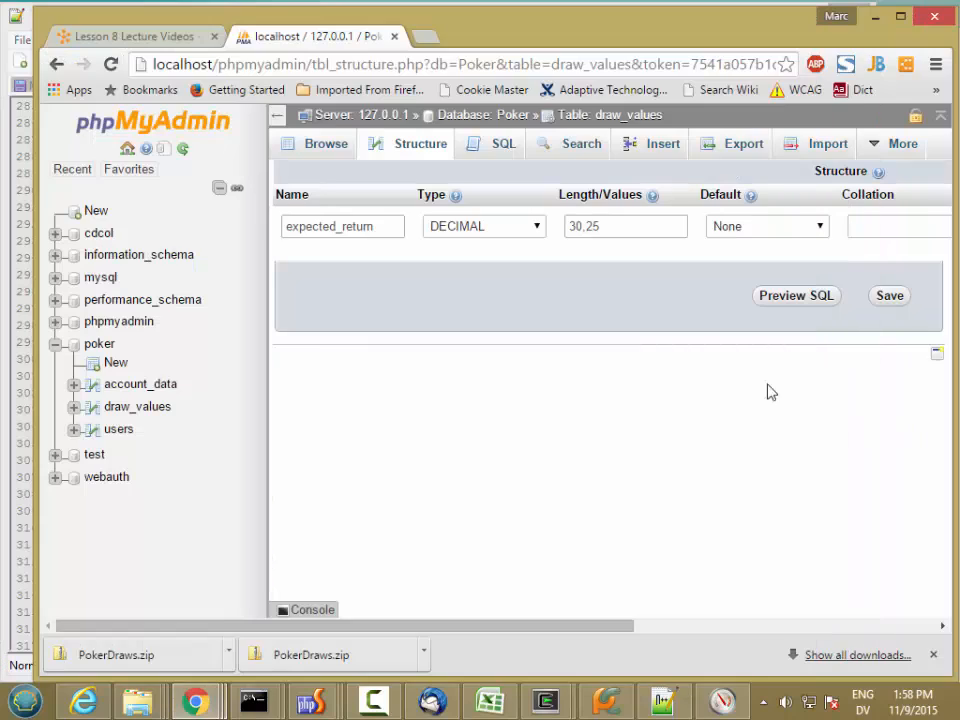
# Step: Save the expected_return column as DECIMAL with length 30,25
pyautogui.click(585, 228)
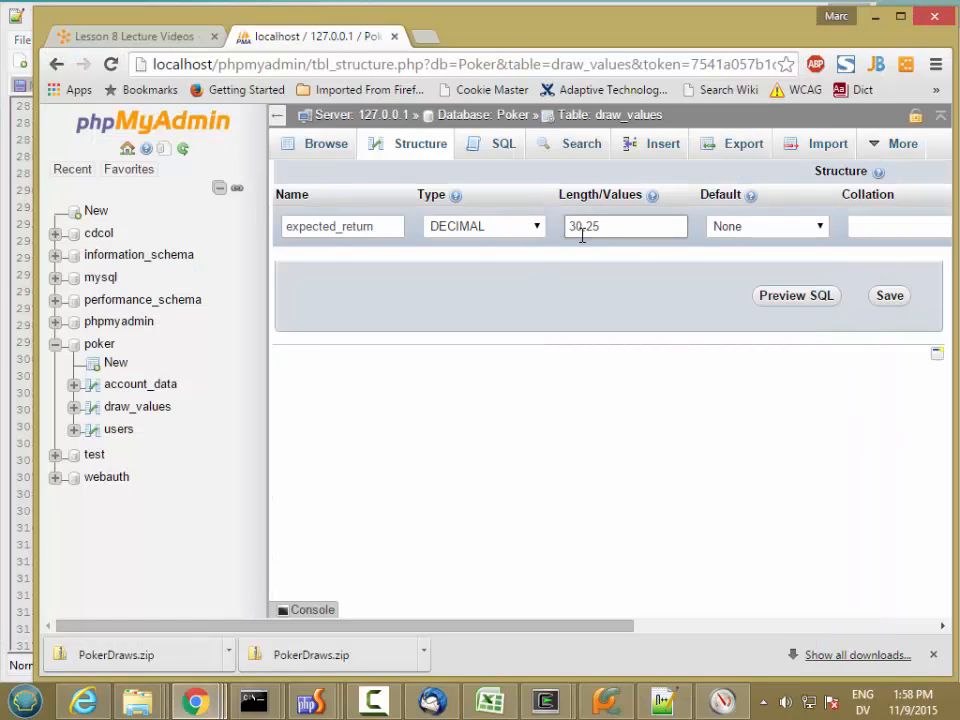
pyautogui.click(895, 304)
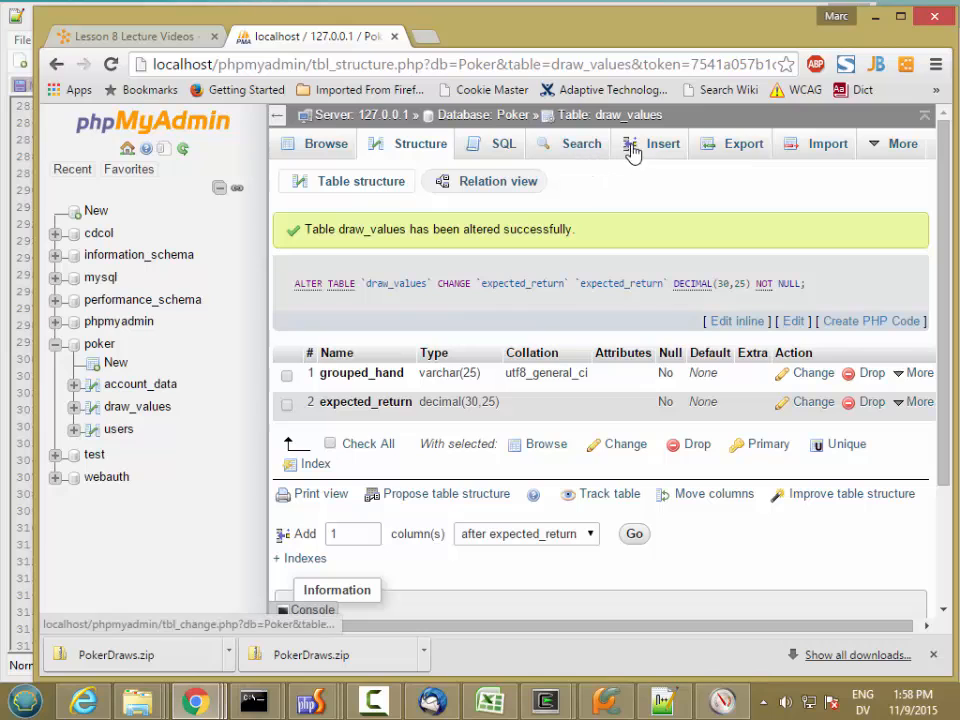
# Step: Run a LOAD DATA INFILE query importing PokerDraws.csv into draw_values, with fields terminated by ',' and enclosed by '"', lines terminated by '\n'
pyautogui.moveTo(853, 155)
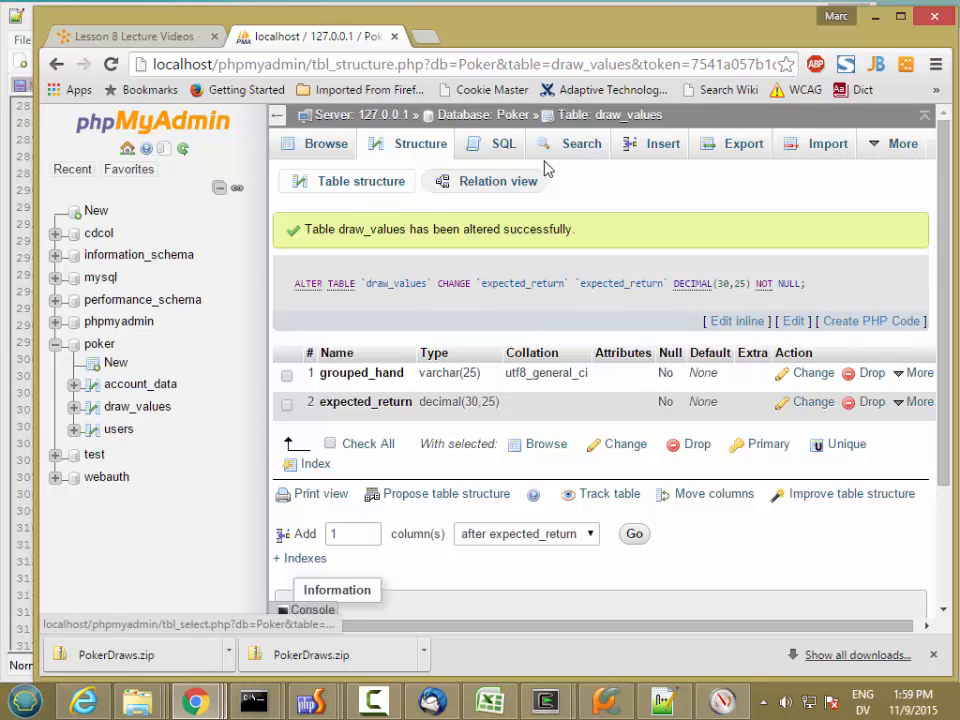
pyautogui.click(502, 150)
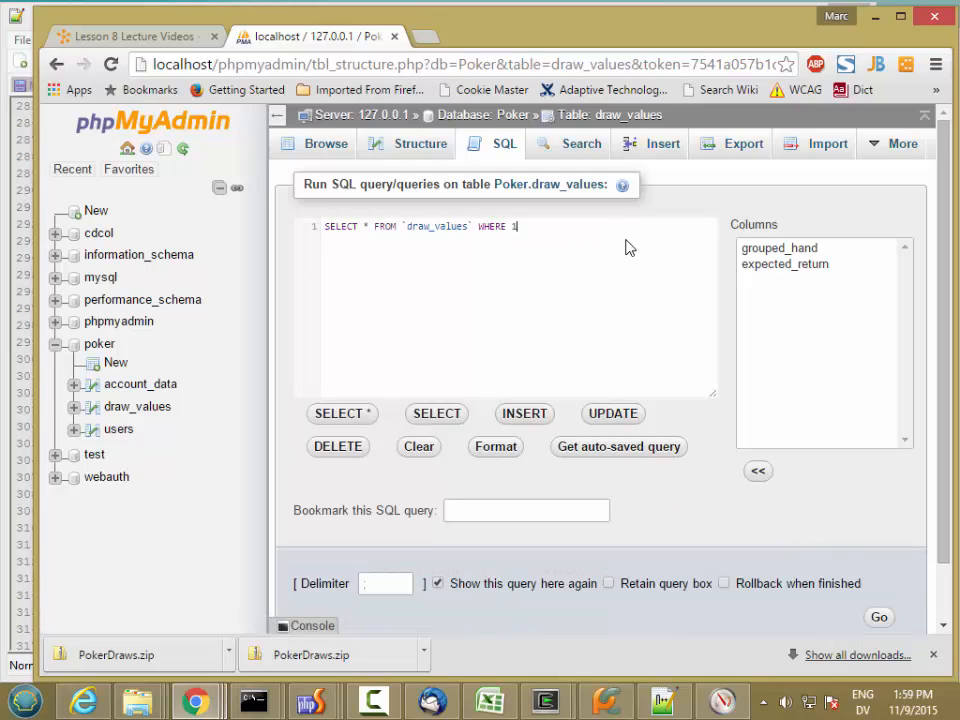
pyautogui.moveTo(522, 228); pyautogui.dragTo(277, 222)
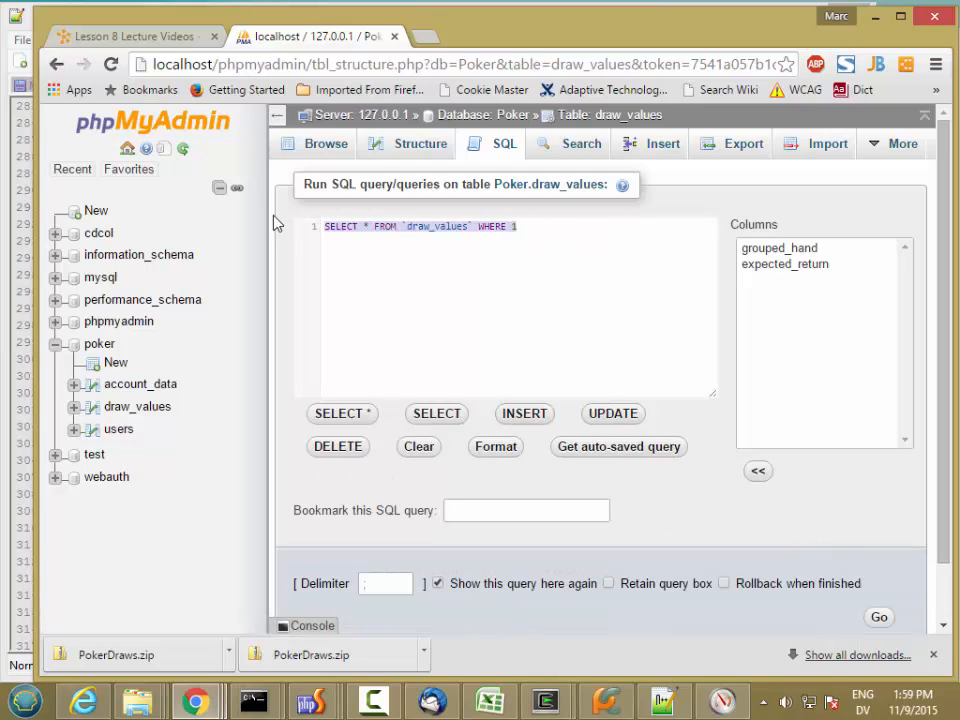
pyautogui.write('LOAD DATA INFILE \'C:/Users/Marc/Downloads/PokerDraws/PokerDraws.csv\' INTO TABLE Drawvalues FIELDS TERMINATED BY \',\' ENCLOSED BY \'"\' LINES TERMINATED BY \'\\n\';')
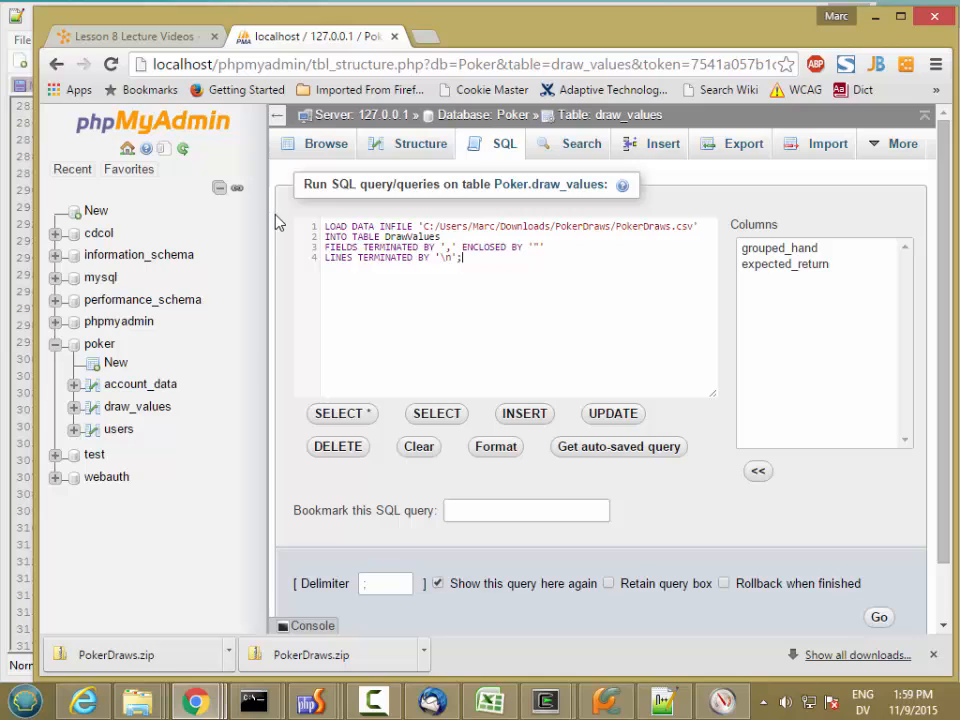
pyautogui.moveTo(385, 237); pyautogui.dragTo(451, 236)
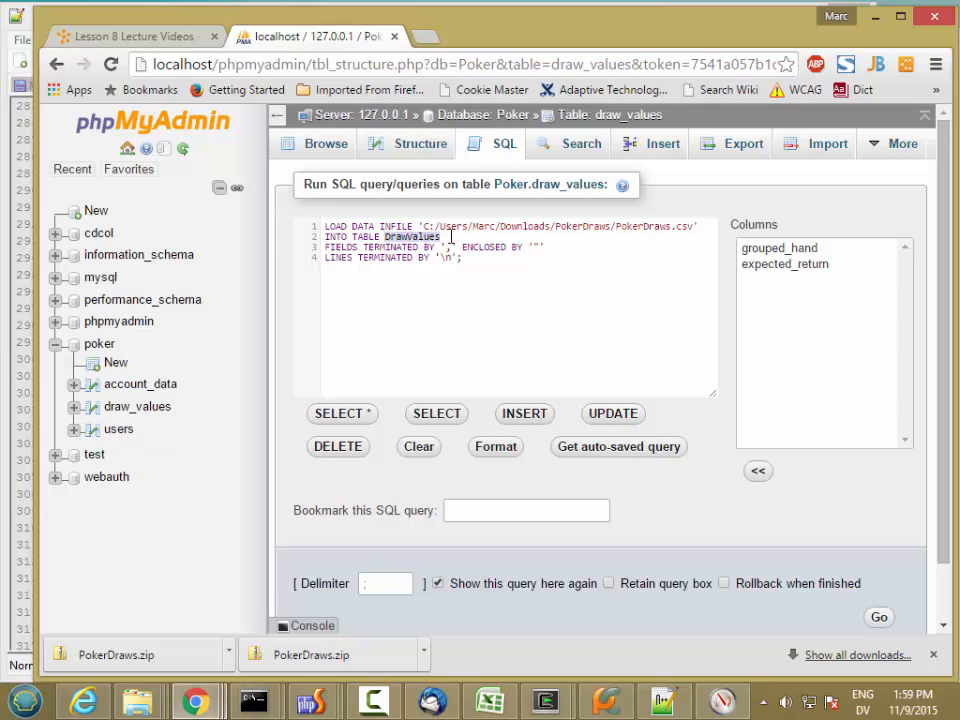
pyautogui.write('draw_')
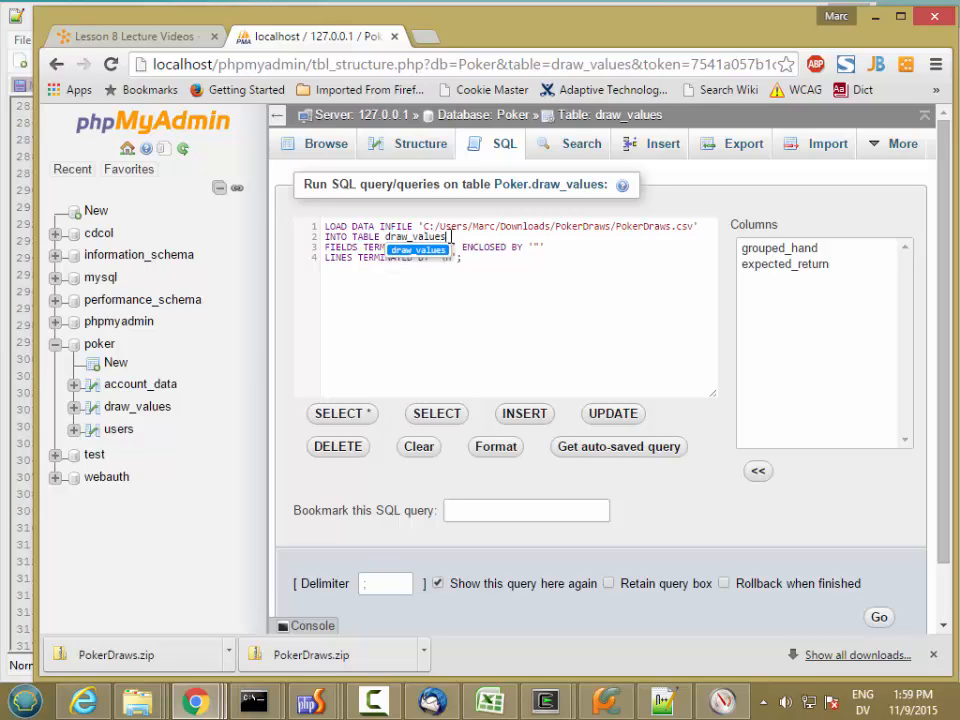
pyautogui.write('values')
pyautogui.click(879, 617)
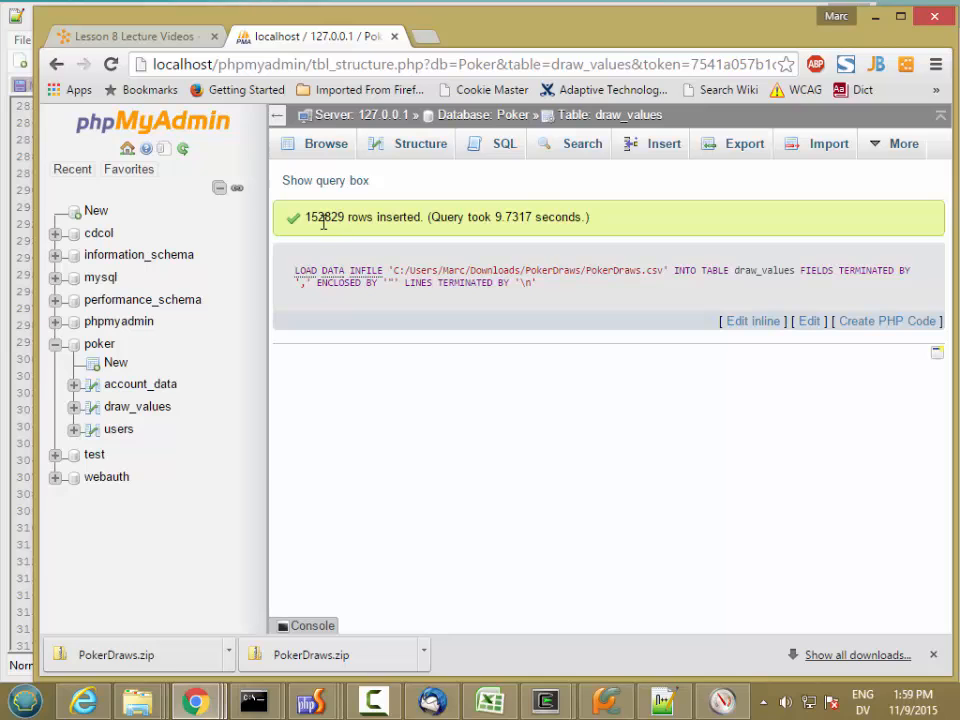
# Step: Browse the draw_values rows and sort them by expected_return, first ascending and then descending, to check the imported data
pyautogui.click(336, 147)
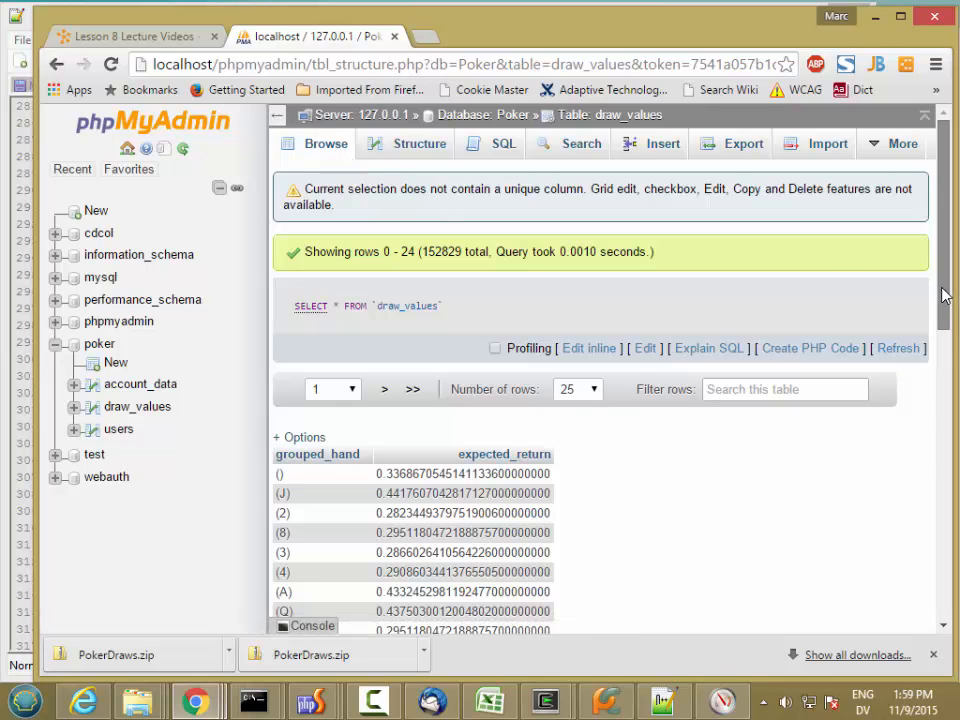
pyautogui.moveTo(943, 293); pyautogui.dragTo(938, 378)
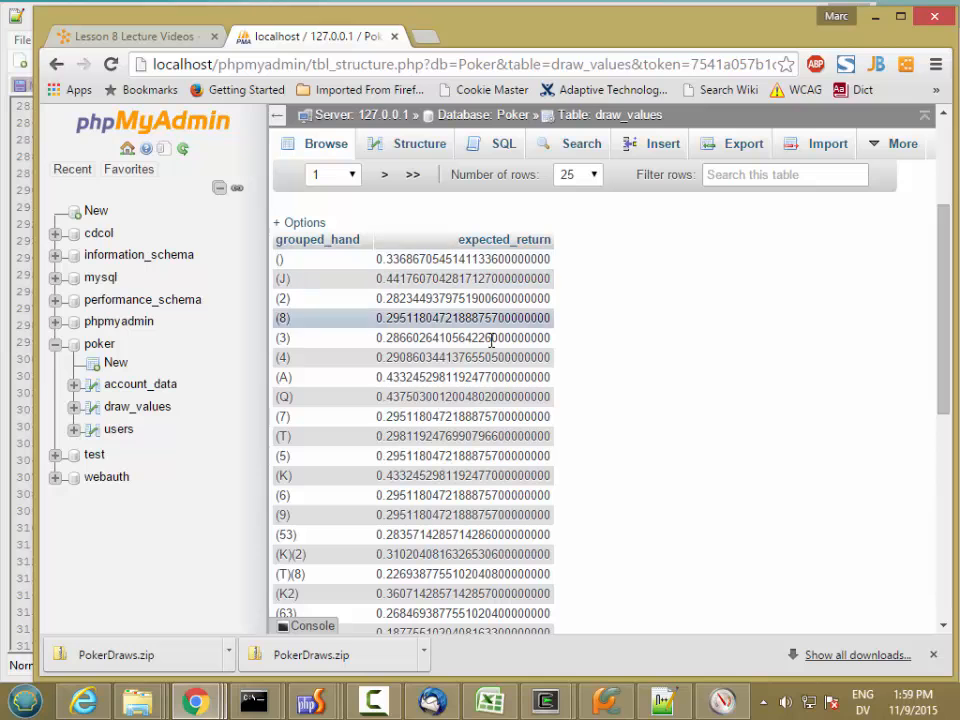
pyautogui.click(545, 240)
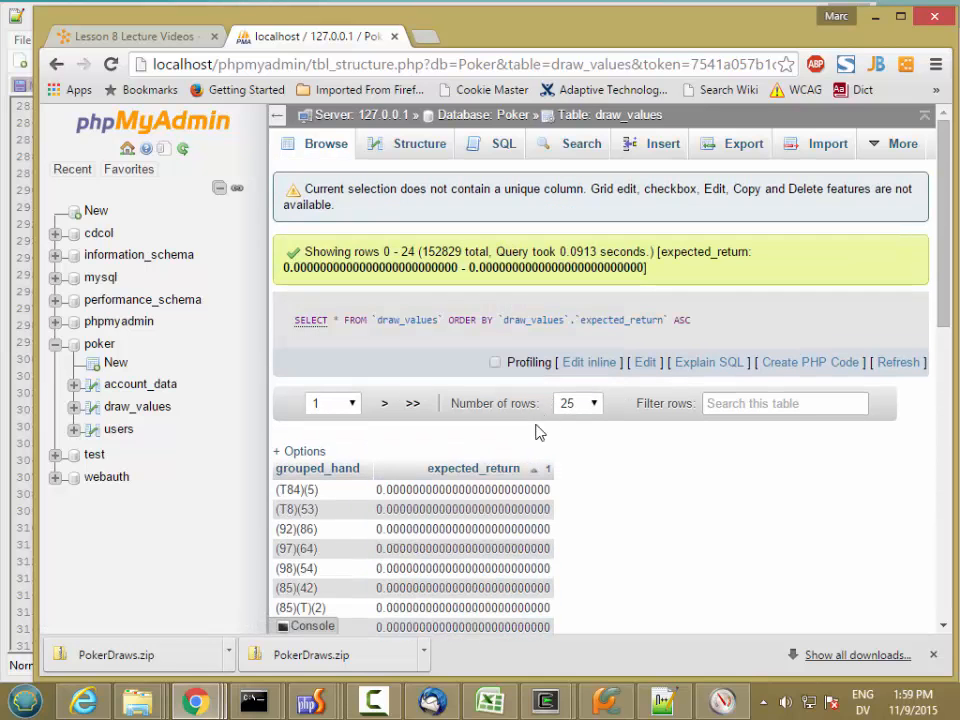
pyautogui.click(503, 472)
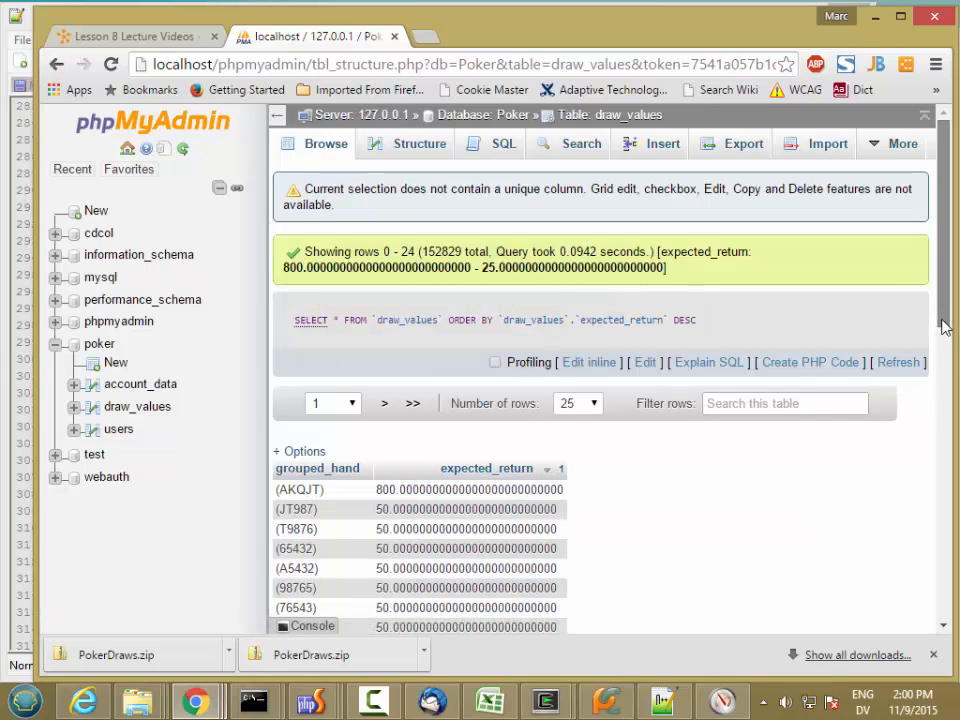
pyautogui.moveTo(944, 321); pyautogui.dragTo(930, 377)
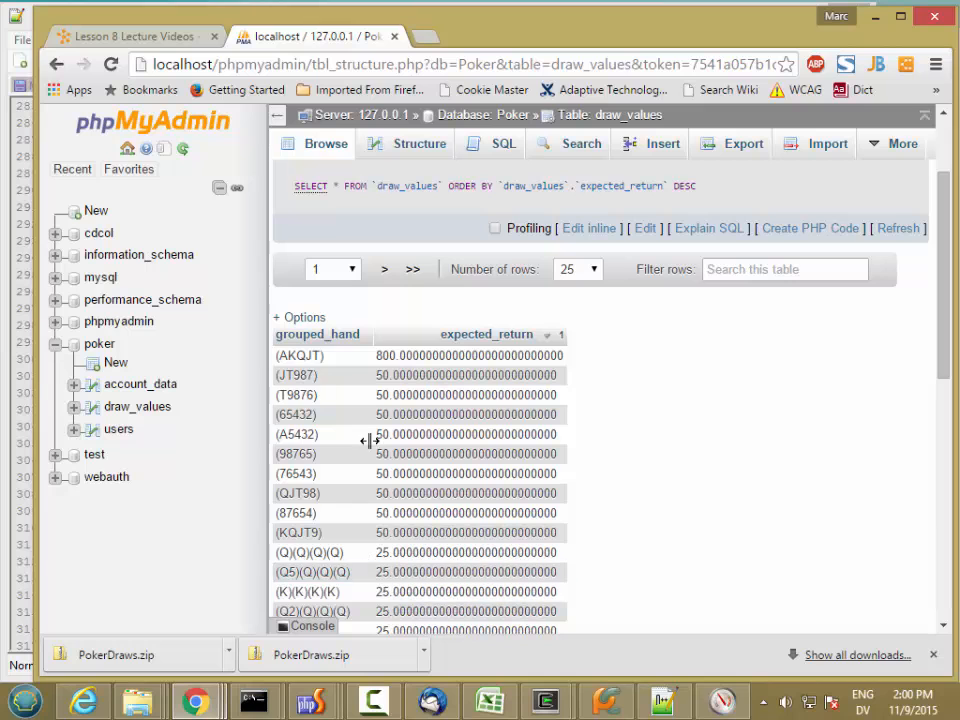
# Step: Sort the draw_values rows by grouped_hand in ascending order and look over the records
pyautogui.click(341, 336)
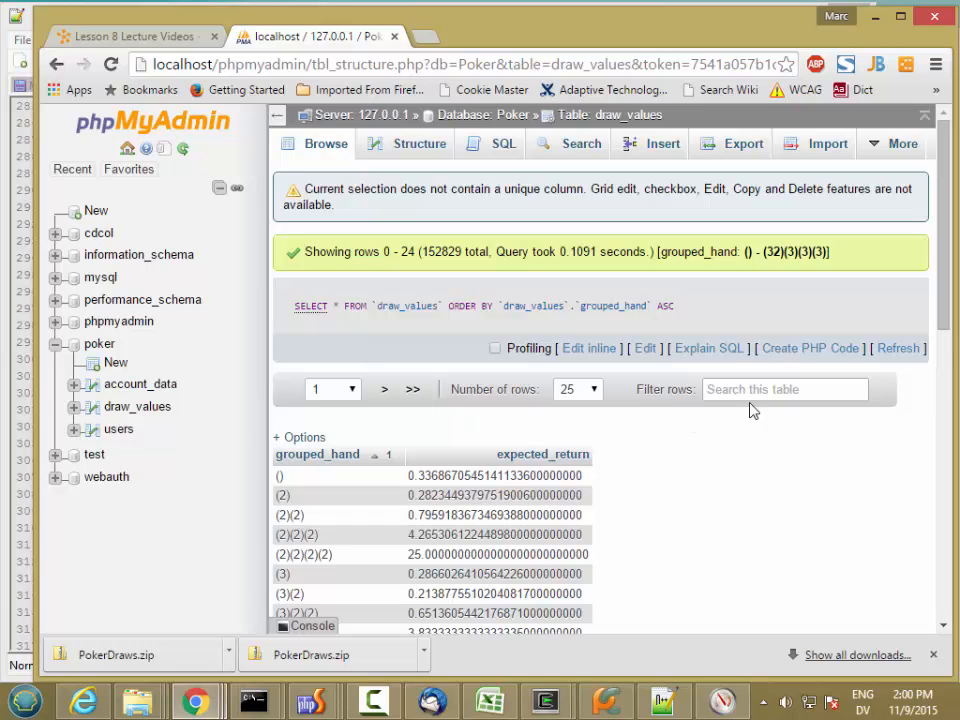
pyautogui.moveTo(944, 311)
pyautogui.mouseDown()
pyautogui.moveTo(942, 470)
pyautogui.moveTo(940, 328)
pyautogui.mouseUp()
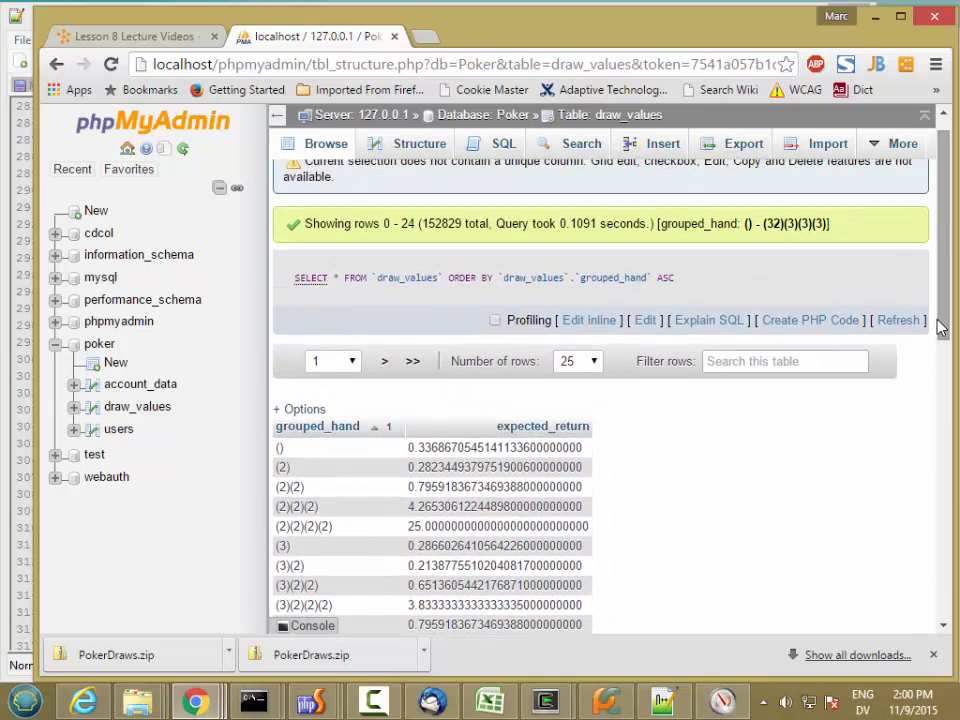
pyautogui.moveTo(940, 328); pyautogui.dragTo(943, 278)
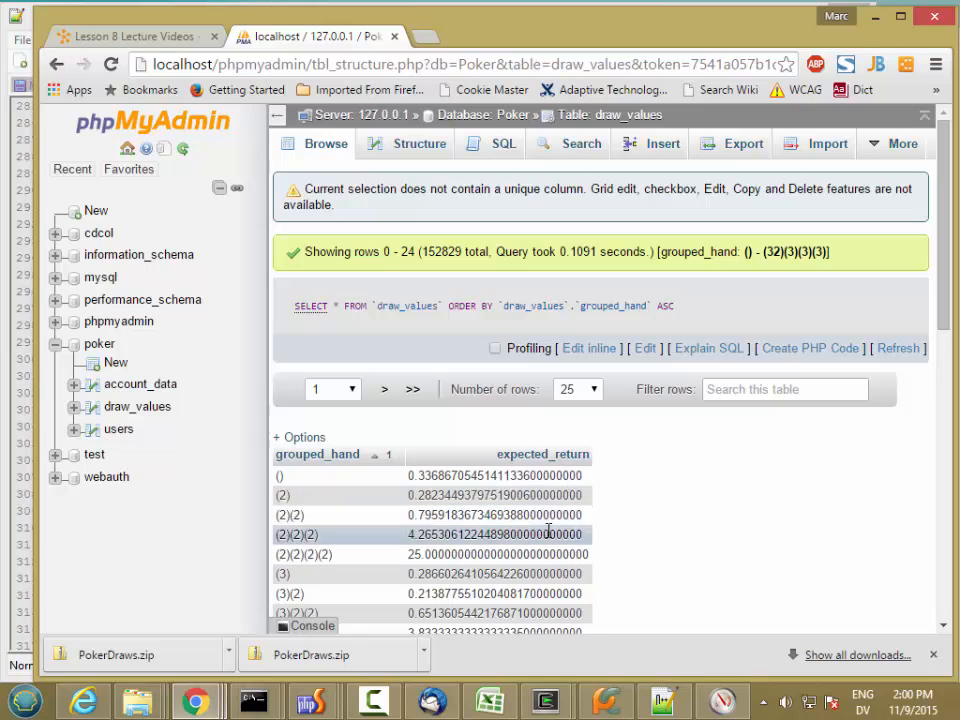
# Step: Make the grouped_hand column the primary key of the draw_values table
pyautogui.click(423, 149)
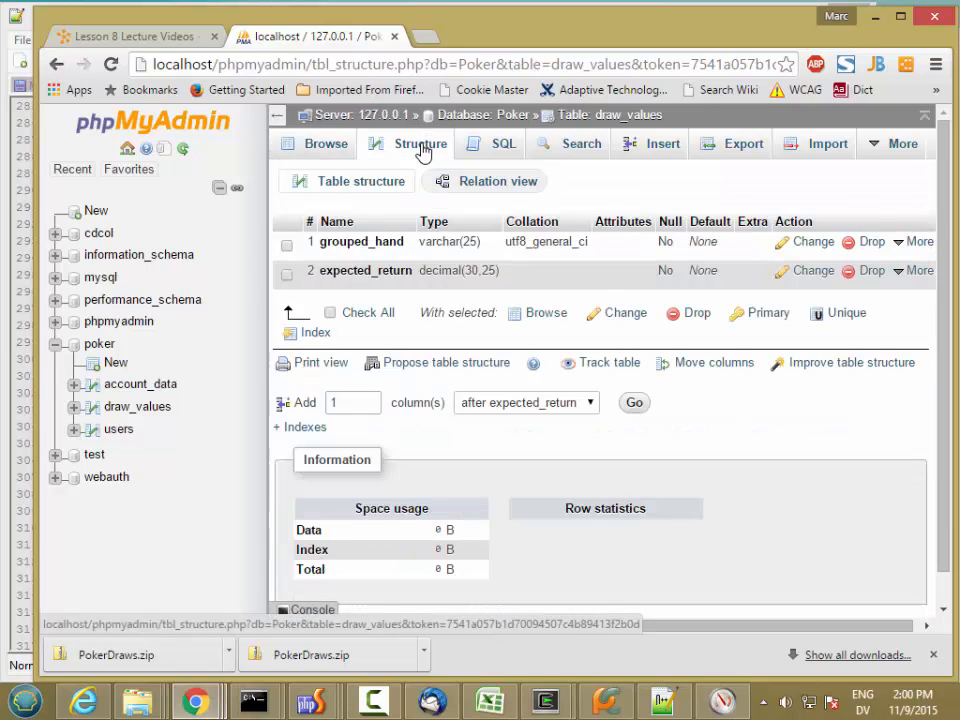
pyautogui.click(287, 246)
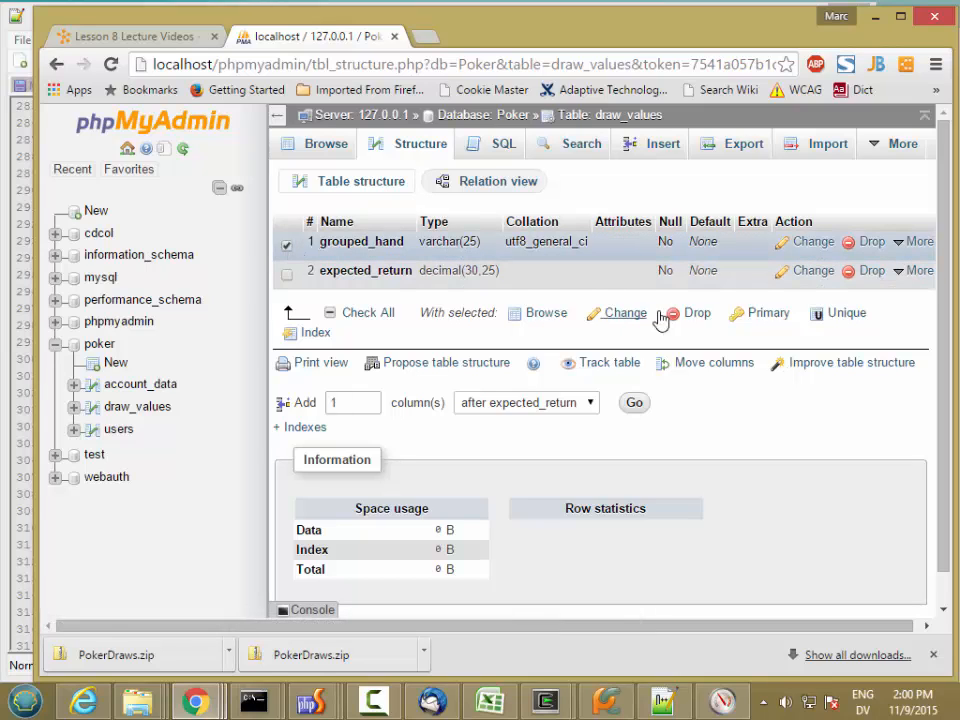
pyautogui.click(766, 314)
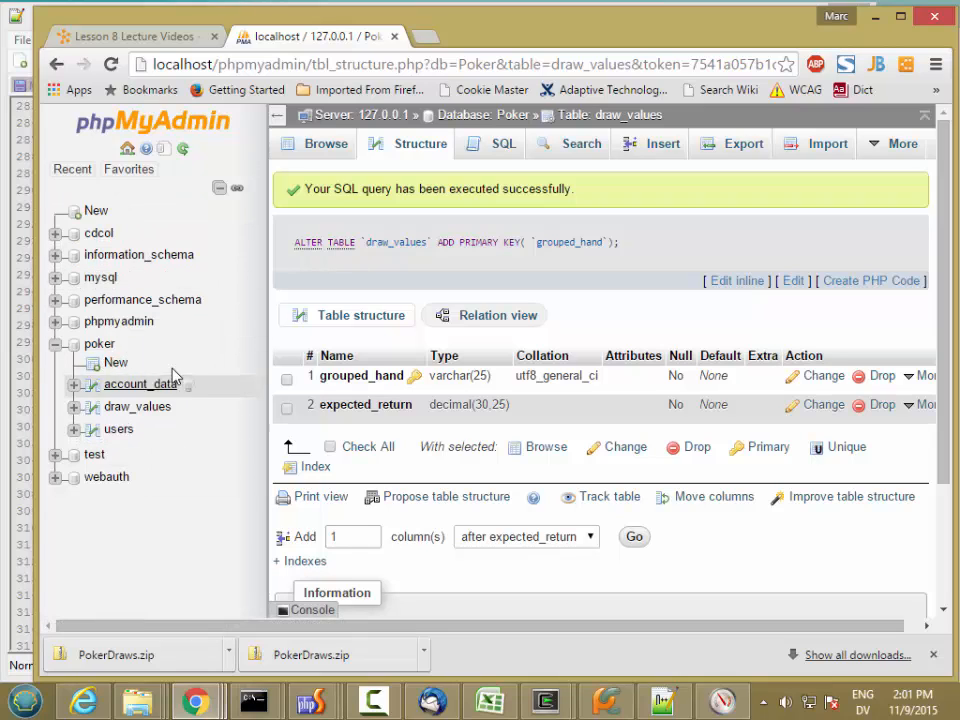
# Step: Go to the server's users overview and review the existing accounts and their global privileges
pyautogui.click(365, 117)
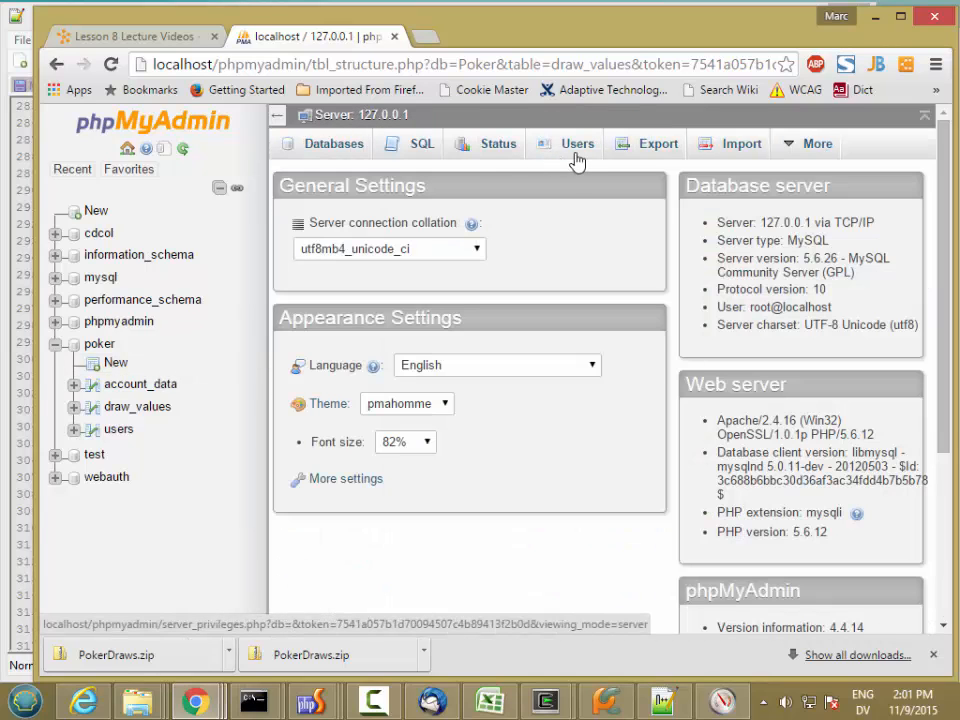
pyautogui.click(577, 152)
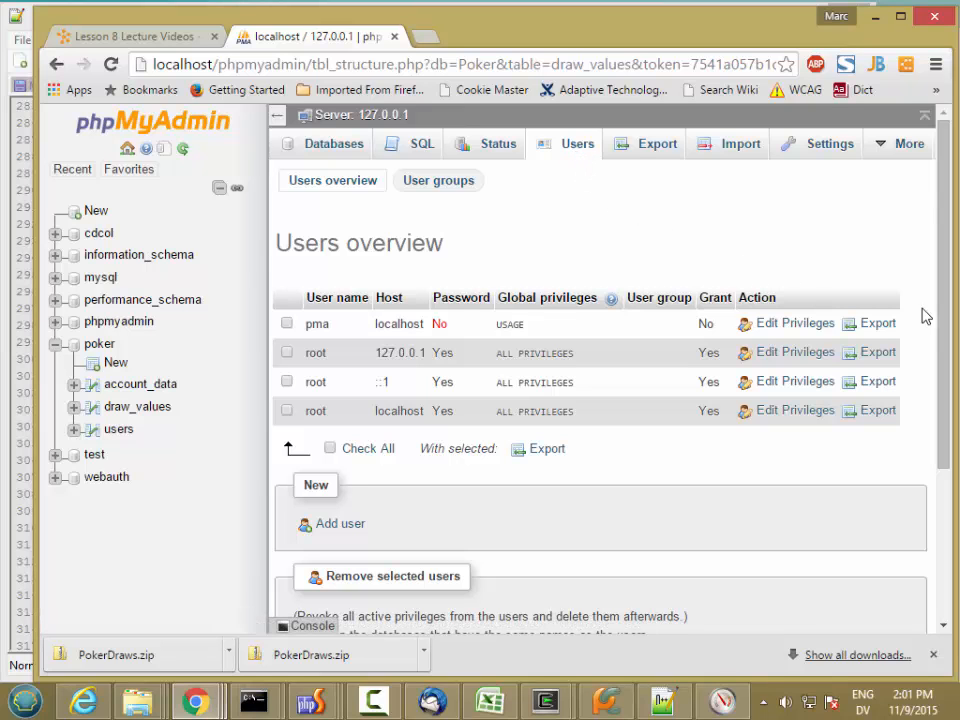
pyautogui.moveTo(948, 312); pyautogui.dragTo(948, 458)
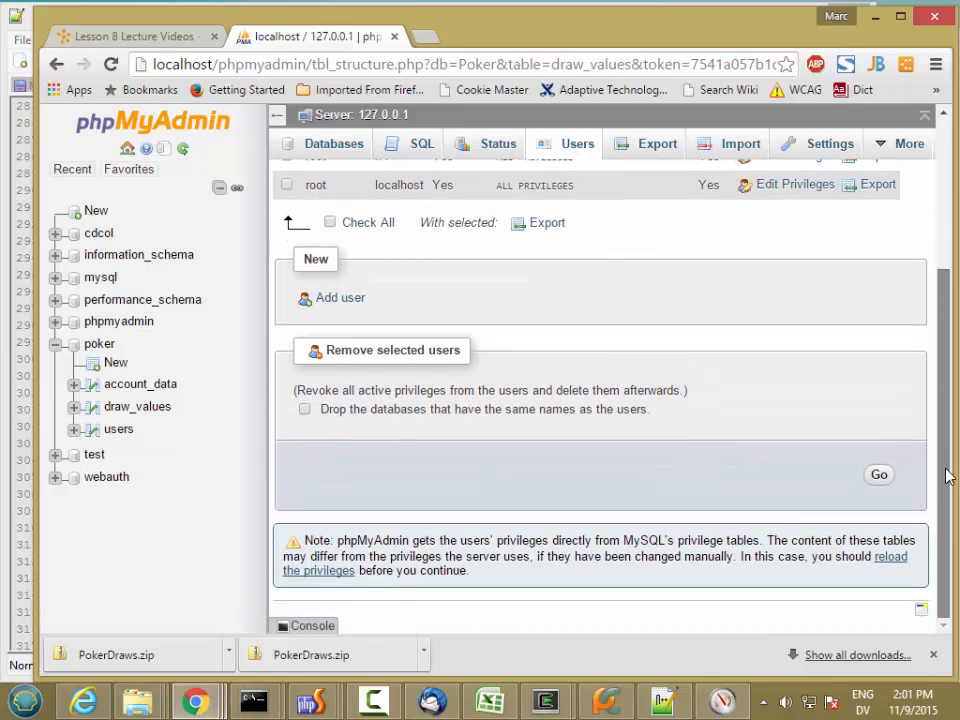
pyautogui.scroll(3, 463, 491)
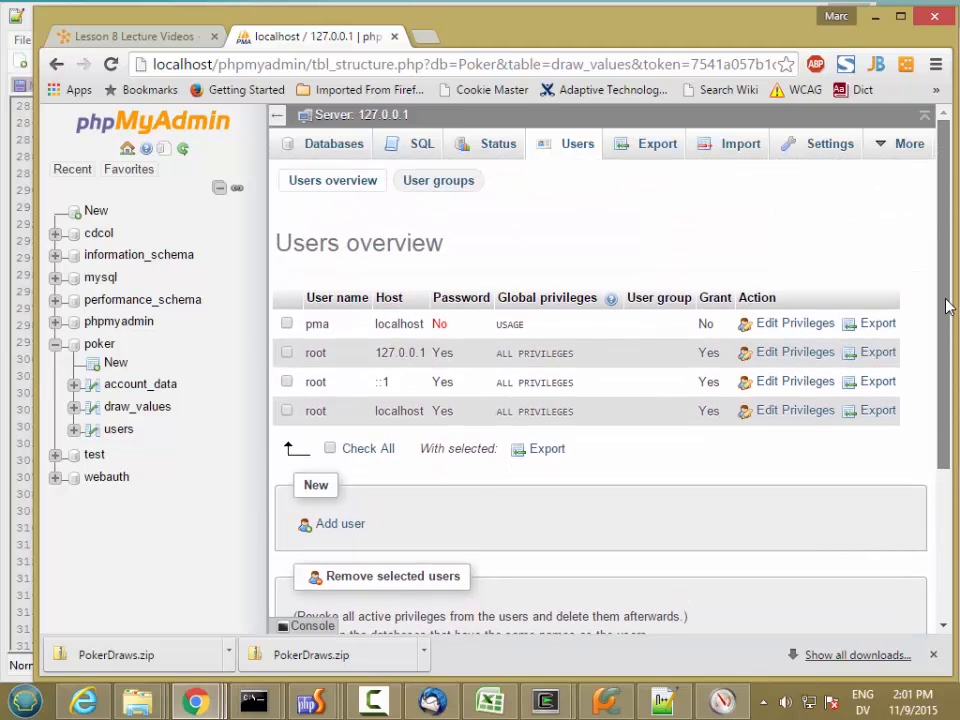
# Step: Create a database user named poker for any host, entering and retyping the account password and granting no global privileges
pyautogui.click(338, 528)
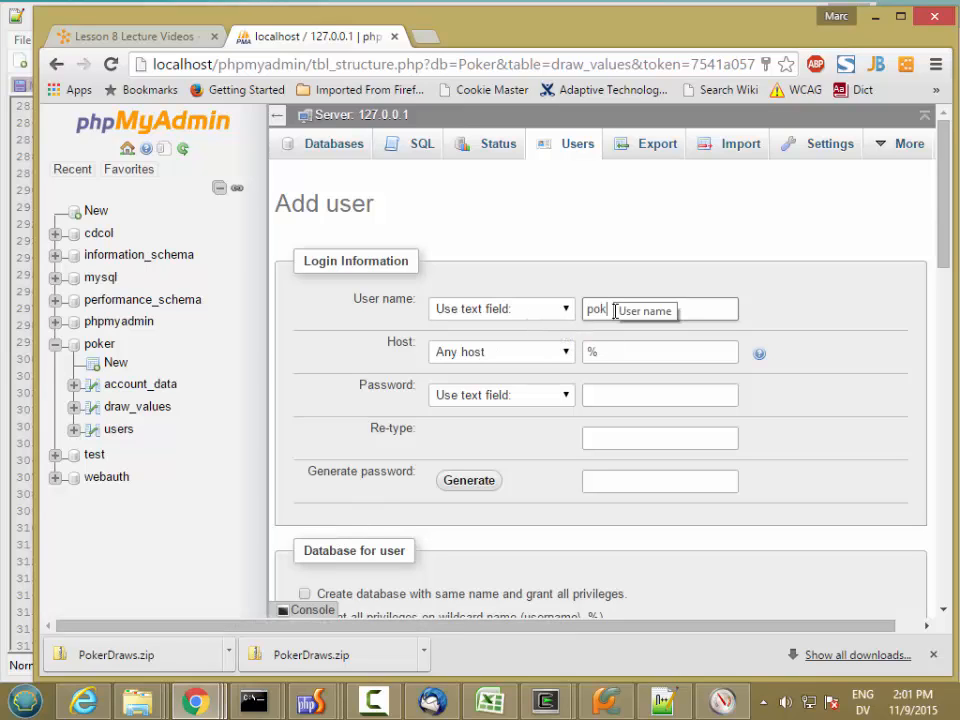
pyautogui.write('er')
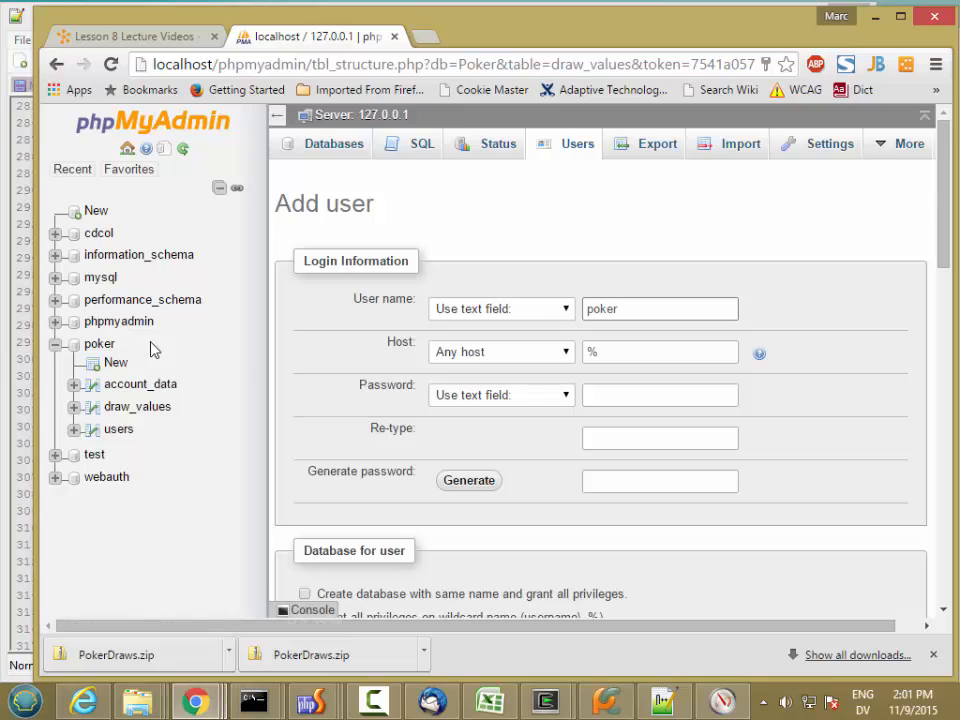
pyautogui.click(619, 393)
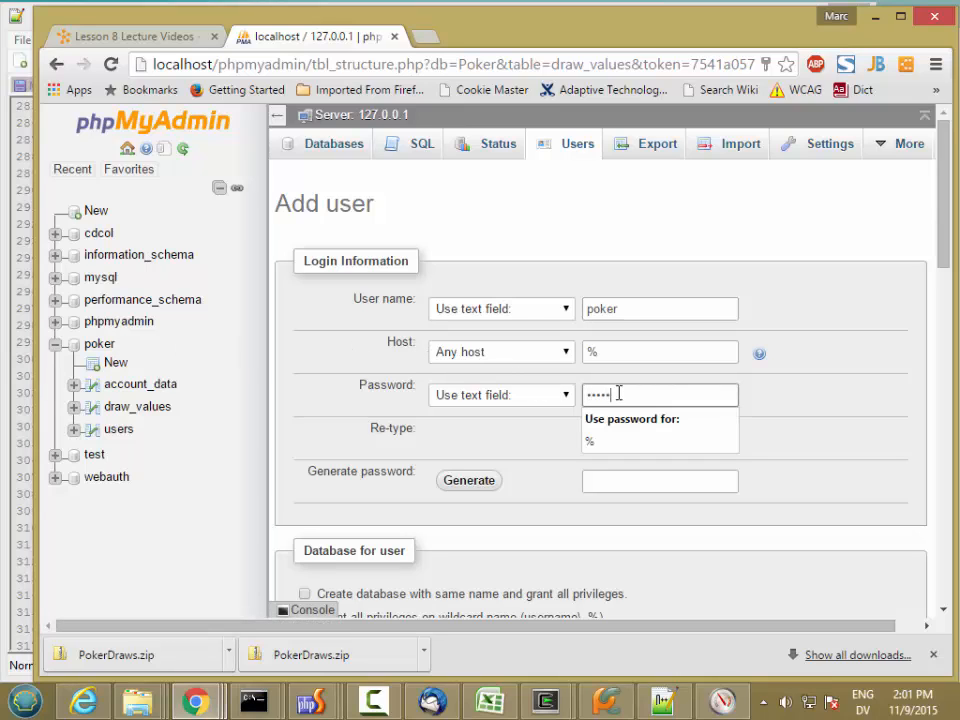
pyautogui.press('Tab')
pyautogui.write('•')
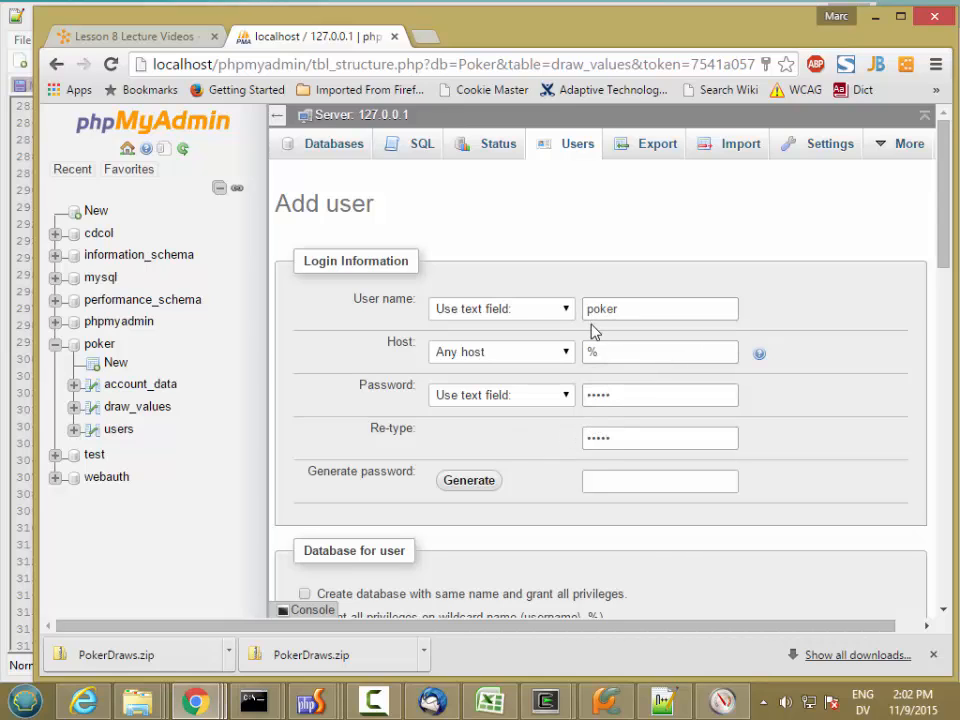
pyautogui.moveTo(943, 257); pyautogui.dragTo(944, 615)
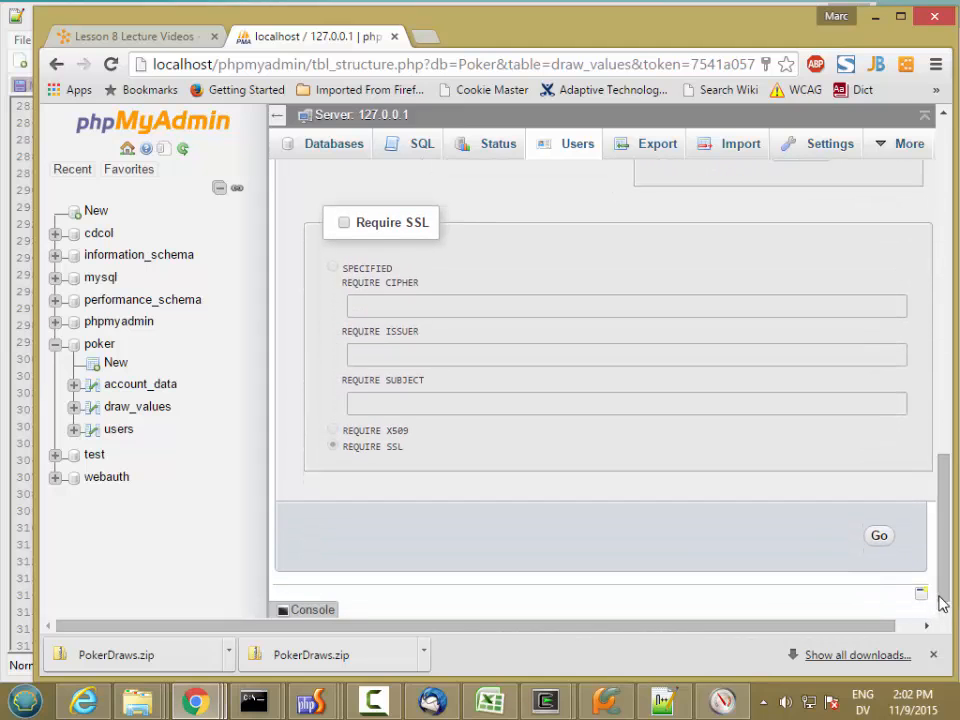
pyautogui.moveTo(944, 552); pyautogui.dragTo(928, 590)
pyautogui.click(881, 545)
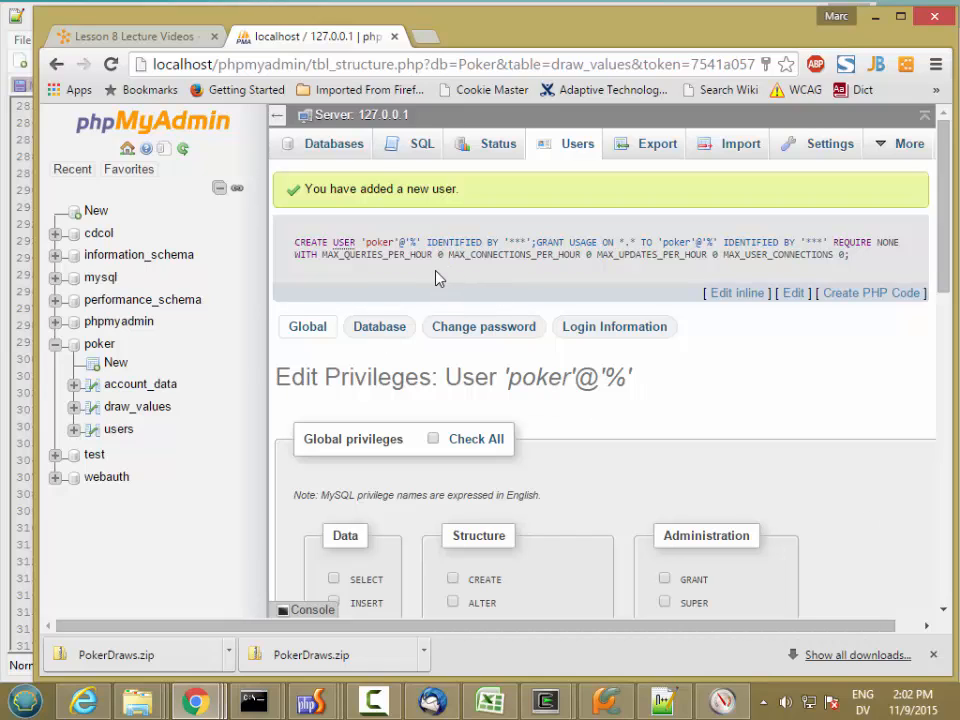
# Step: Open the database-specific privileges of the poker user for the poker database
pyautogui.click(380, 328)
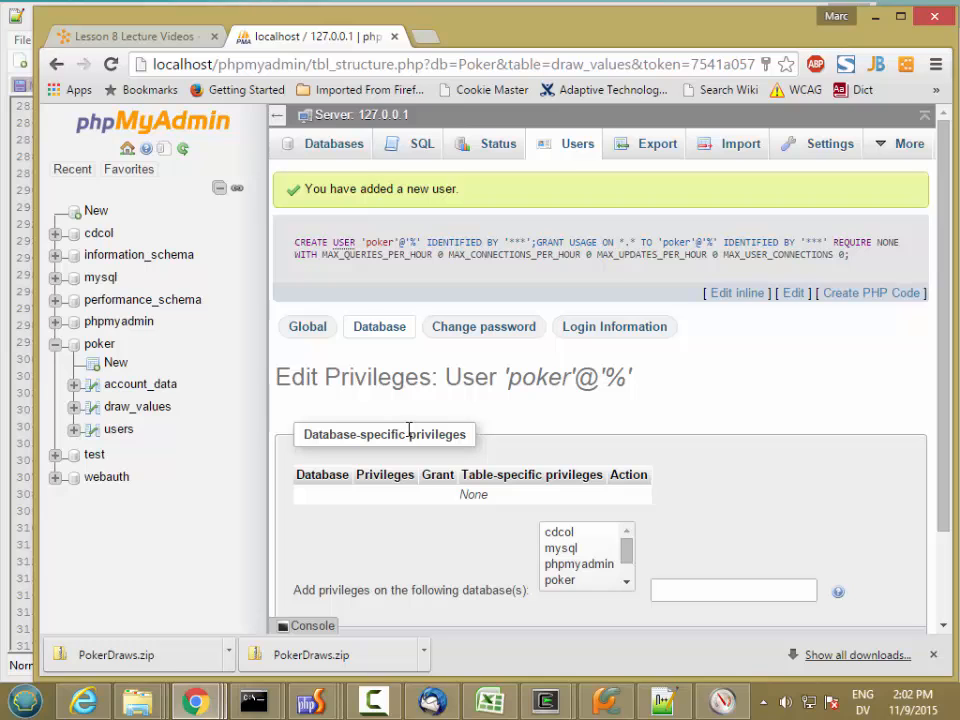
pyautogui.scroll(-2, 943, 456)
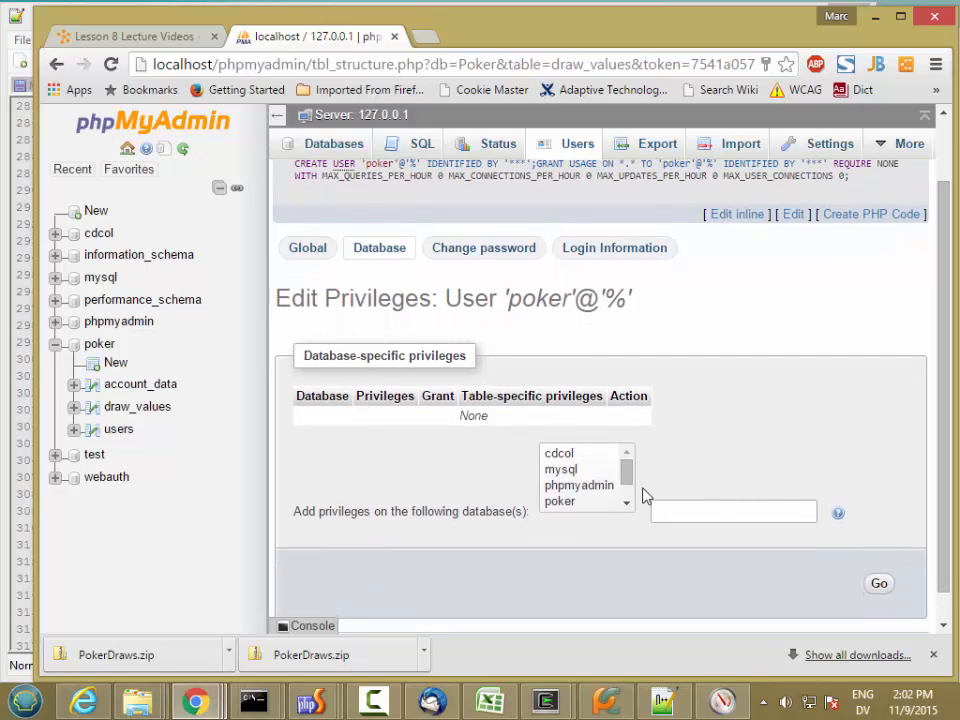
pyautogui.scroll(-2, 625, 481)
pyautogui.click(562, 472)
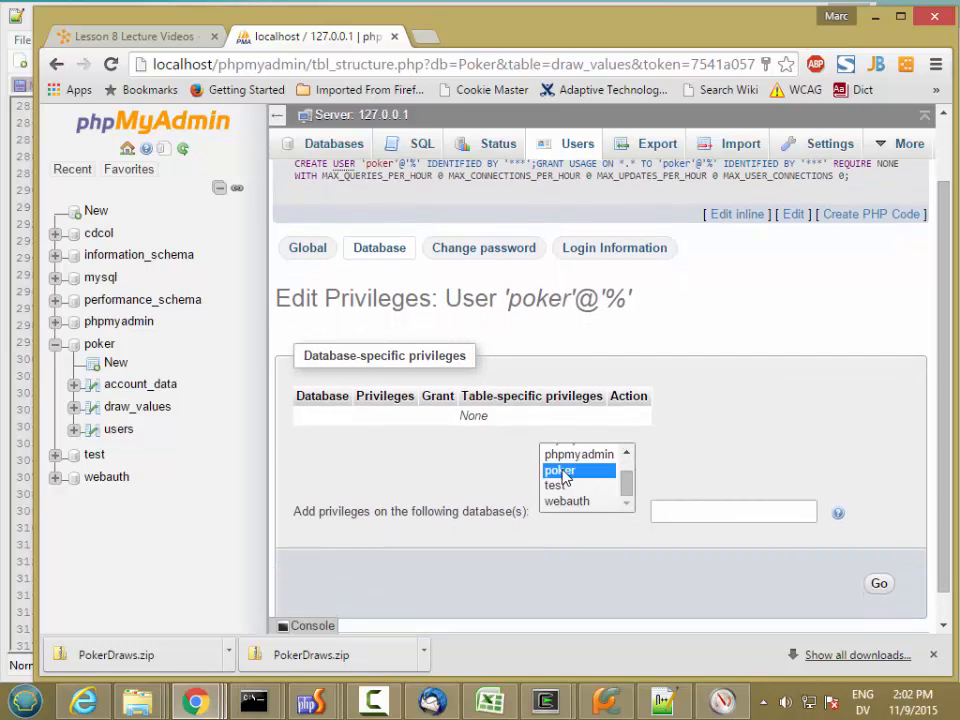
pyautogui.click(879, 586)
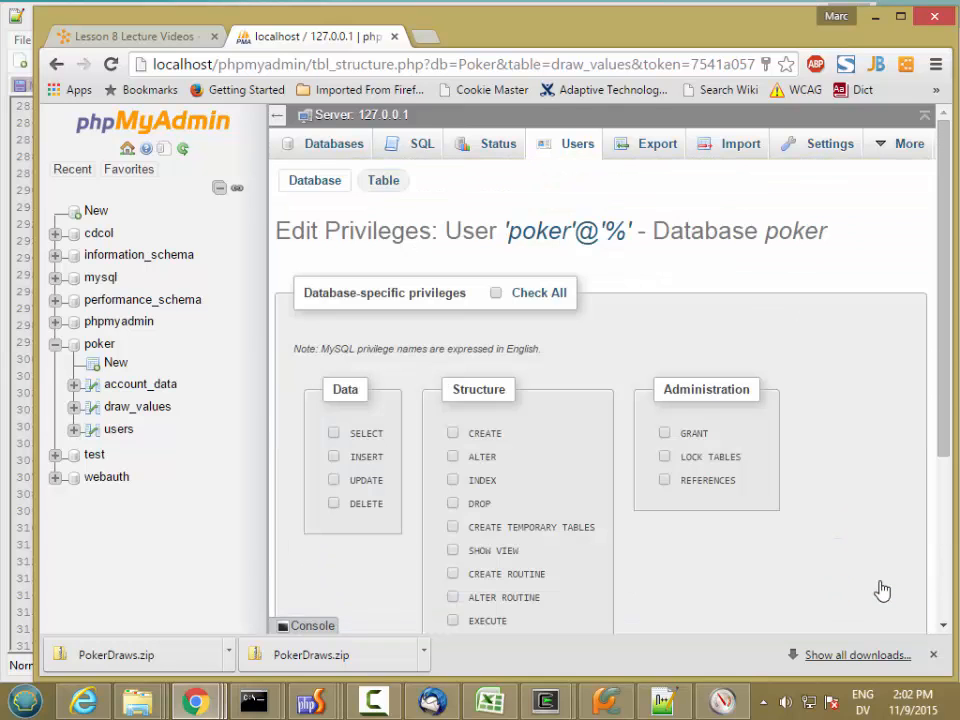
# Step: Grant the poker user SELECT, INSERT, UPDATE and DELETE privileges on the poker database
pyautogui.moveTo(945, 420); pyautogui.dragTo(943, 489)
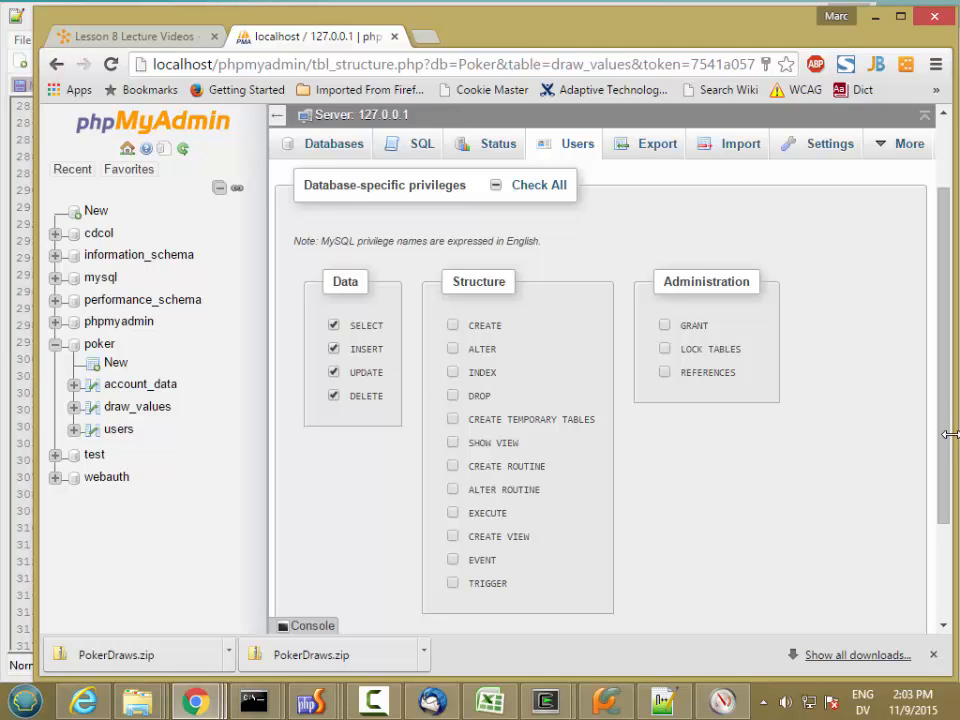
pyautogui.scroll(-3, 920, 480)
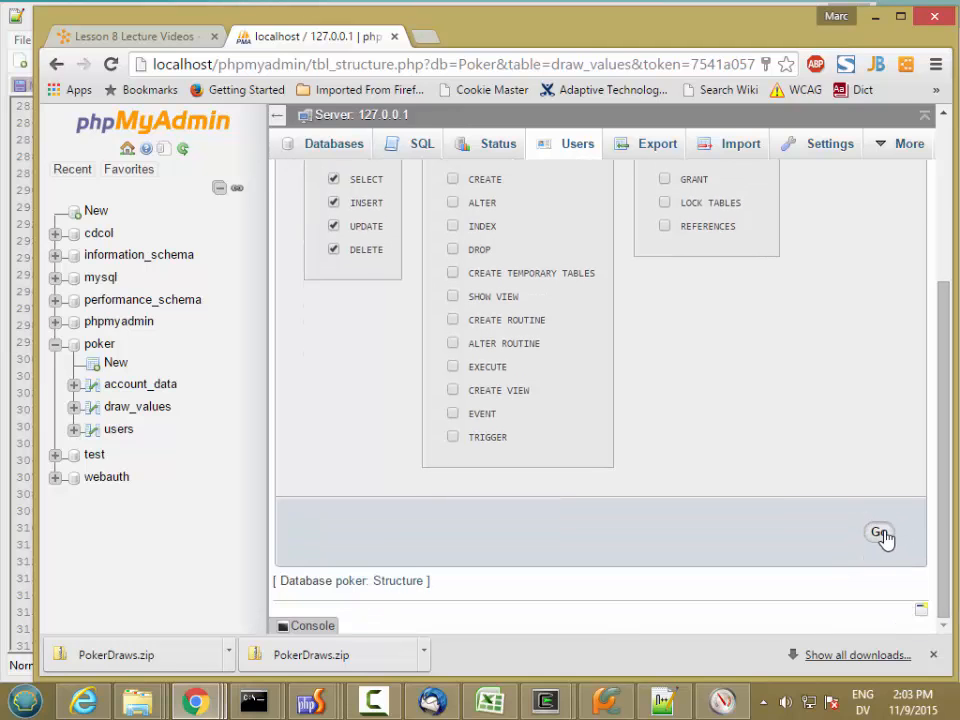
pyautogui.click(880, 534)
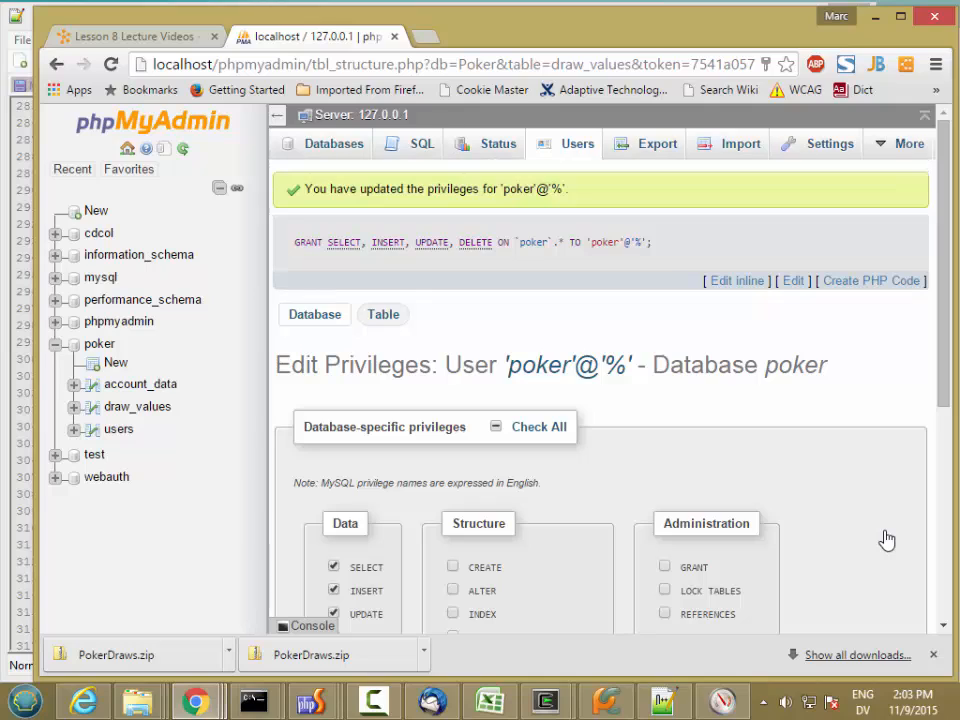